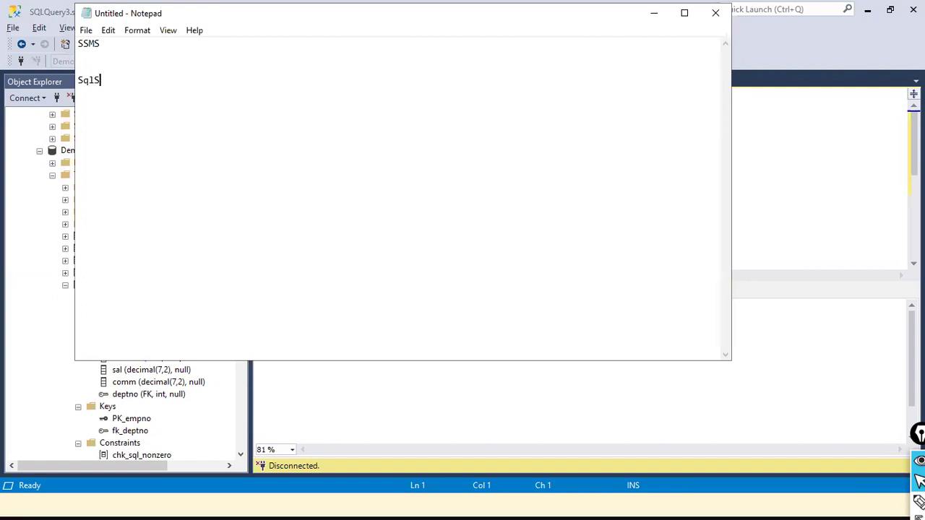
Complete the note line under the SSMS heading as "Sql Server Management System" and leave blank space below it
key("BackSpace")
key("BackSpace")
type("Server Manqq")
key("BackSpace")
key("BackSpace")
type("agement System")
key("Return")
key("Return")
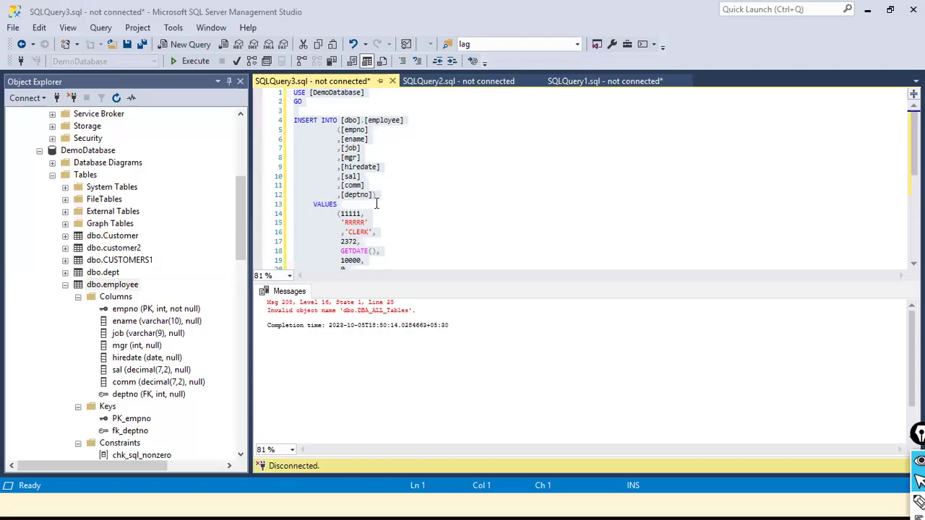
Restore the SQL Server Management Studio window to a smaller size and switch back to the Notepad note
key("ctrl+a")
left_click(506, 166)
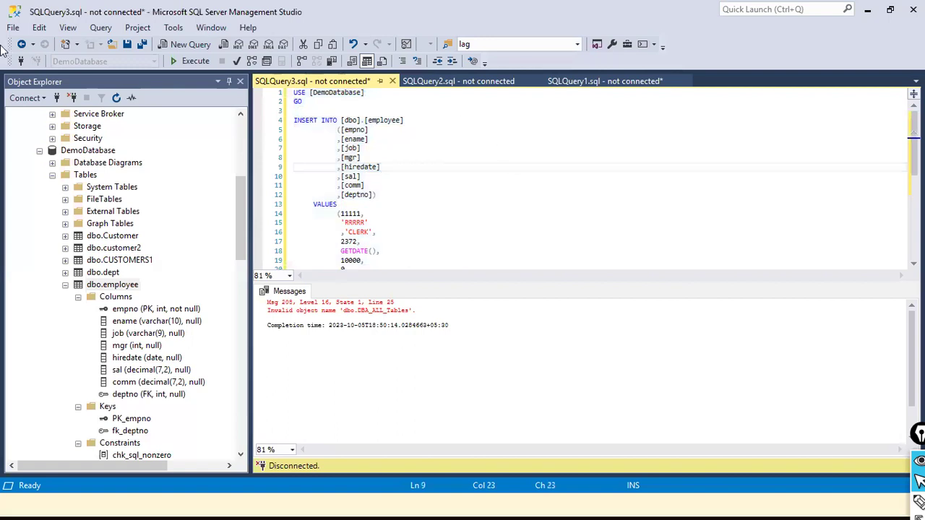
double_click(40, 13)
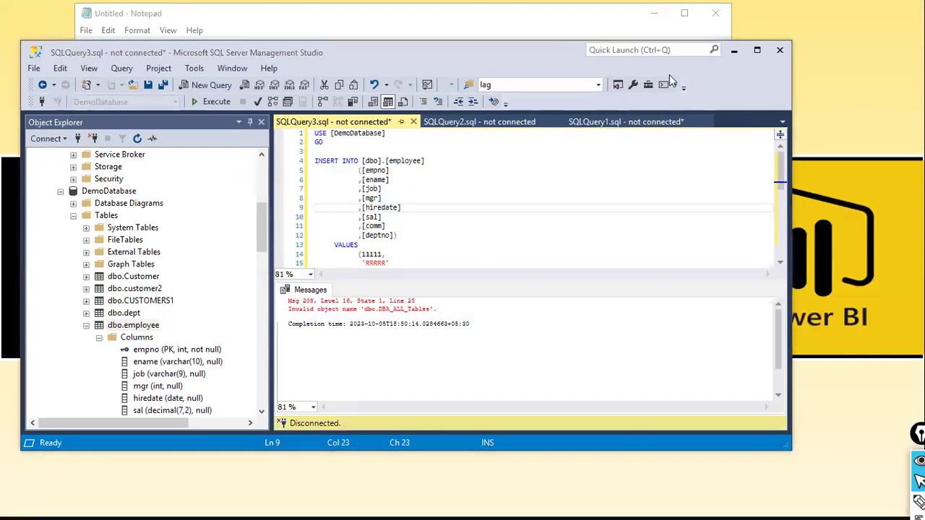
left_click(290, 23)
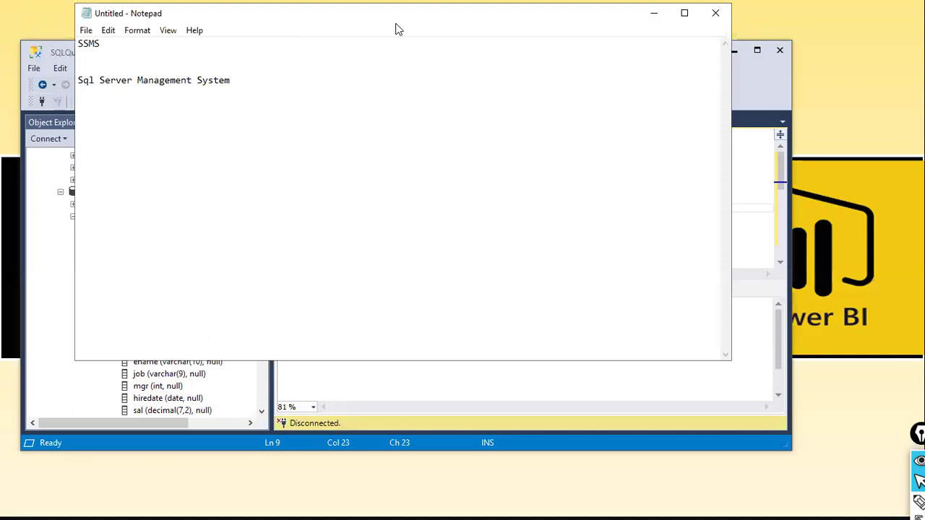
left_click(233, 81)
key("super")
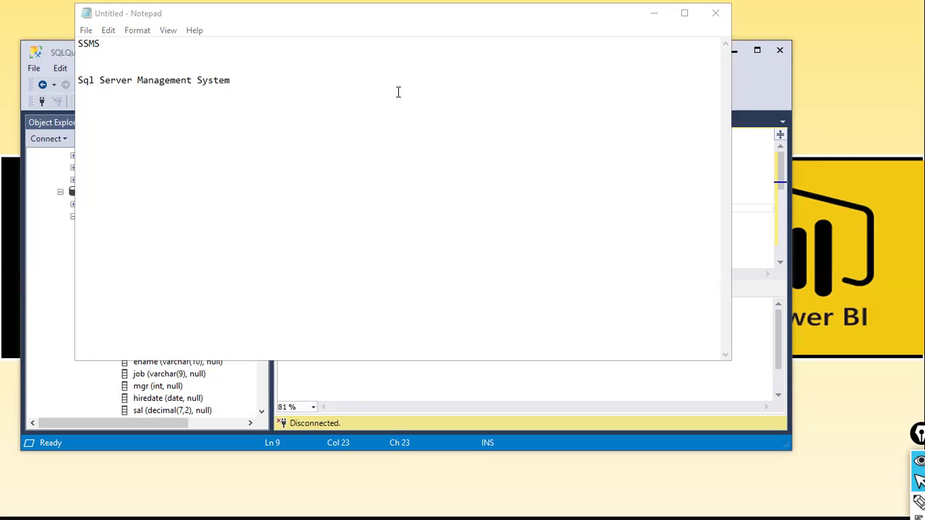
left_click(215, 126)
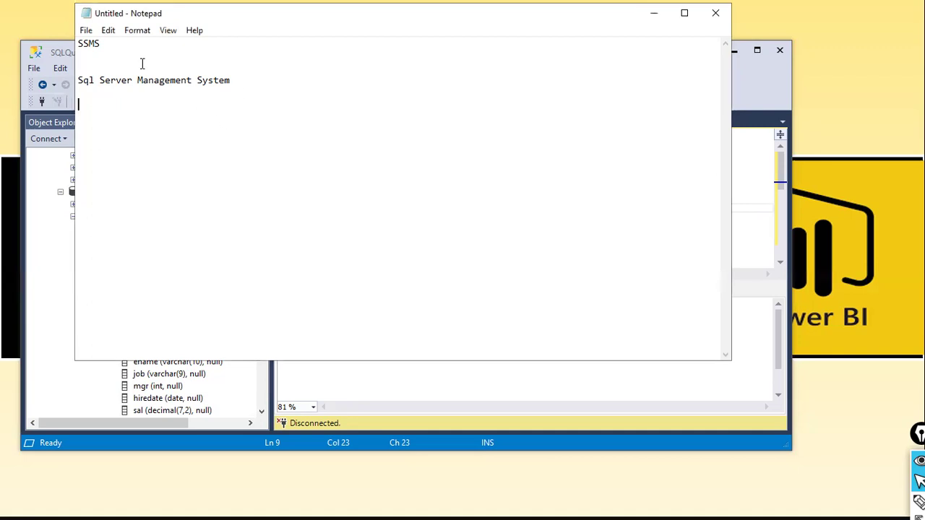
left_click(86, 31)
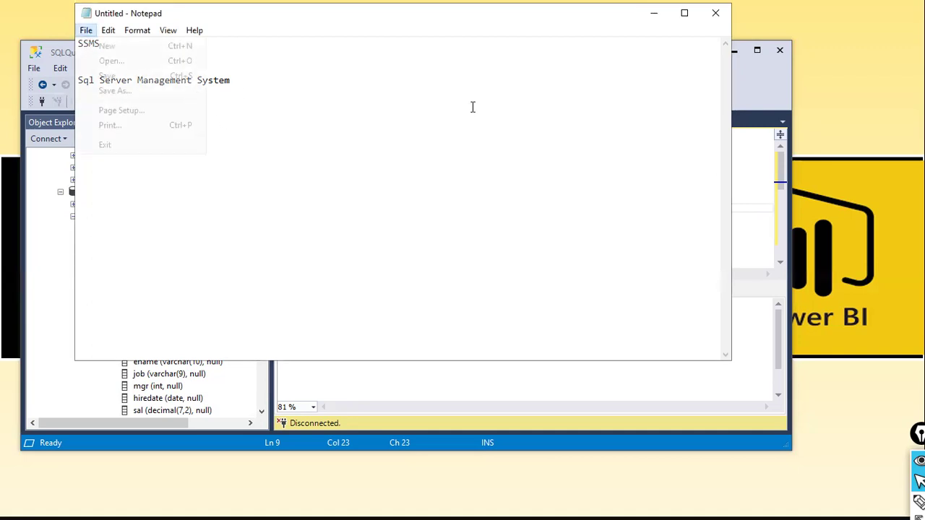
Replace the word "System" with "Studio" in the expanded SSMS name
left_click(284, 82)
double_click(219, 82)
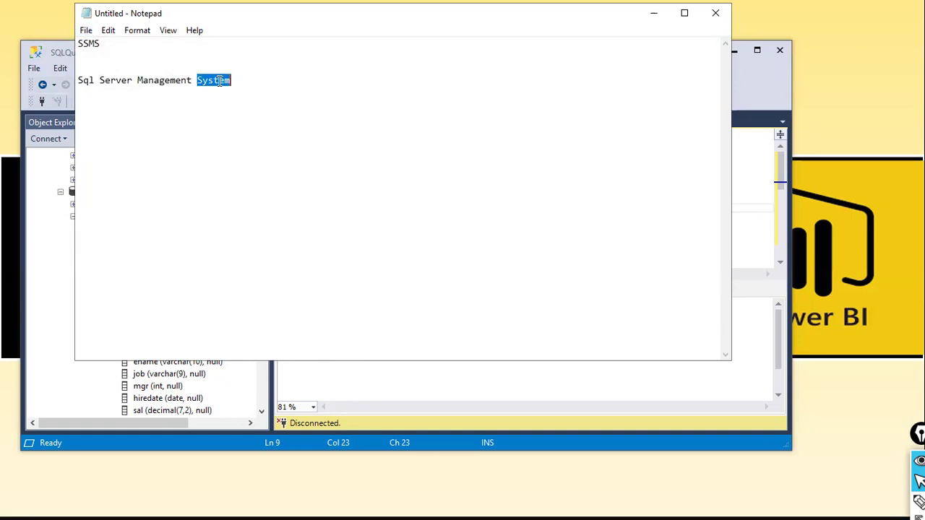
type("Studio")
Add the line "developer friendly" below the Sql Server Management Studio line
key("Return")
type("devekioer")
key("BackSpace")
key("BackSpace")
key("BackSpace")
key("BackSpace")
key("BackSpace")
type("lop")
key("BackSpace")
key("BackSpace")
type("oper friendly")
key("Return")
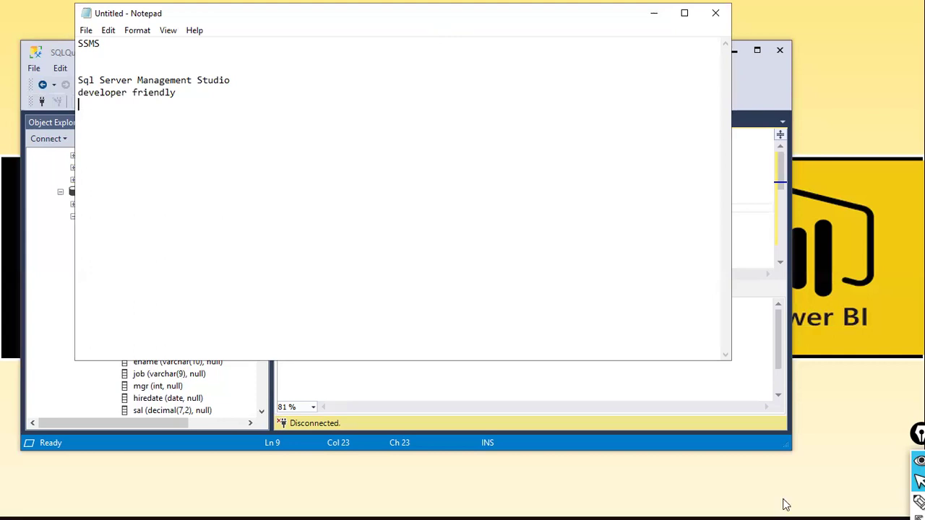
Add two numbered lines to the note: "1. First install SQL Server" and "2. install SSMS"
key("super")
key("super")
type("1. First install SQL Server")
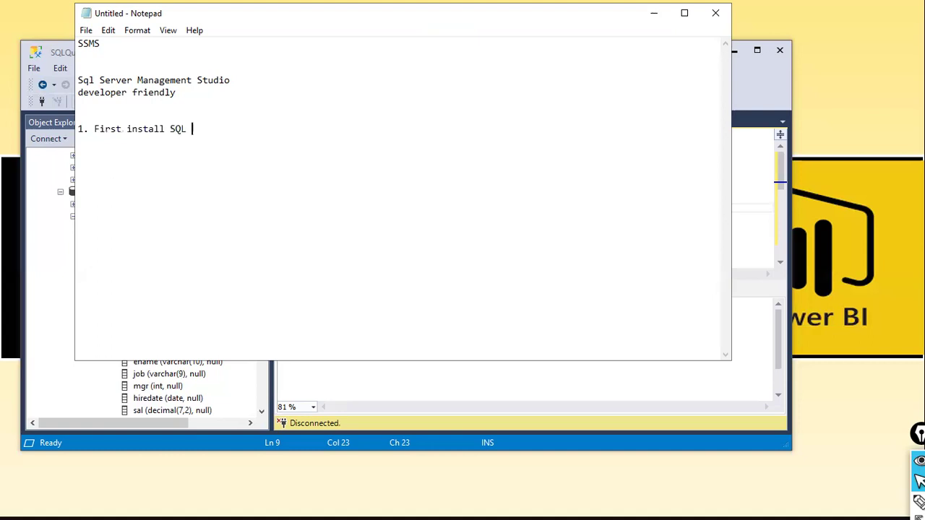
key("Return")
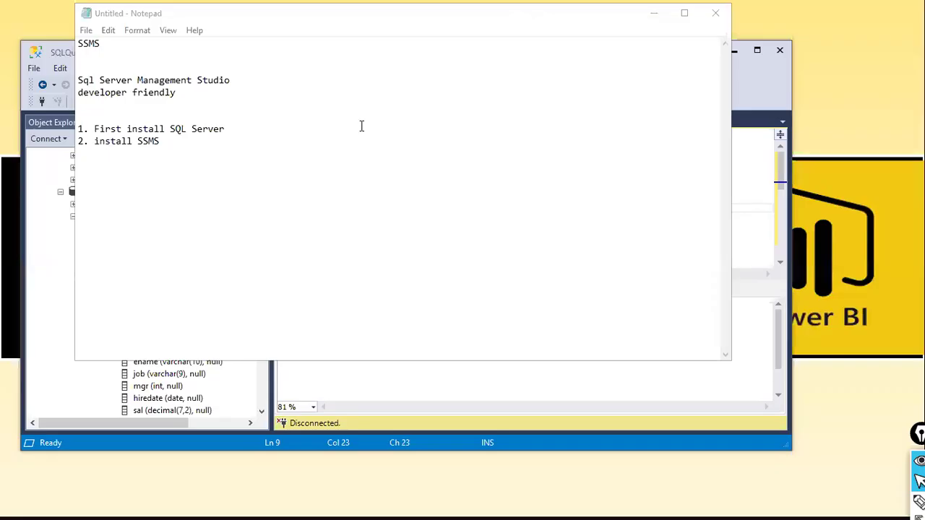
left_click_drag(224, 130, 169, 129)
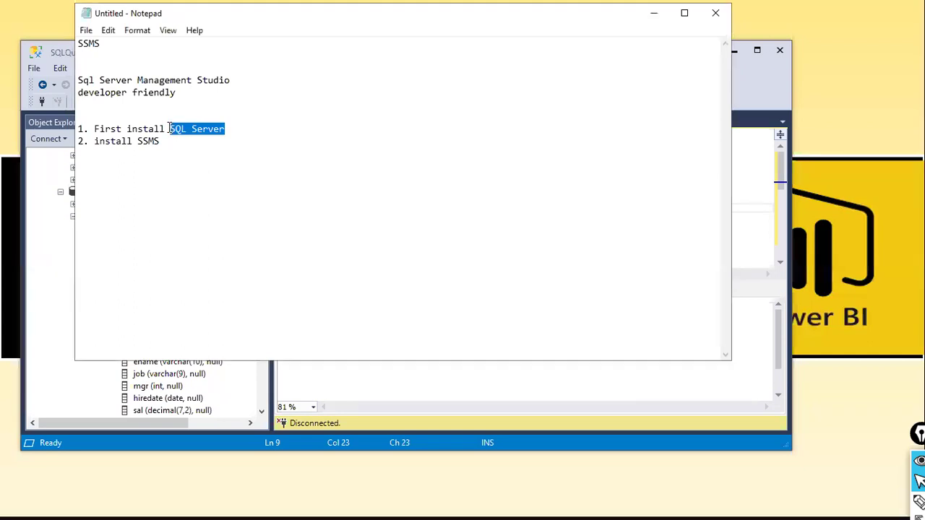
key("alt+Tab")
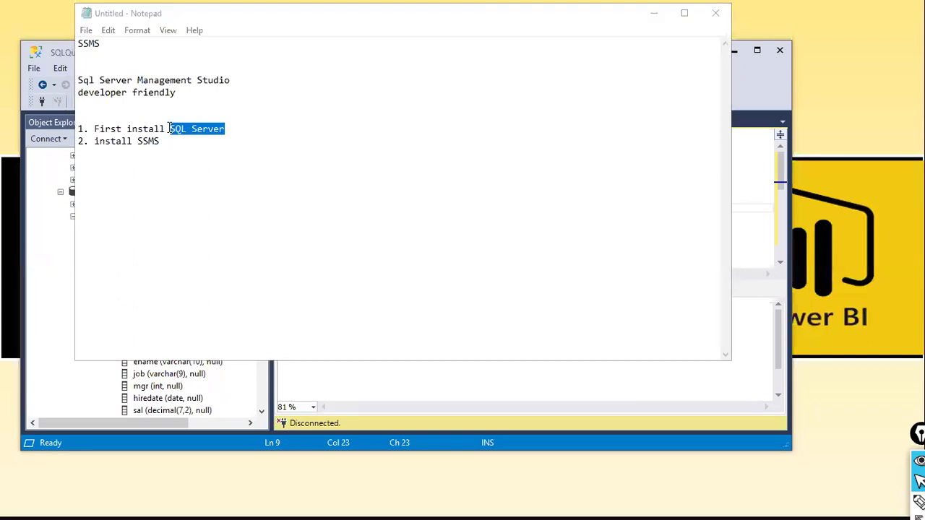
left_click(196, 155)
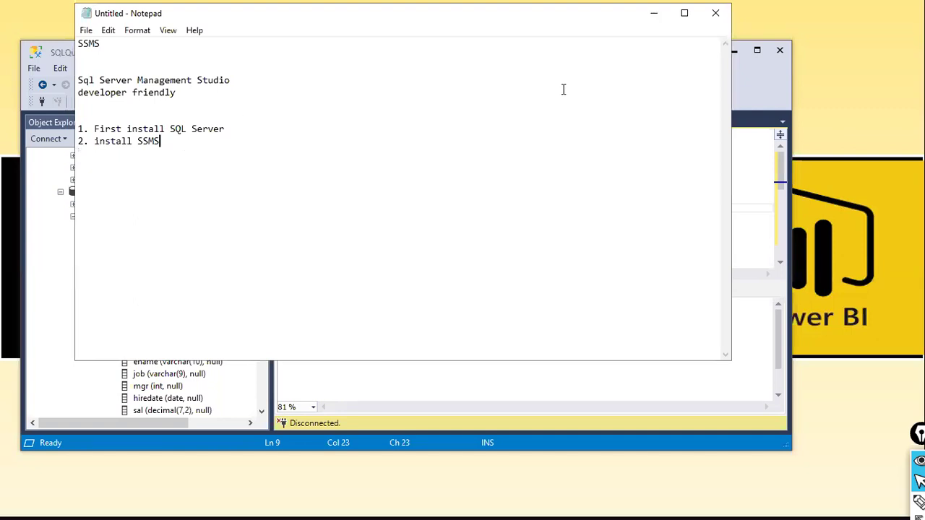
key("alt+Tab")
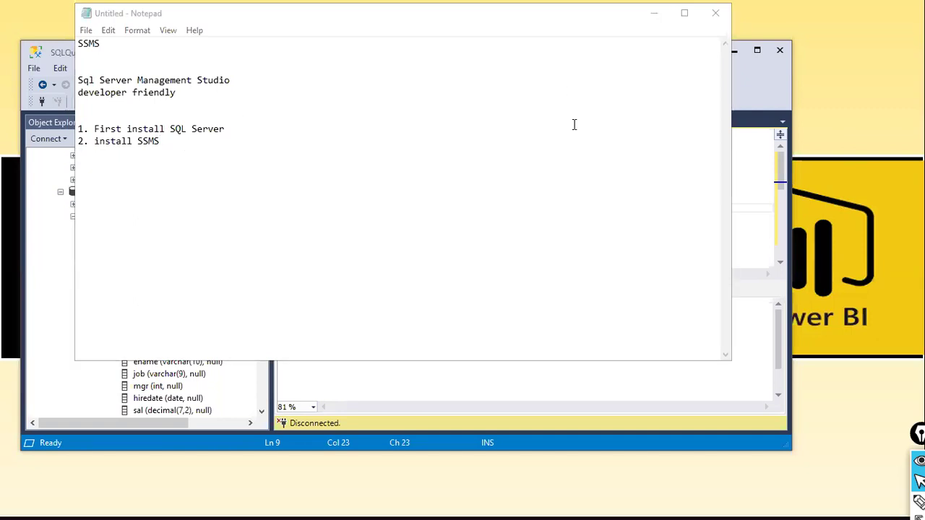
left_click(334, 248)
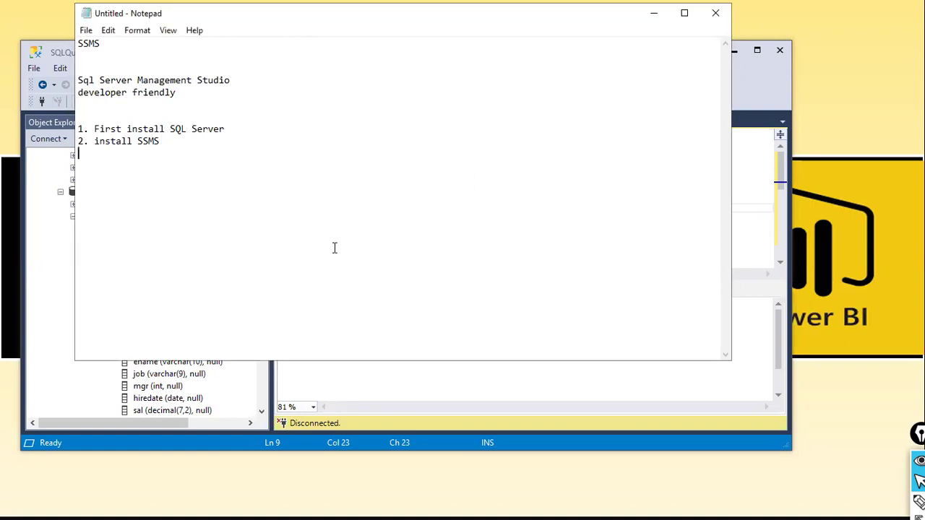
left_click(209, 133)
left_click(212, 146)
left_click(199, 160)
key("Return")
left_click(238, 133)
left_click(197, 146)
left_click_drag(217, 88, 78, 80)
left_click(176, 93)
left_click_drag(252, 79, 78, 79)
Switch to SQL Server Management Studio and collapse the DemoDatabase and Retail Analytics databases in the object tree
left_click(38, 243)
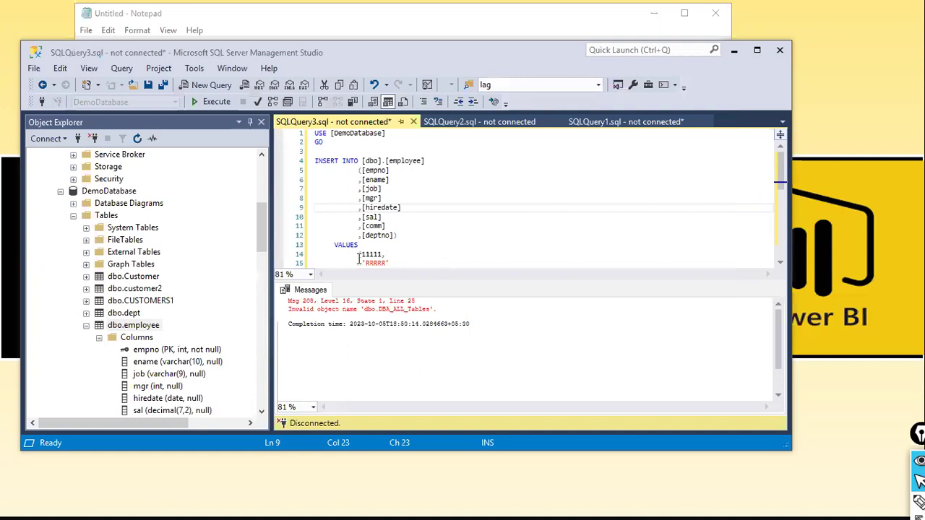
left_click(61, 192)
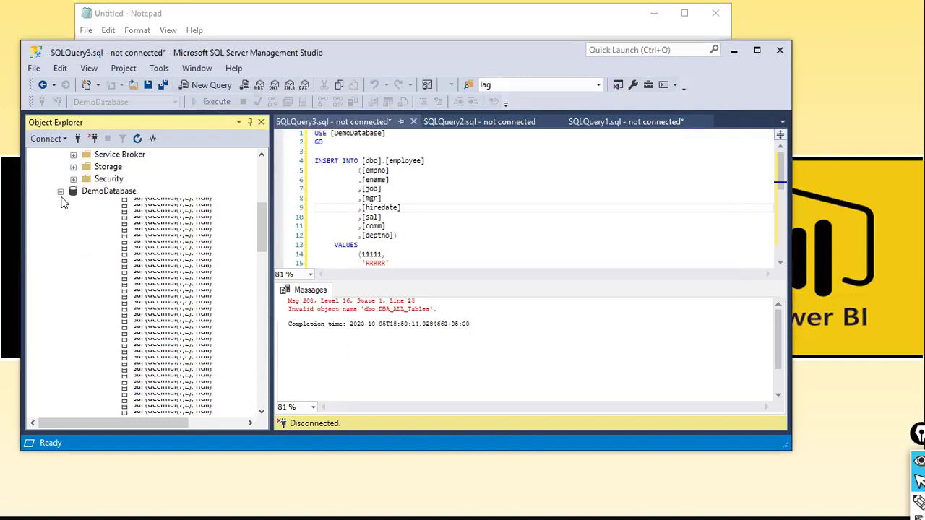
scroll(62, 205, "up", 5)
left_click(59, 166)
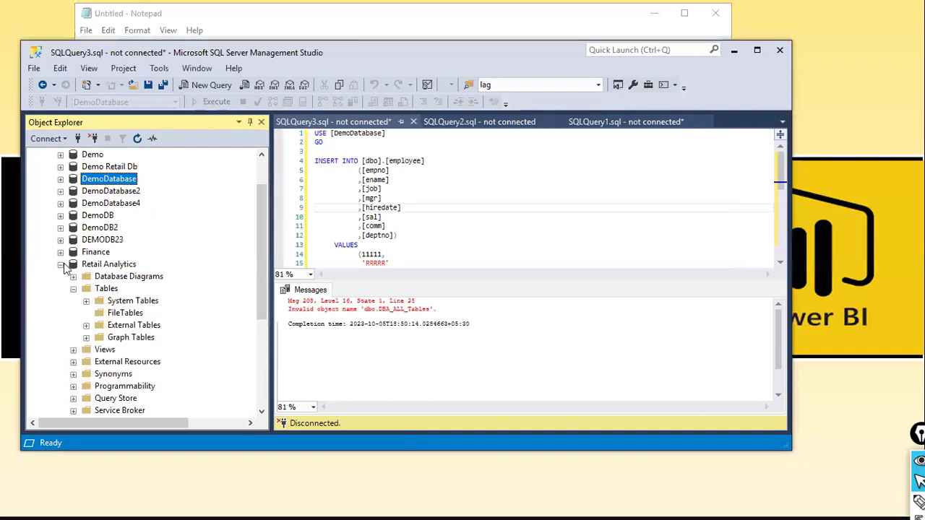
left_click(61, 266)
scroll(154, 207, "up", 2)
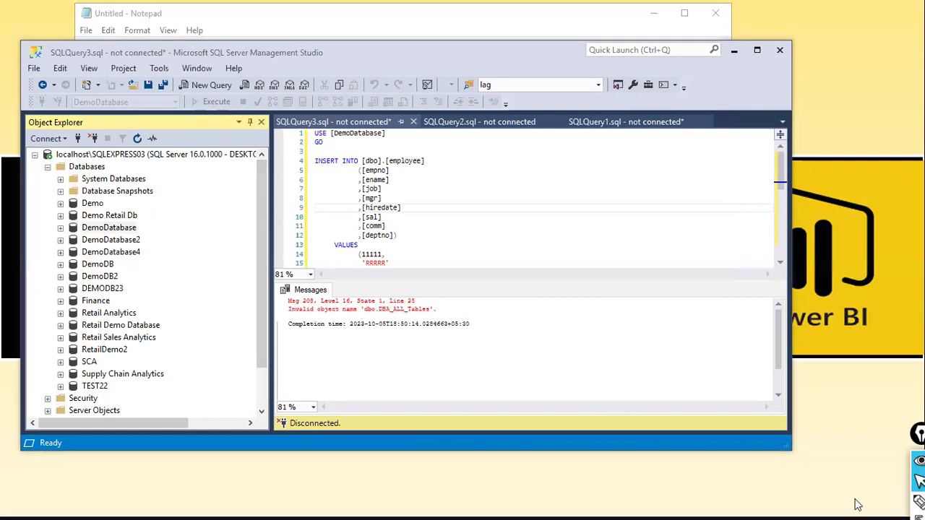
key("super")
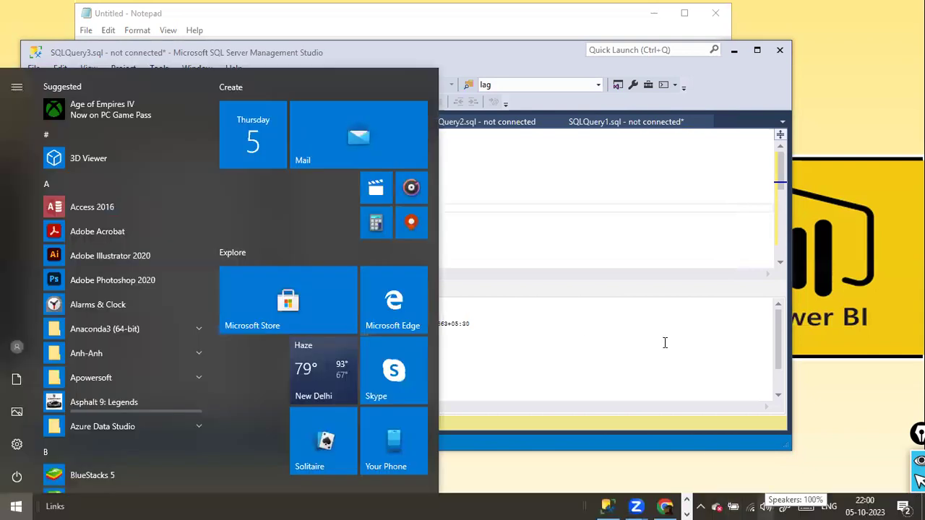
left_click(754, 505)
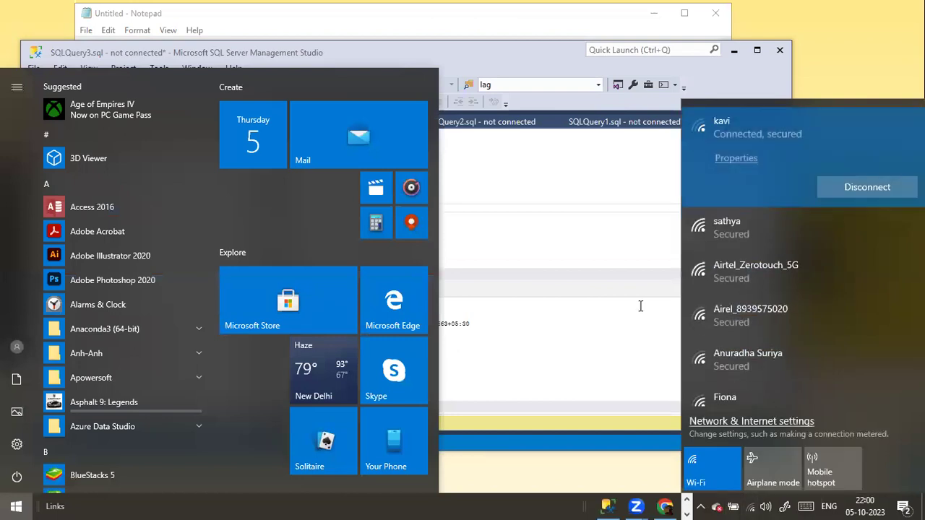
left_click(595, 216)
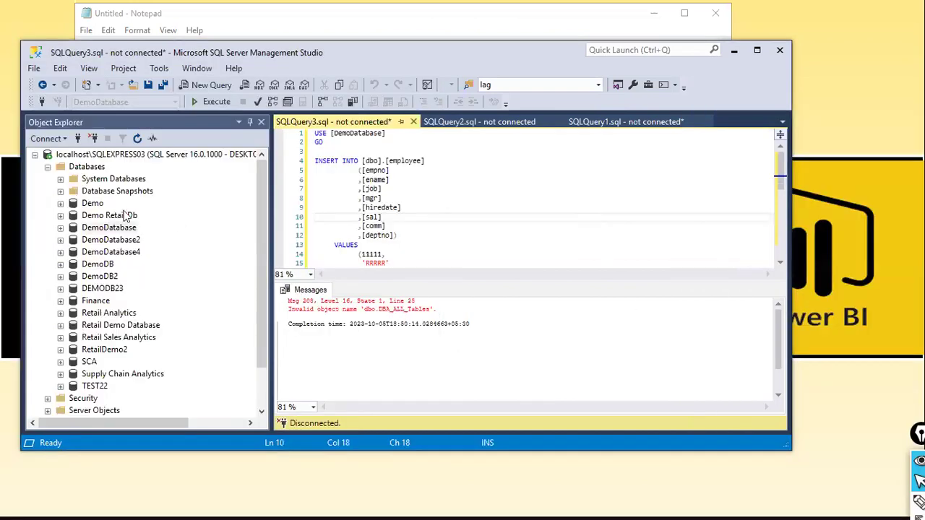
Search Windows for "ssms" and open Microsoft SQL Server Management Studio 18
left_click(88, 167)
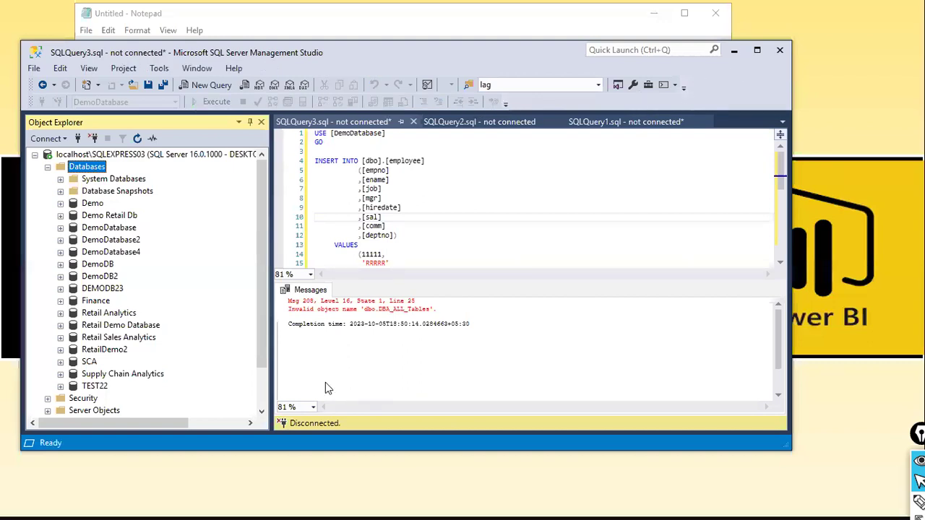
key("super")
type("ssms")
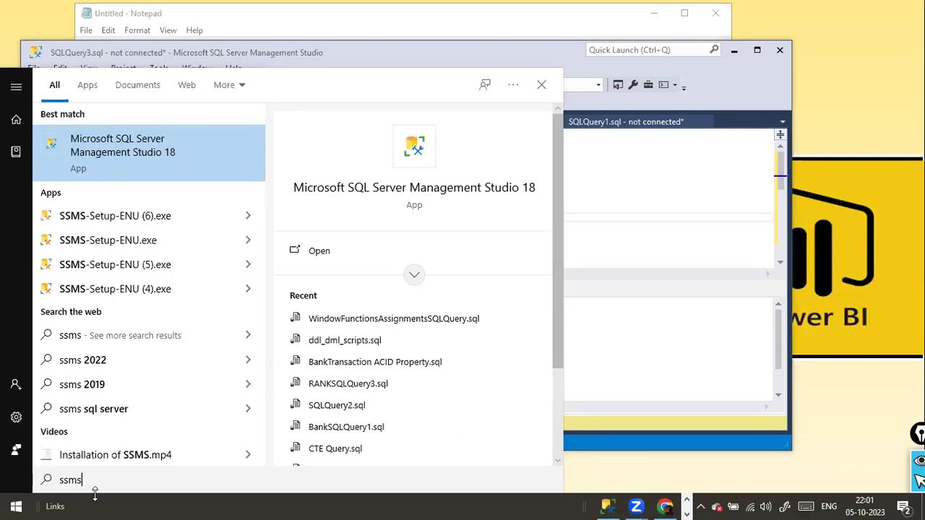
left_click(123, 149)
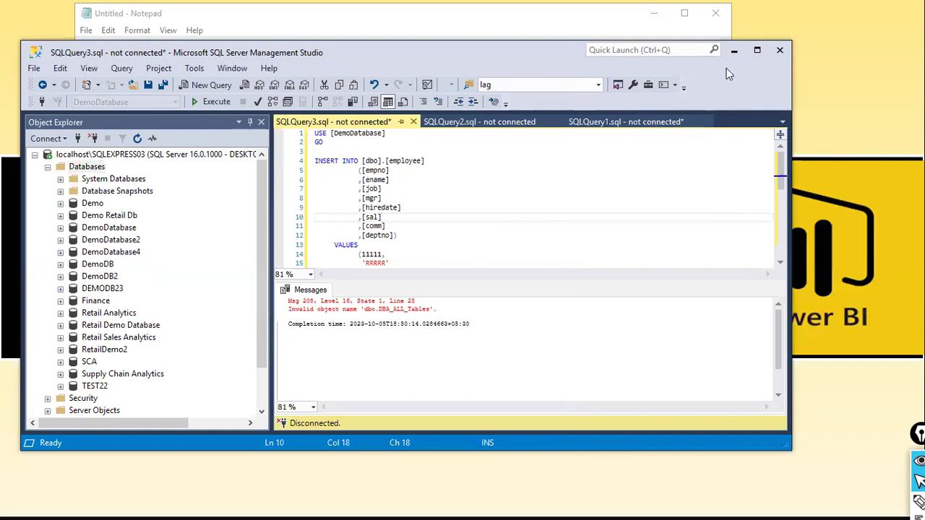
Maximize the window and start a new database under the local server's Databases folder
left_click(757, 52)
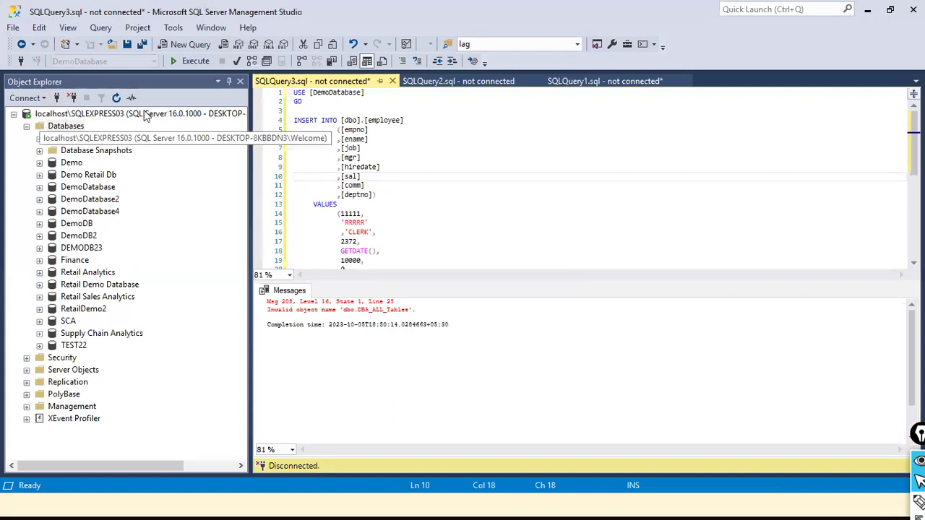
left_click(14, 115)
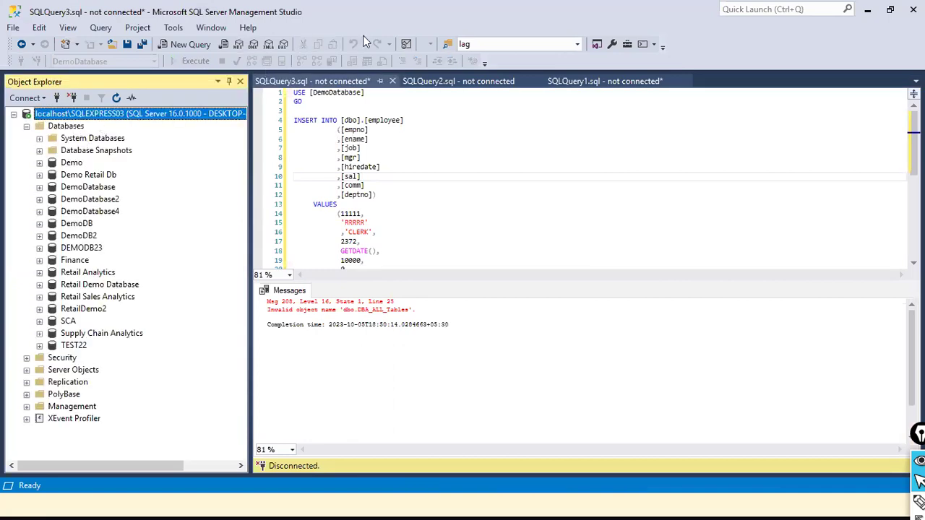
right_click(62, 130)
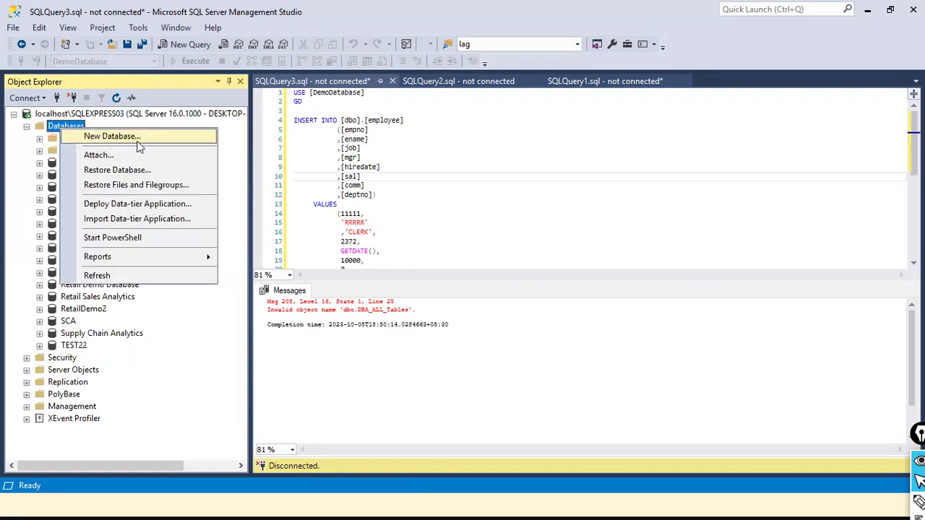
left_click(138, 141)
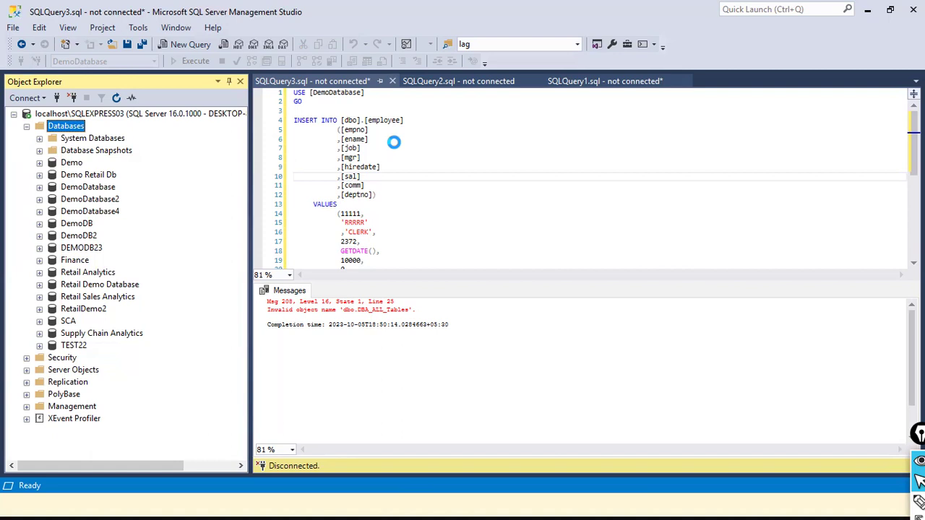
Go through the open windows and bring the New Database dialog to the front
key("super")
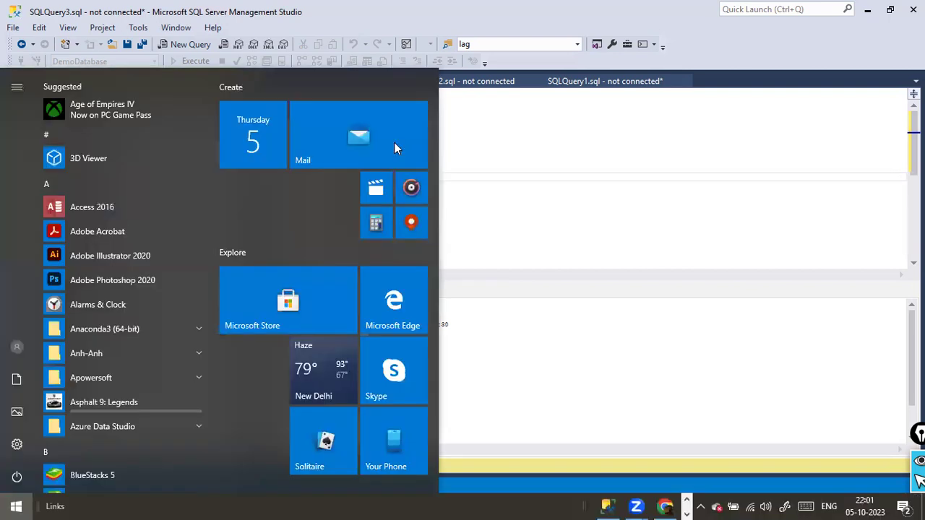
key("Escape")
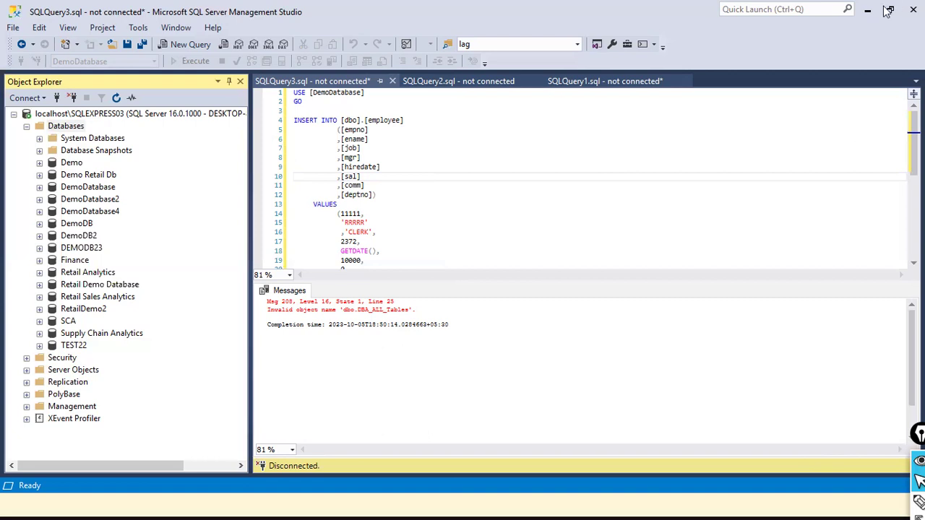
key("alt+Tab")
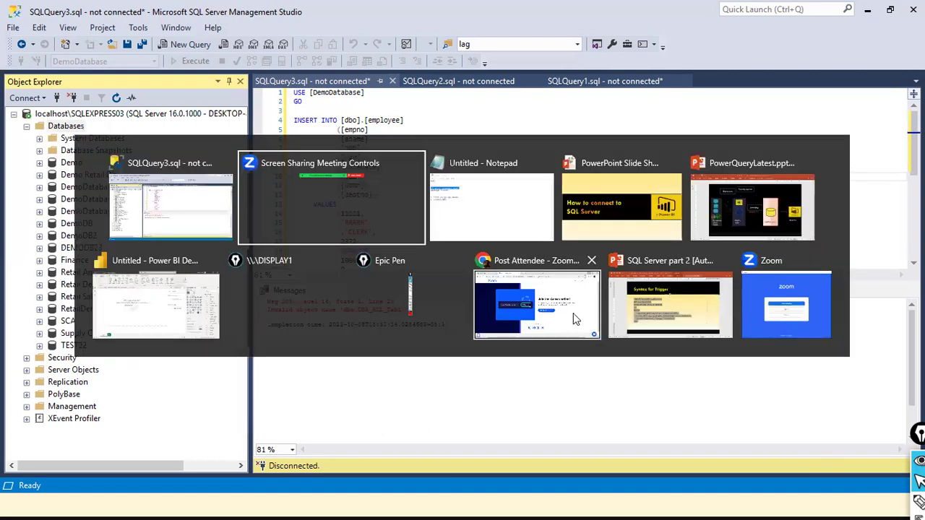
key("alt+Tab")
key("alt+Tab")
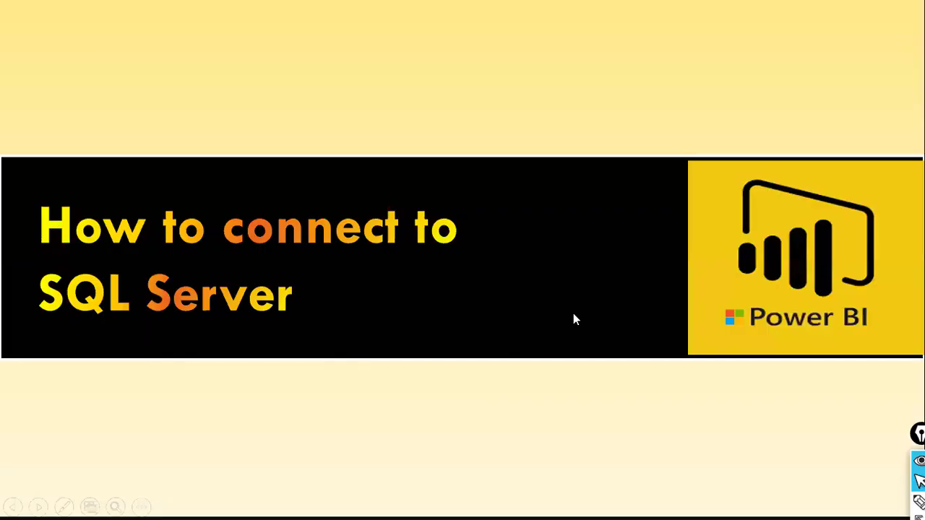
key("alt+Tab")
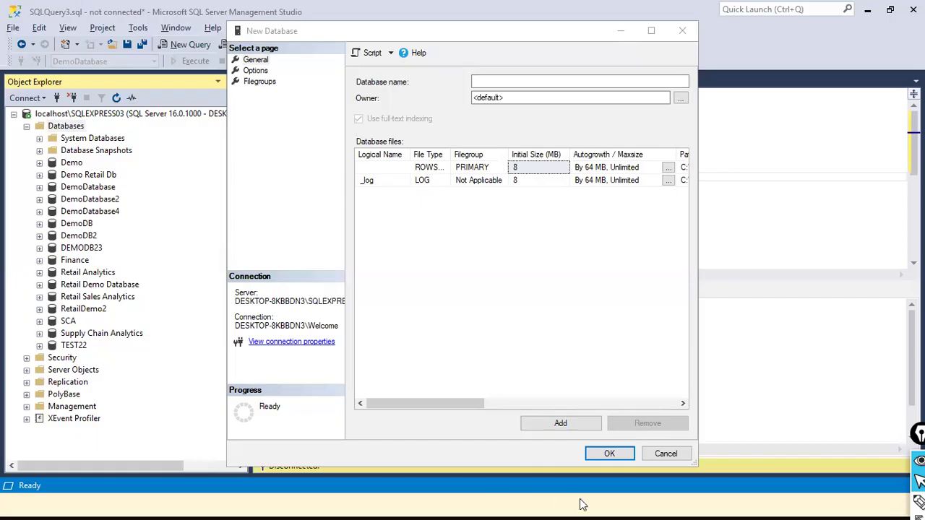
Reopen the New Database dialog for the Databases folder and create a database named Retail3DemoDB
left_click(665, 454)
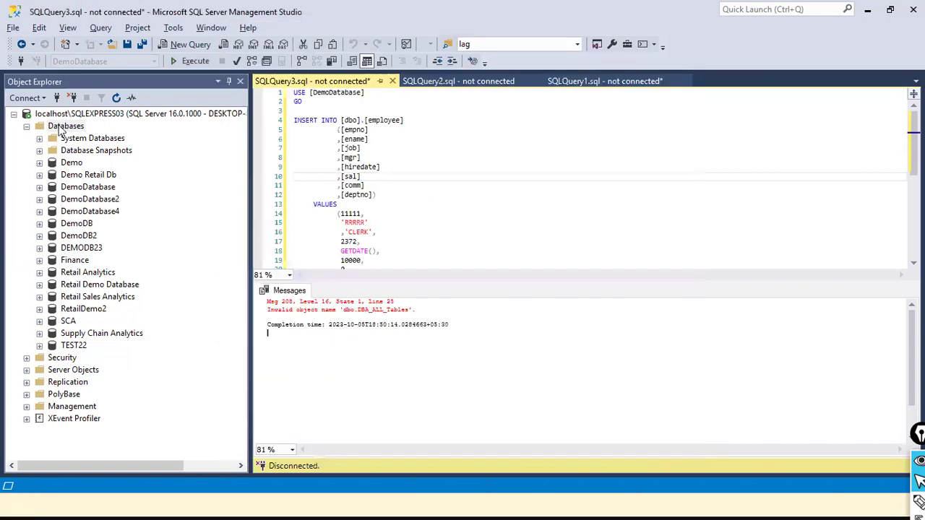
left_click(64, 127)
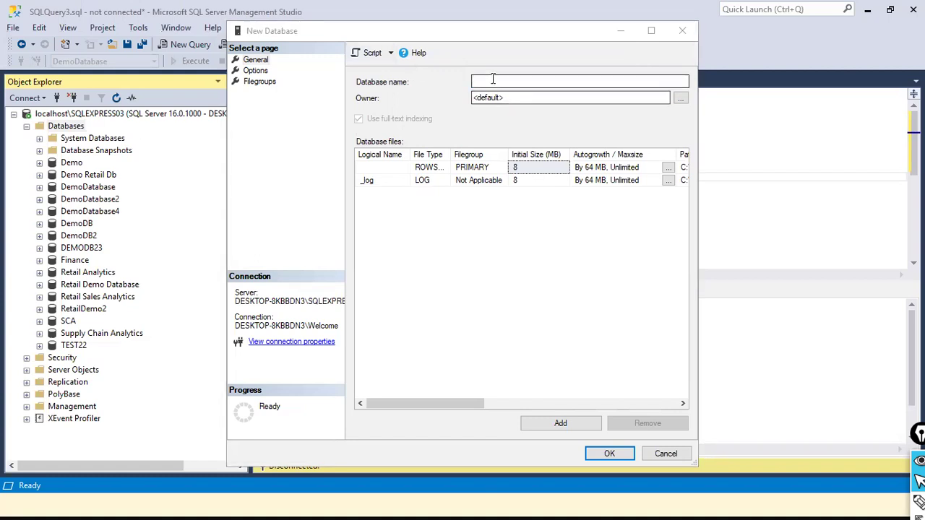
type("Retail")
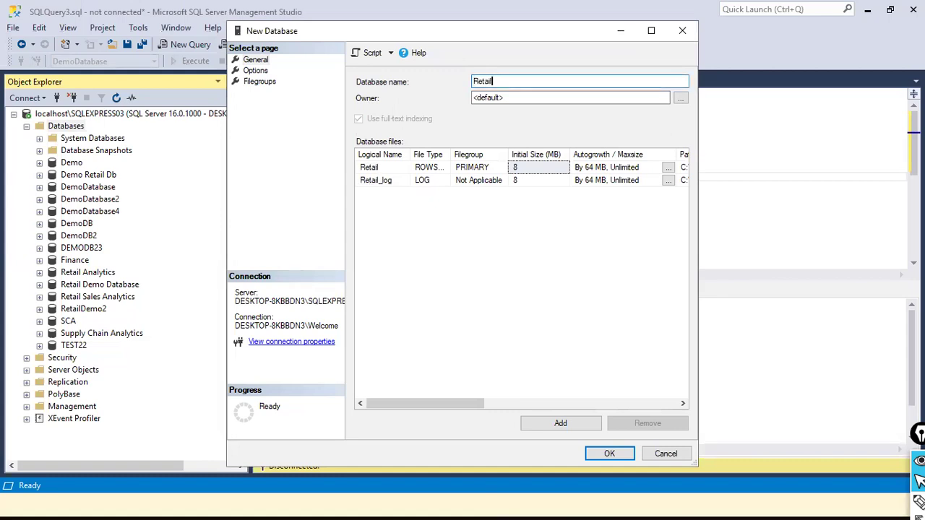
type("3DemoDB")
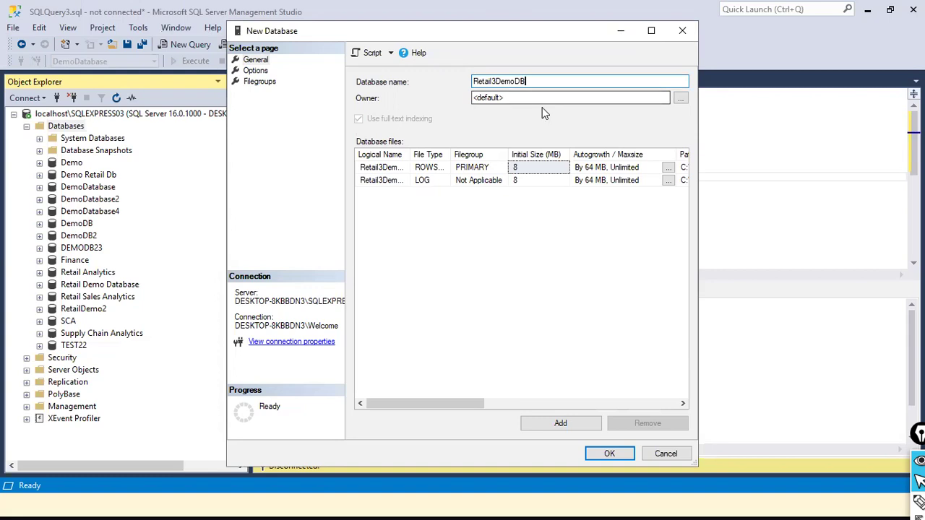
left_click_drag(410, 77, 446, 77)
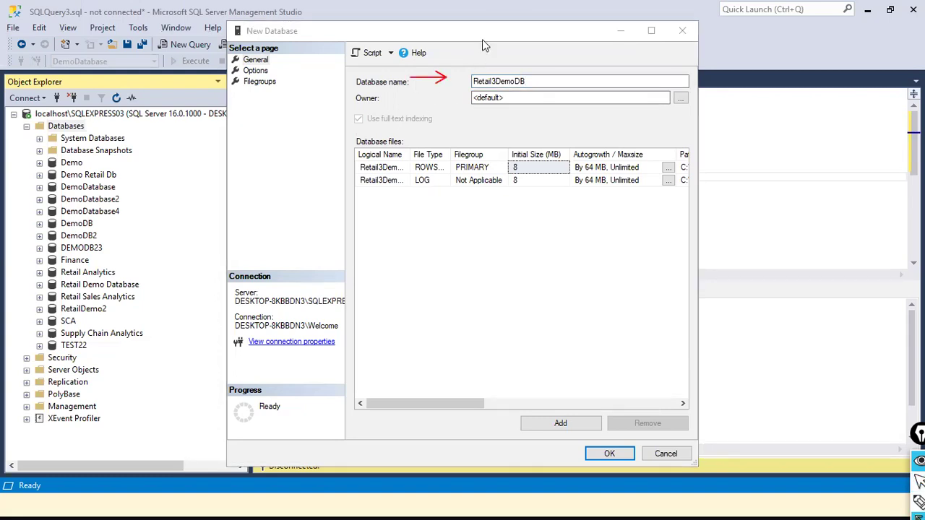
left_click_drag(483, 39, 475, 19)
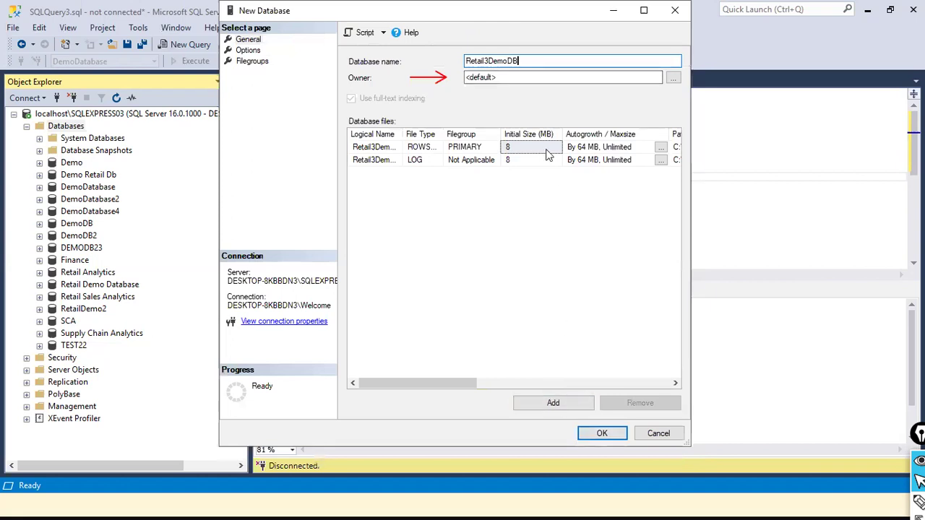
left_click_drag(517, 64, 594, 427)
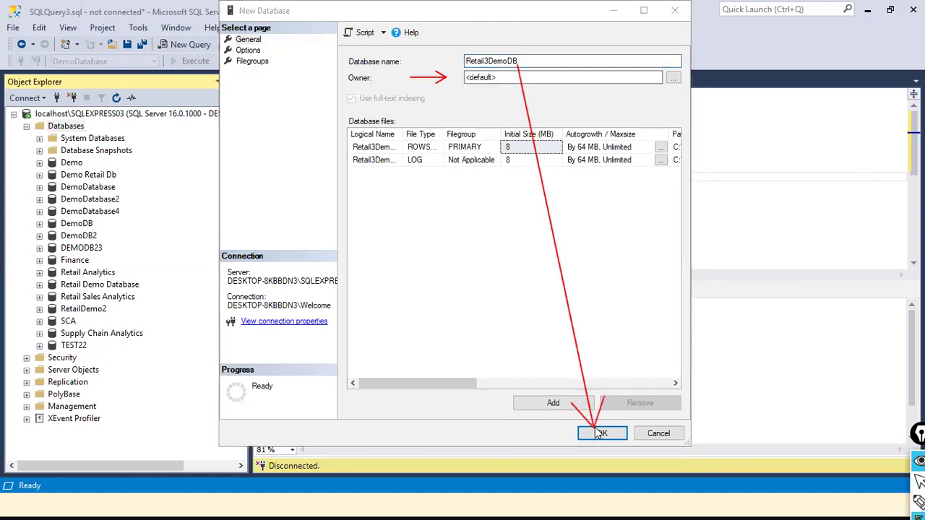
left_click(603, 434)
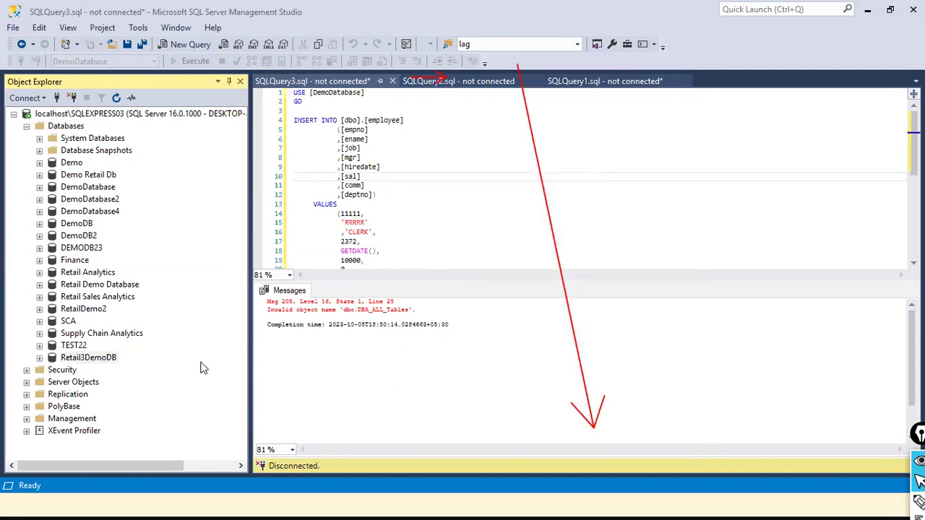
Point out and inspect the new Retail3DemoDB, then expand RetailDemo2's Tables folder to view its tables
mouse_move(226, 362)
left_mouse_down()
mouse_move(124, 375)
mouse_move(125, 357)
left_mouse_up()
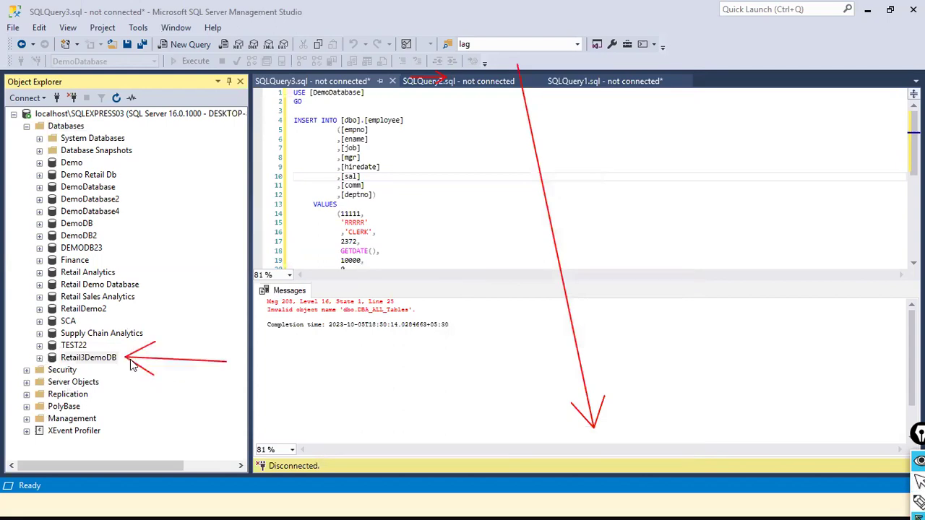
double_click(45, 359)
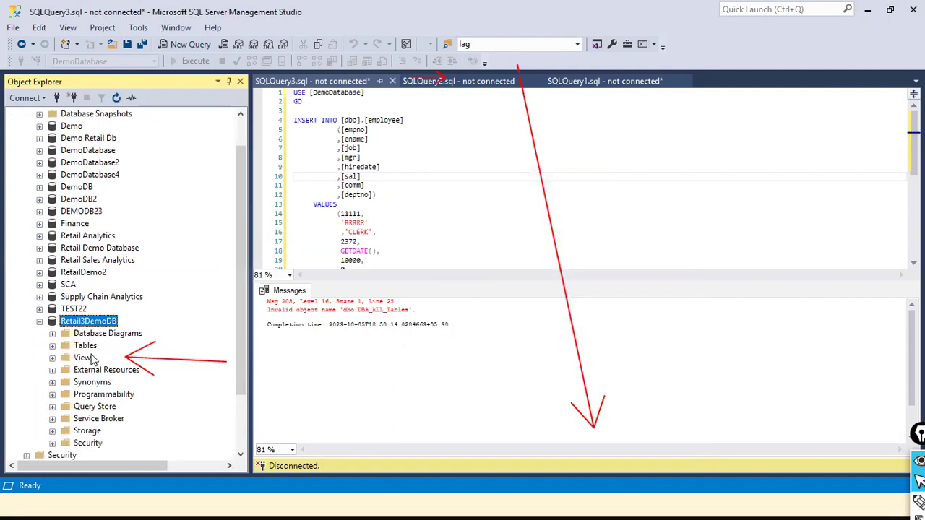
left_click(40, 322)
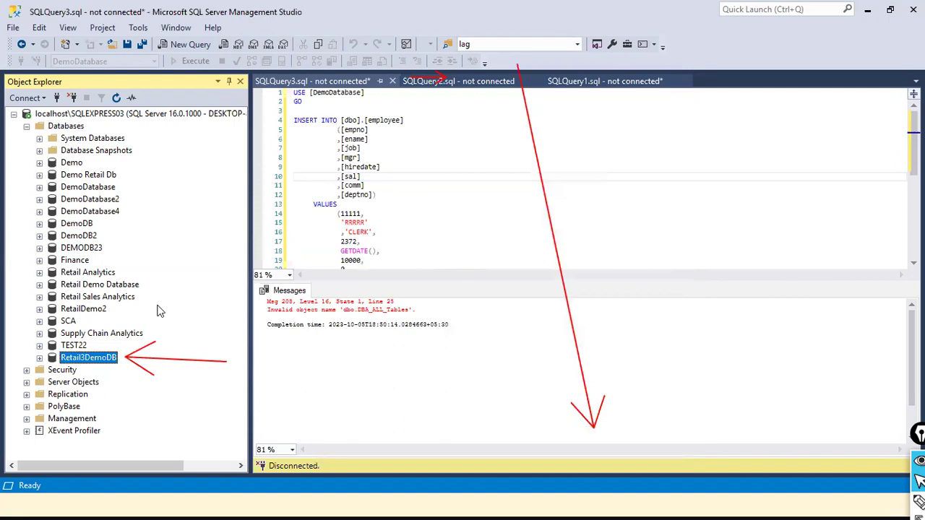
left_click(40, 308)
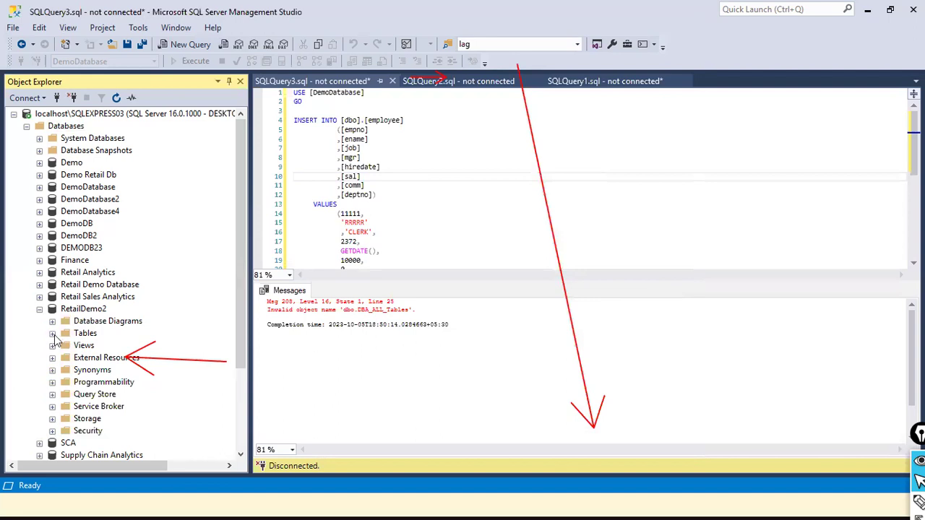
left_click(52, 333)
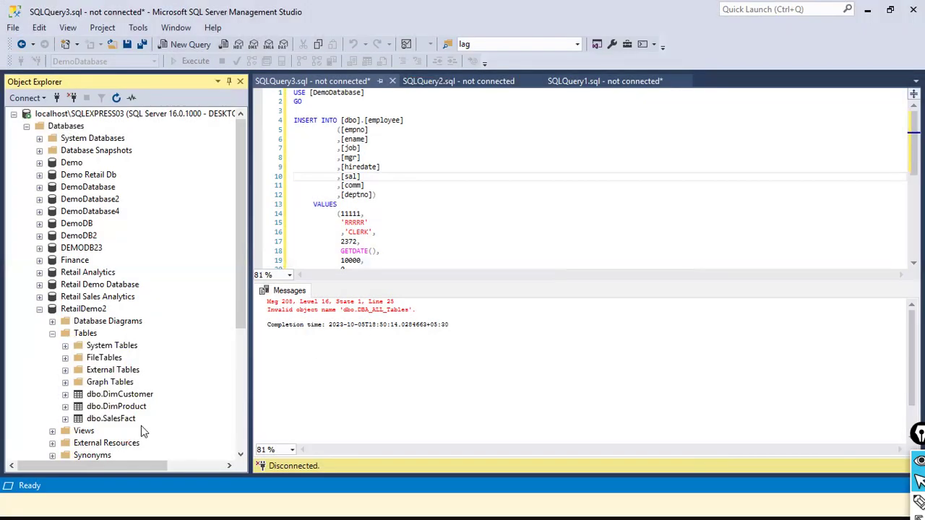
scroll(173, 421, "down", 2)
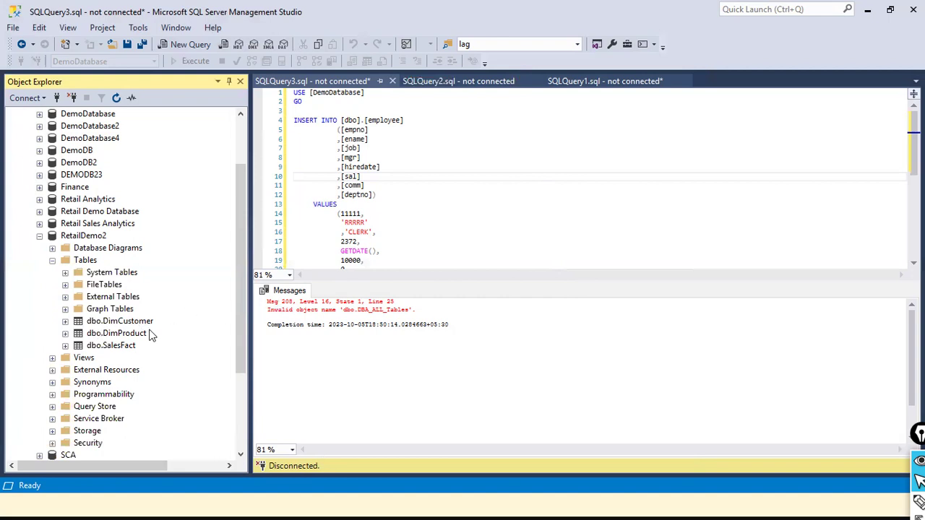
Switch to Power BI Desktop and start getting data from a SQL Server database
key("alt+Tab")
key("alt+Tab")
key("alt+Tab")
key("alt+Tab")
key("alt+Tab")
key("alt+Tab")
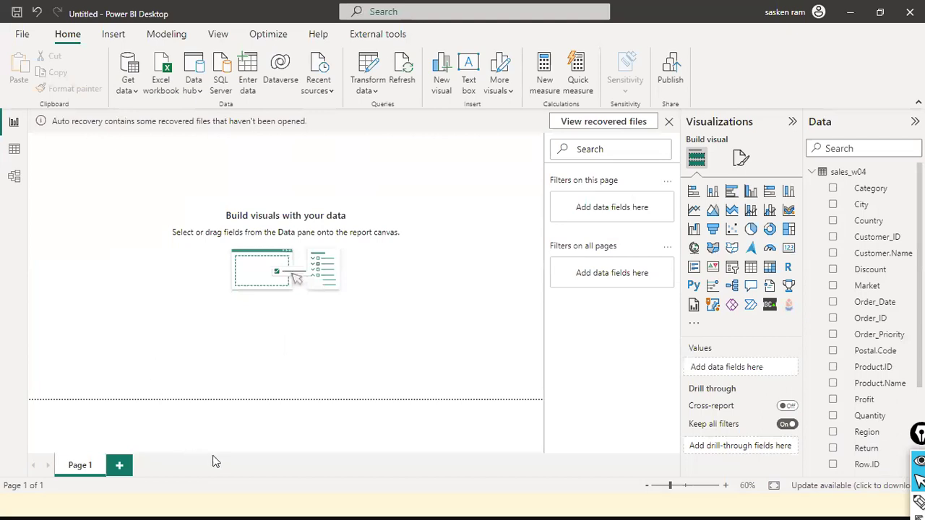
left_click(127, 90)
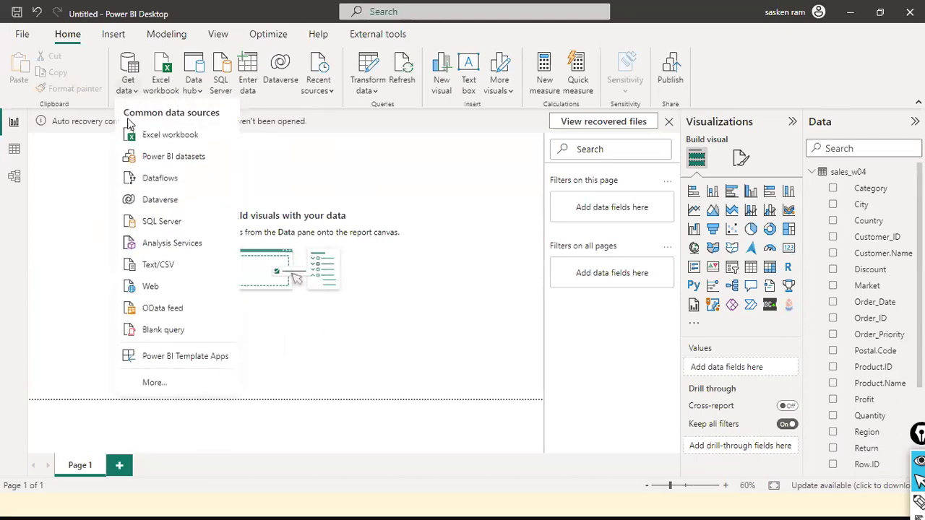
left_click(187, 224)
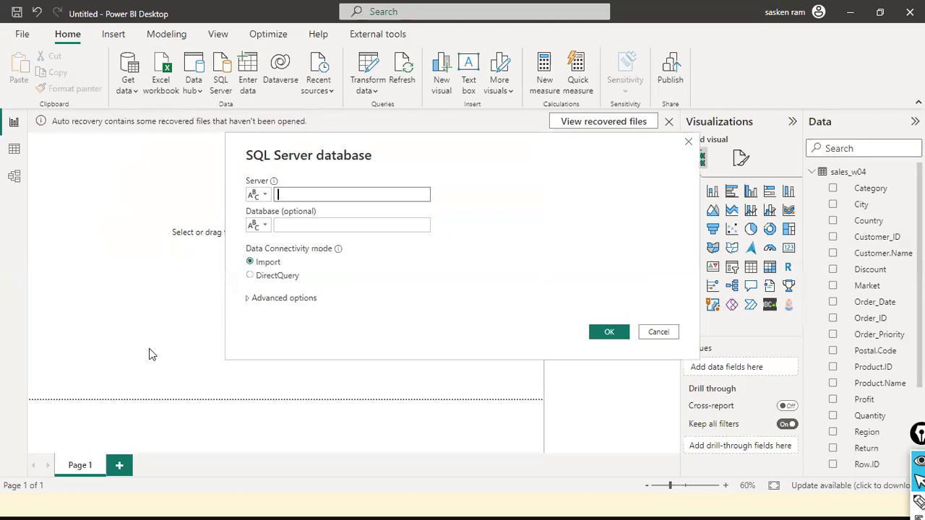
Copy the server name localhost\SQLEXPRESS03 from SSMS's Connect to Server dialog into Power BI's Server field
key("alt+Tab")
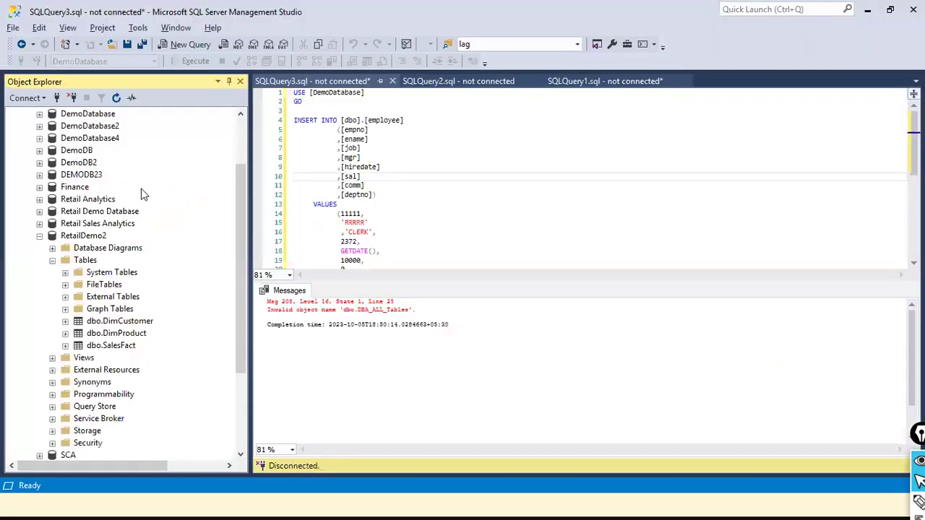
scroll(142, 194, "up", 2)
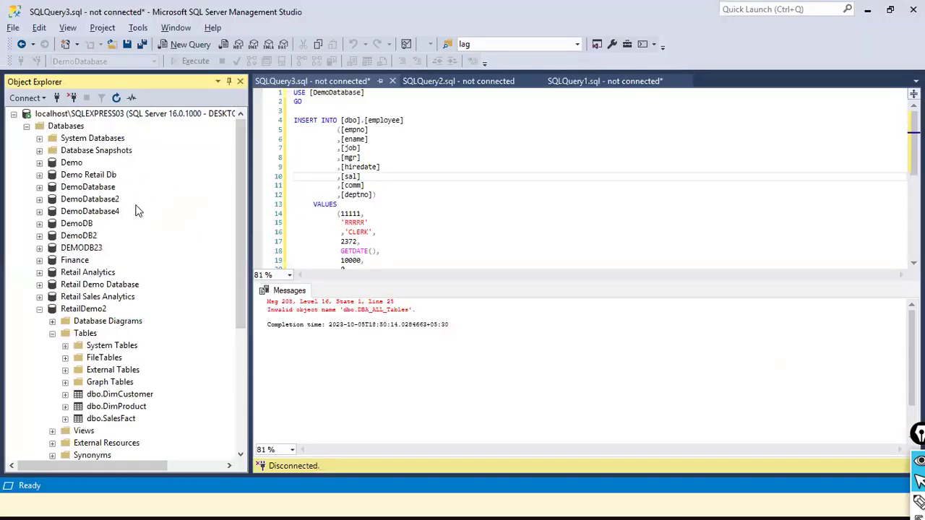
left_click(43, 98)
left_click(50, 117)
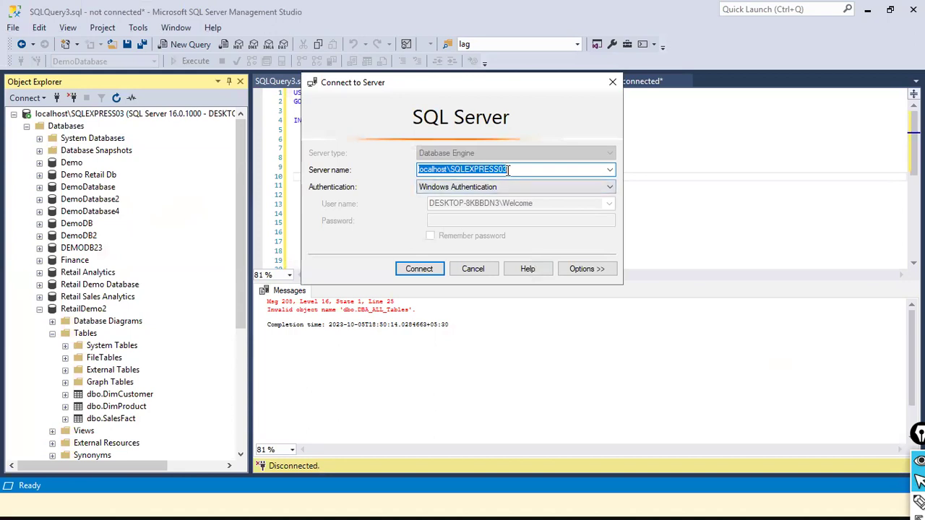
right_click(508, 169)
left_click(542, 217)
key("alt+Tab")
left_click(331, 193)
key("ctrl+v")
Enter RetailDemo2 as the database for the Power BI connection, checking its name in SSMS
left_click(335, 224)
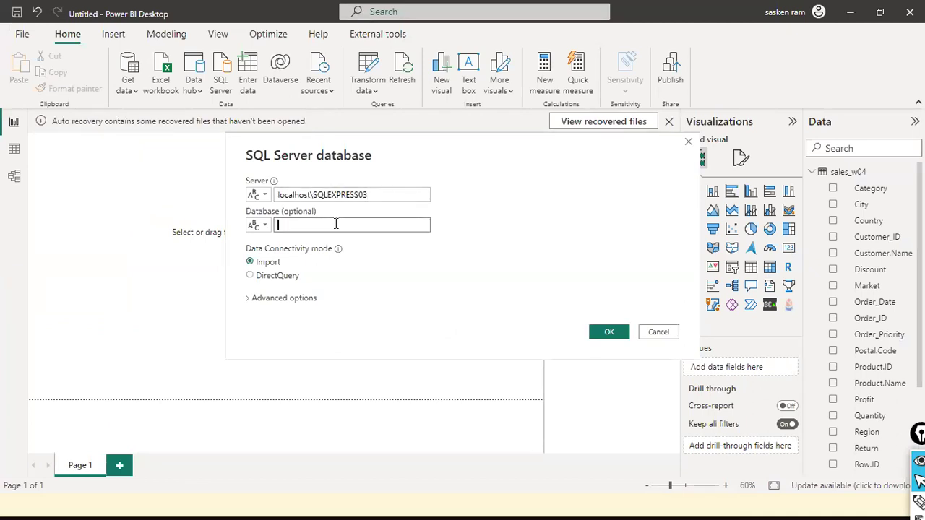
type("Retail2")
key("alt+Tab")
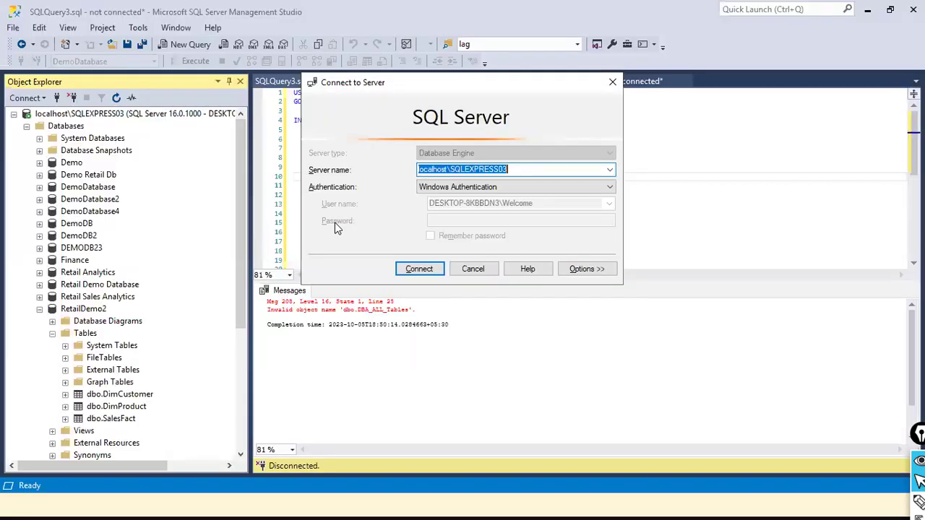
key("alt+Tab")
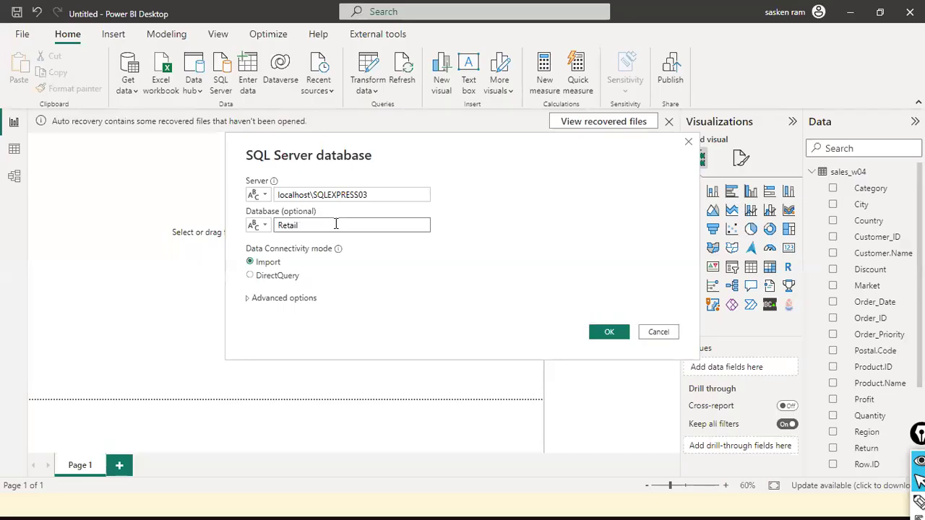
key("alt+Tab")
key("alt+Tab")
type("Deo2")
key("BackSpace")
key("BackSpace")
key("BackSpace")
key("BackSpace")
type("Demo2")
Return to SSMS, cancel the Connect to Server dialog, and mark the server, RetailDemo2 and its three tables with arrows
key("alt+Tab")
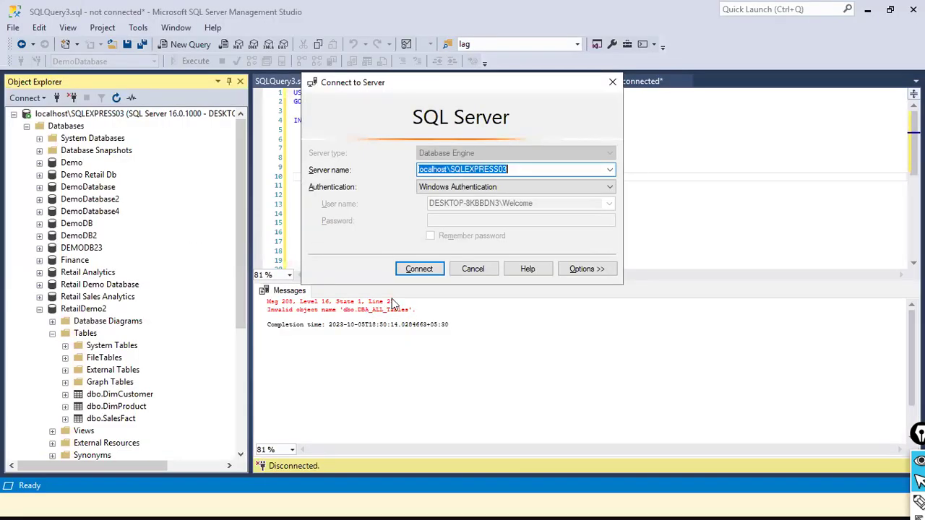
left_click(473, 268)
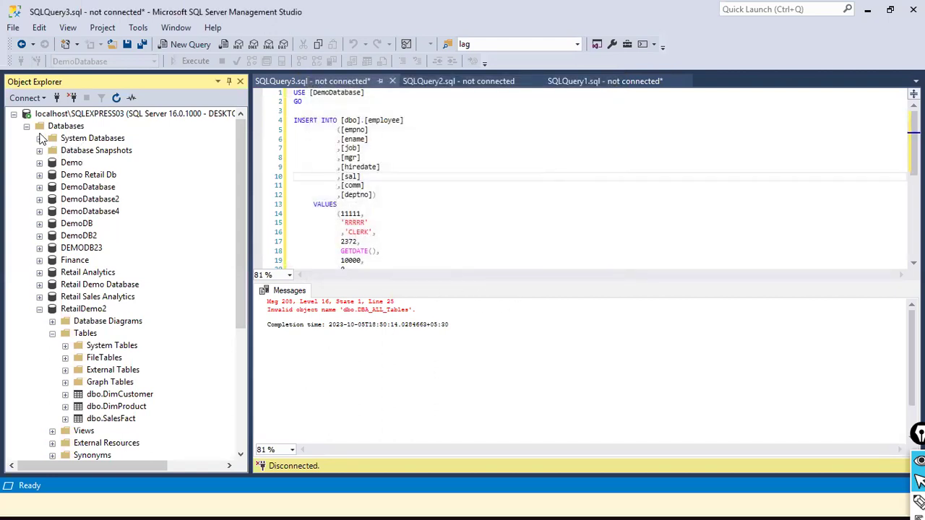
left_click_drag(3, 115, 58, 118)
left_click_drag(5, 305, 49, 312)
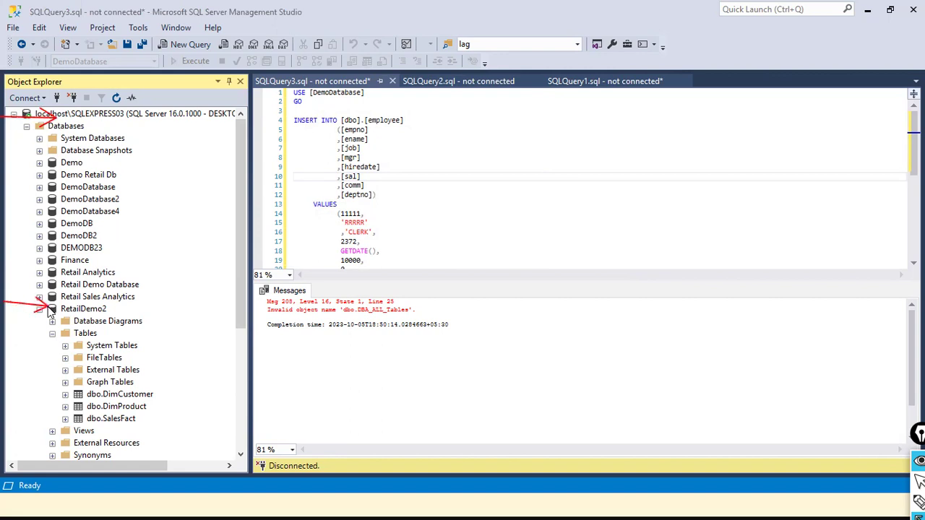
left_click_drag(2, 116, 68, 119)
left_click_drag(3, 309, 52, 307)
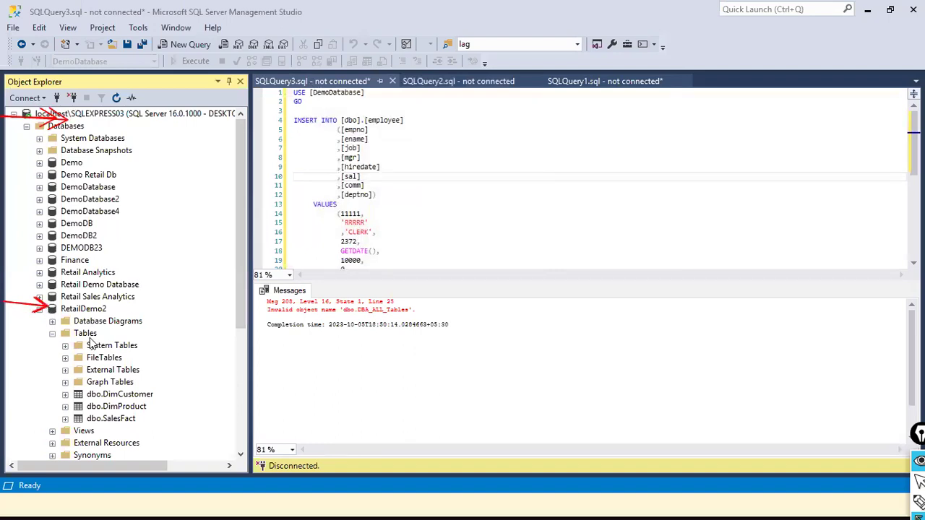
mouse_move(22, 350)
left_mouse_down()
mouse_move(55, 392)
mouse_move(58, 418)
left_mouse_up()
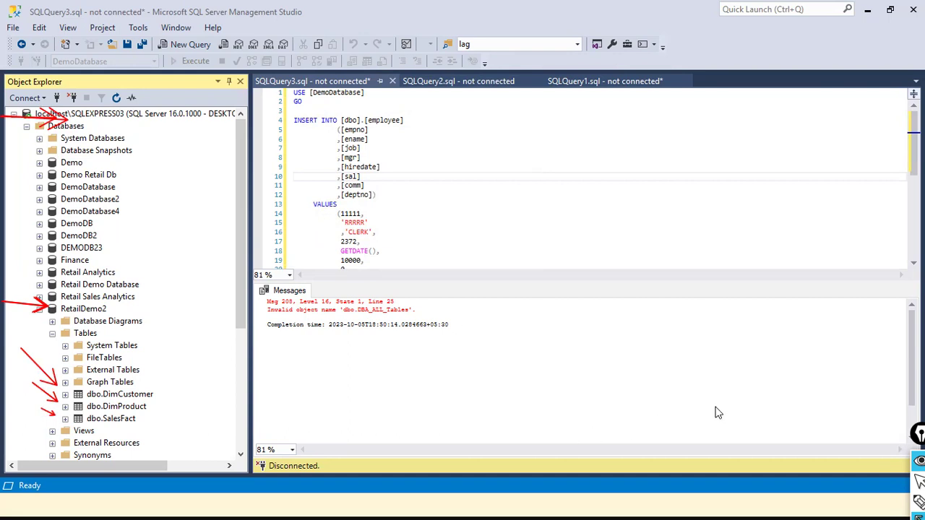
Switch to the untitled Notepad notes and clear the pen annotations from the screen
key("alt+Tab")
key("Tab")
key("Tab")
key("Tab")
key("Tab")
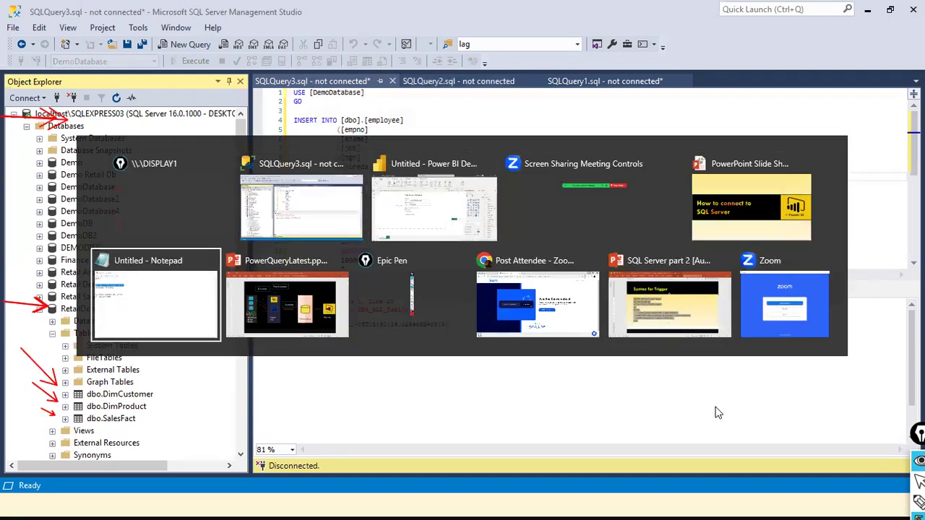
left_click(558, 368)
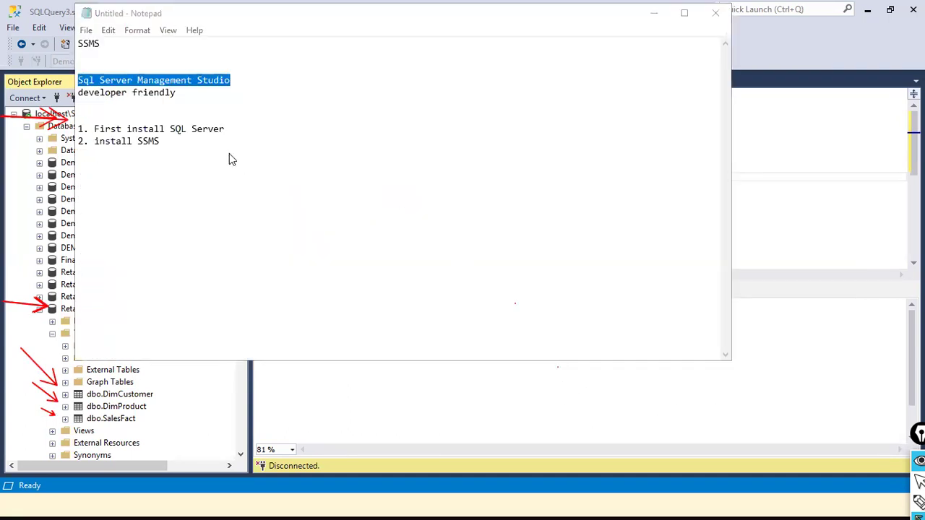
left_click_drag(211, 190, 227, 155)
key("ctrl+shift+7")
key("ctrl+shift+2")
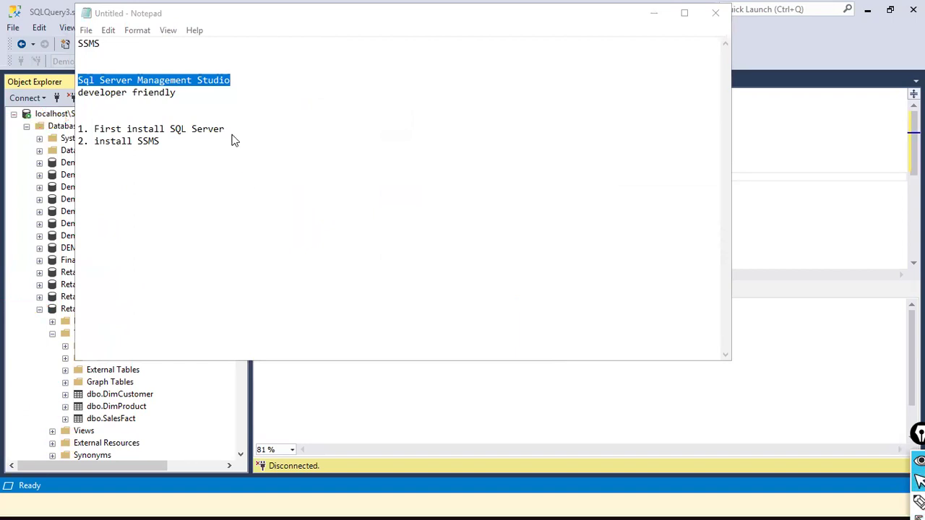
Below the installation notes, add the line "Ms operating system" with an upward text arrow of "^" and "|" above it
left_click(289, 169)
key("Return")
key("Return")
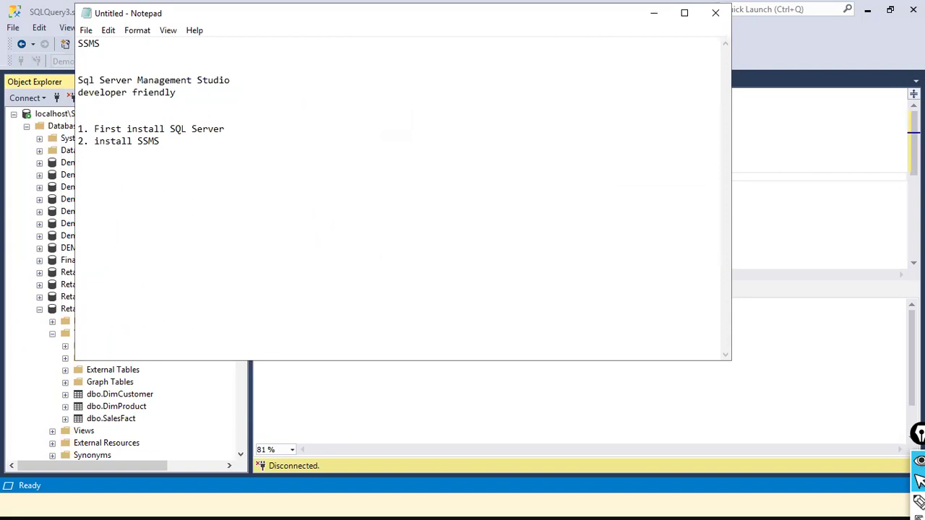
type("Mas")
key("BackSpace")
type("operating system")
left_click(268, 175)
key("Return")
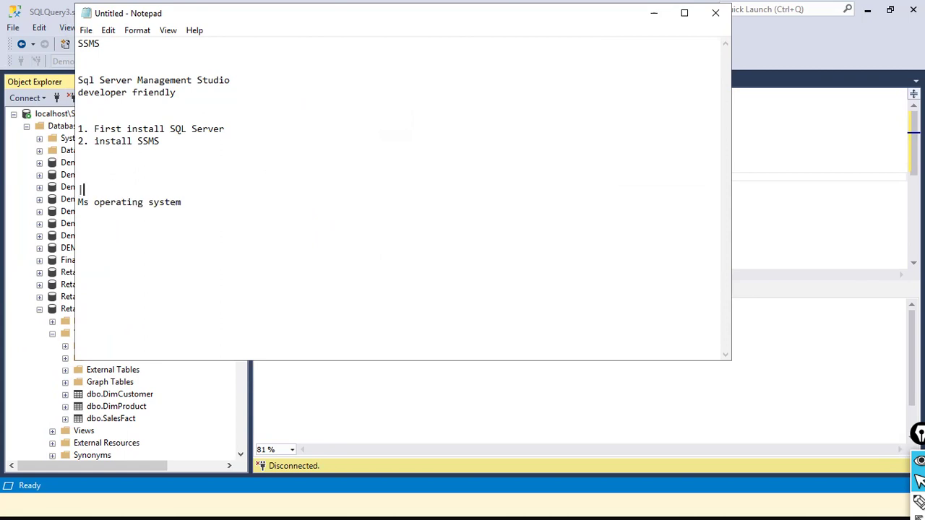
left_click(269, 176)
type("^")
Add the line "sql Server" above the text arrow
key("Up")
key("Return")
key("Return")
type("sqls")
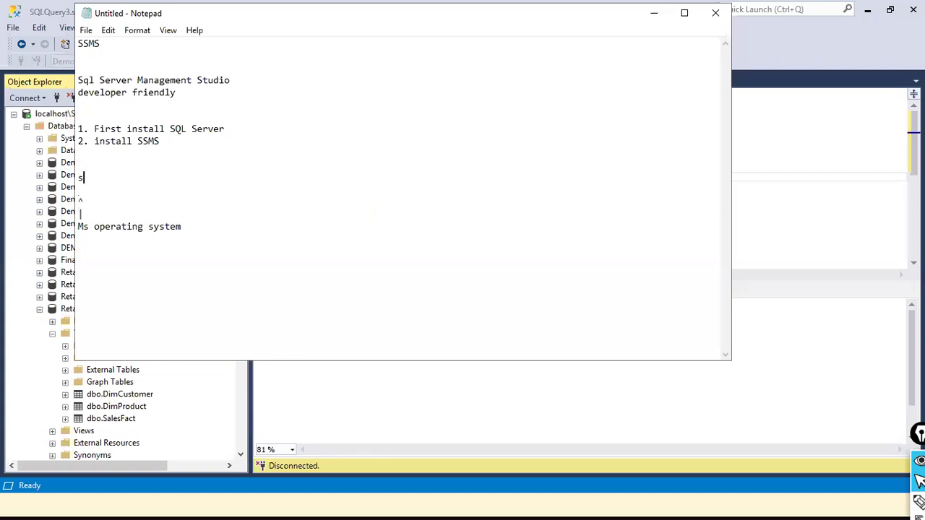
key("BackSpace")
key("BackSpace")
type("SQL")
key("BackSpace")
key("BackSpace")
type("erver")
Add an upward text arrow of "^" and "|" above the "sql Server" line in the Notepad diagram
left_click(268, 170)
key("Return")
key("Return")
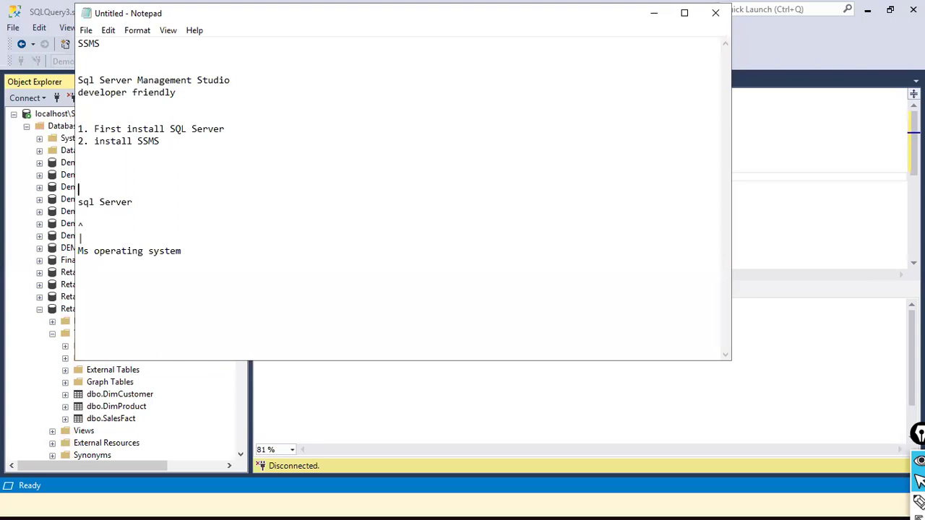
type("\\")
key("BackSpace")
type("|")
left_click(270, 176)
type("^")
Add the line "db1, db2,db3,....dbn" above the upper text arrow, with an empty line over it
left_click(269, 171)
key("Return")
type("db1,")
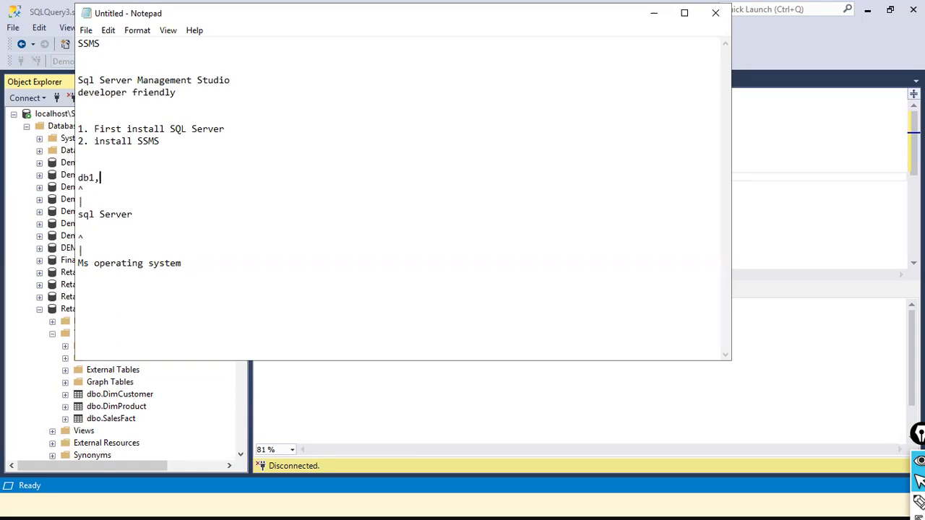
type(" db2,db3,....dbn")
key("Up")
key("Up")
key("Return")
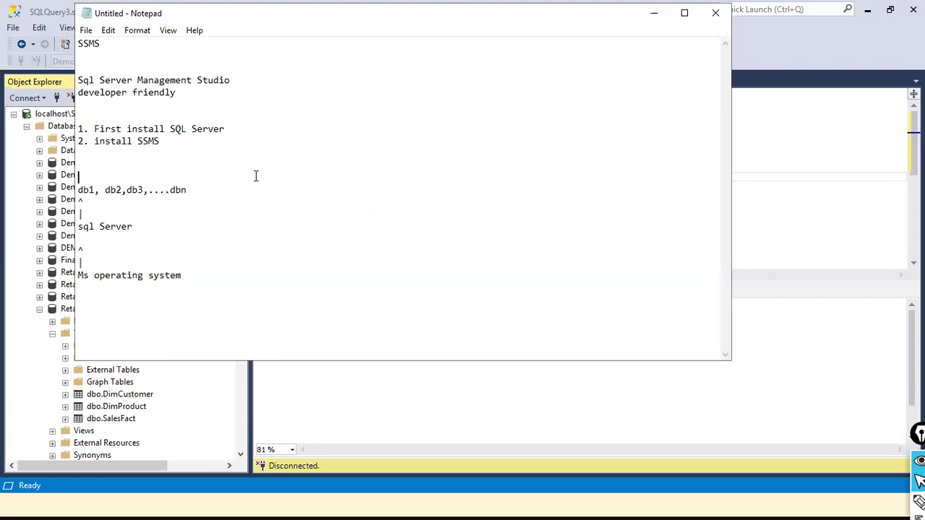
Highlight the SQL Server, operating system and database lines of the Notepad diagram to point out the layers
left_click_drag(133, 227, 78, 227)
left_click_drag(182, 275, 79, 262)
left_click(166, 235)
left_click_drag(154, 223, 62, 218)
left_click(92, 204)
double_click(85, 190)
Look at RetailDemo2's tables in SSMS, then switch to Power BI Desktop and highlight the server name in the SQL Server database dialog
left_click(764, 185)
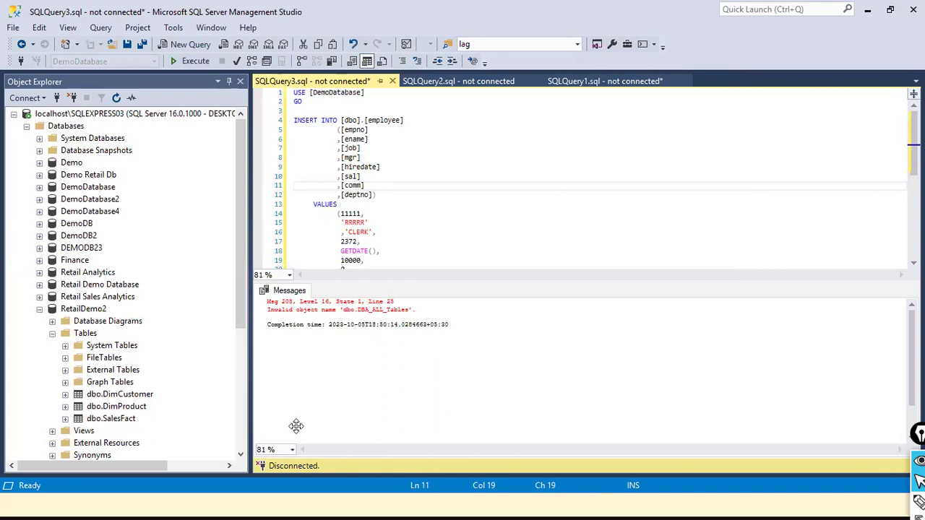
key("alt+Tab")
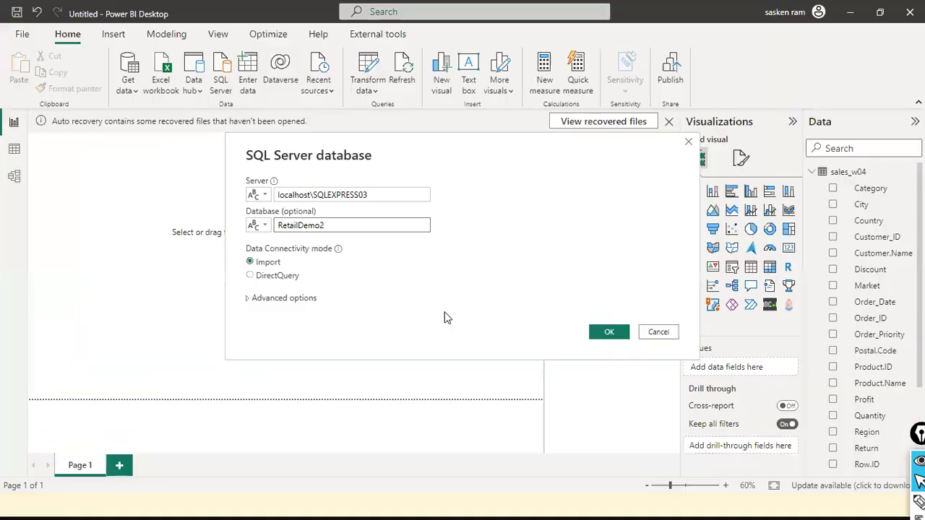
key("alt+Tab")
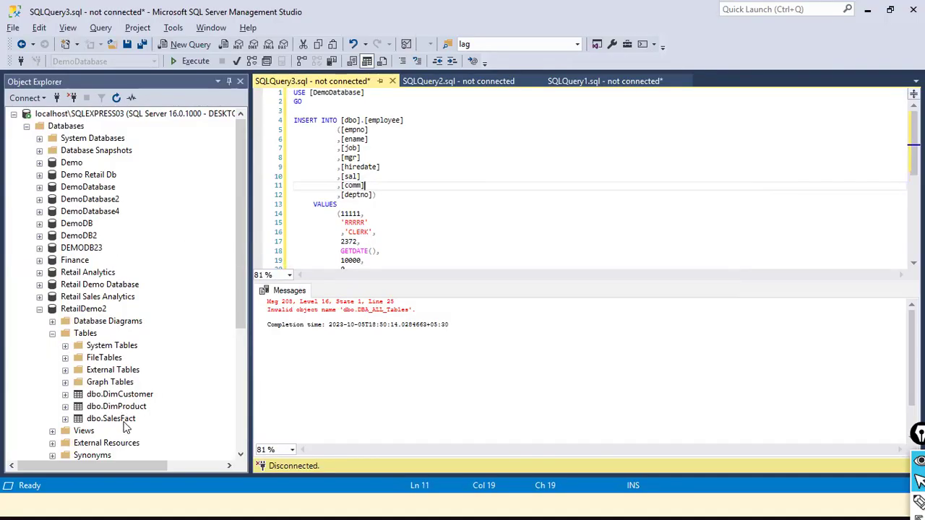
key("alt+Tab")
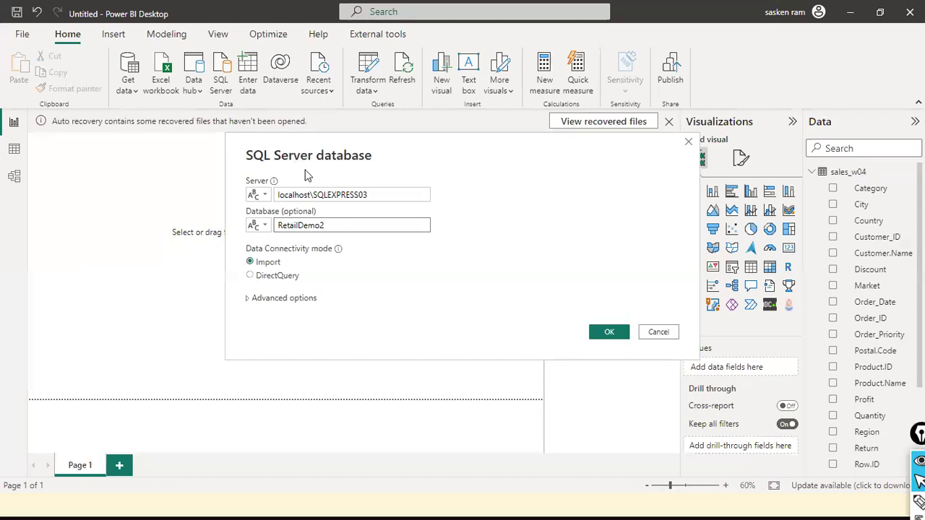
left_click_drag(399, 198, 185, 240)
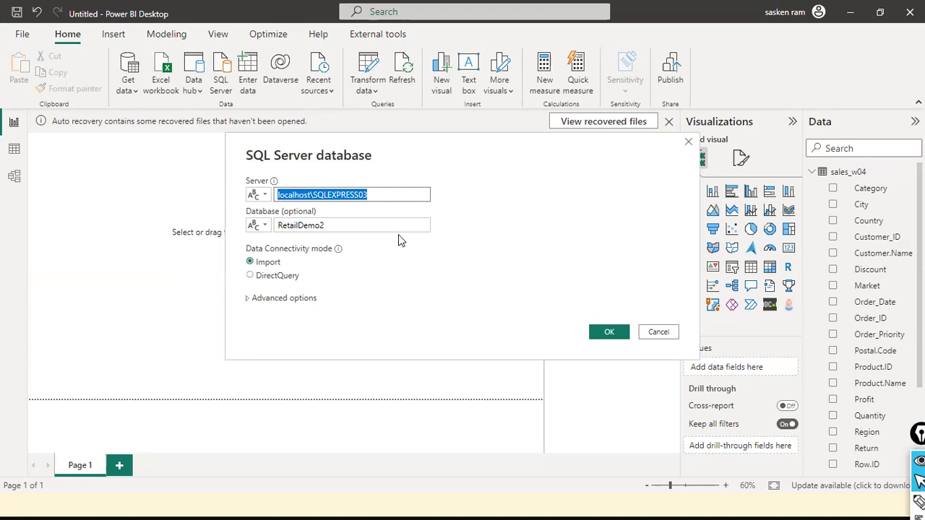
left_click(387, 199)
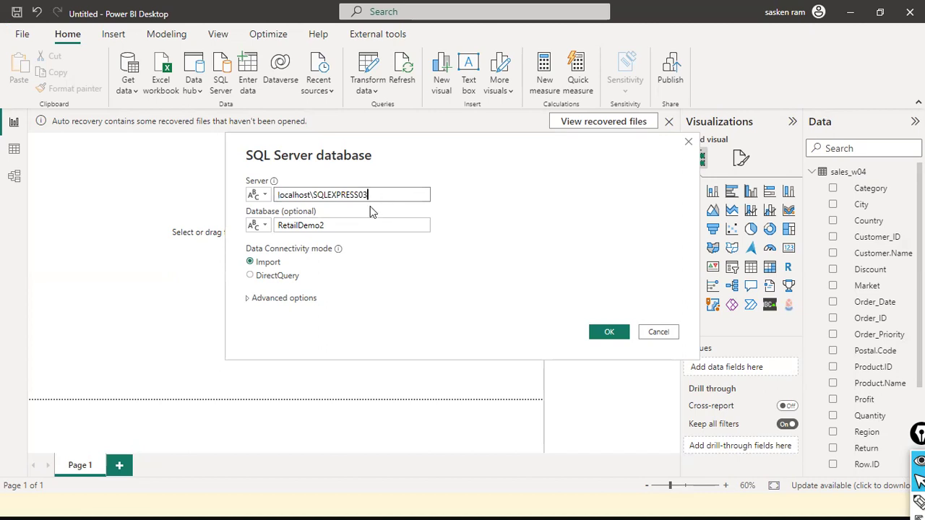
Switch to SSMS, open the Connect to Server dialog for the Database Engine to check the server name, and cancel it
key("alt+Tab")
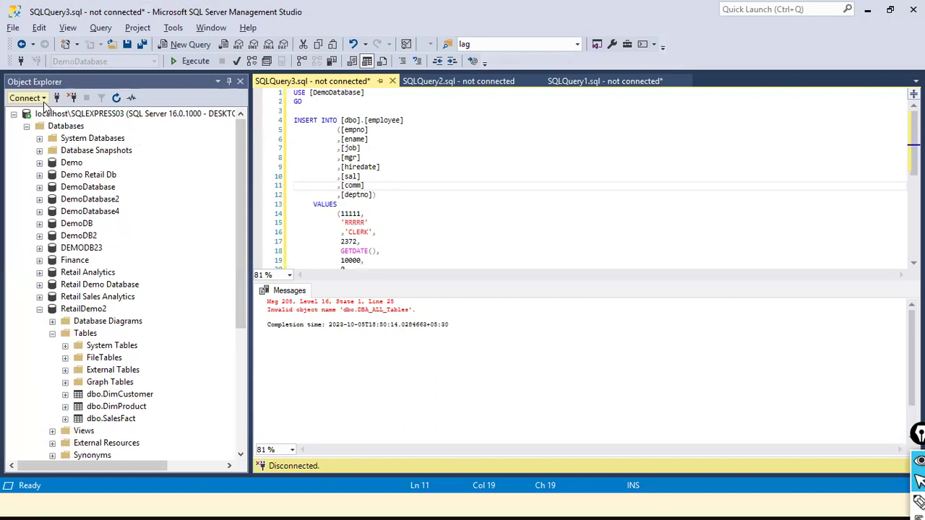
left_click(36, 98)
left_click(64, 114)
left_click(532, 169)
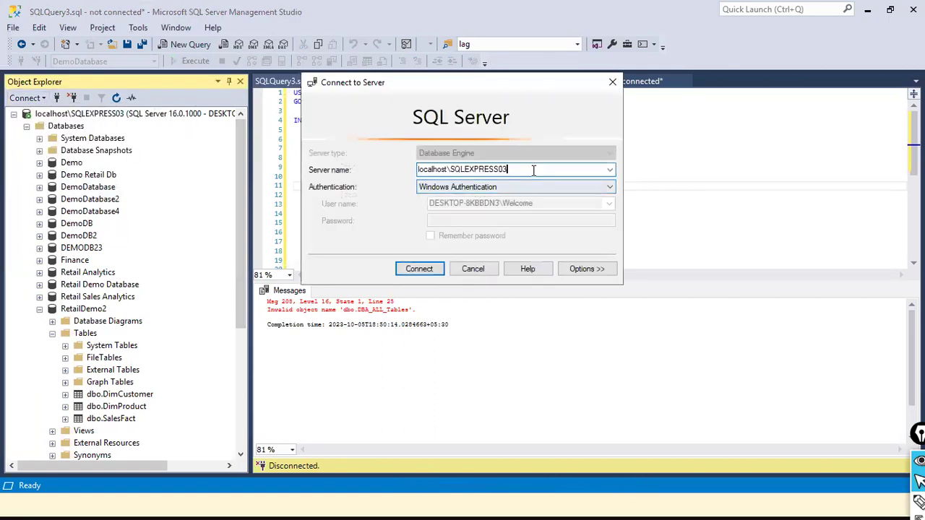
left_click(473, 268)
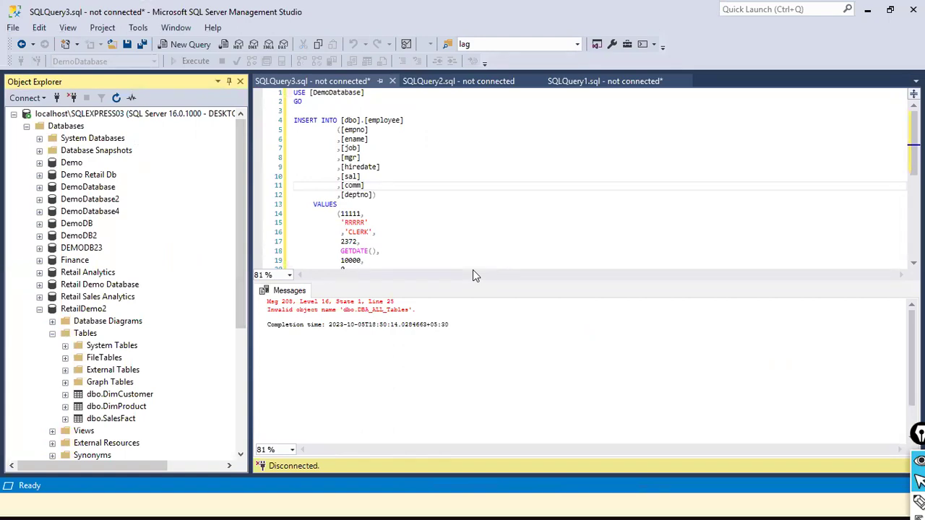
Compare the server and database entries in Power BI's SQL Server database dialog with the RetailDemo2 database in SSMS
key("alt+Tab")
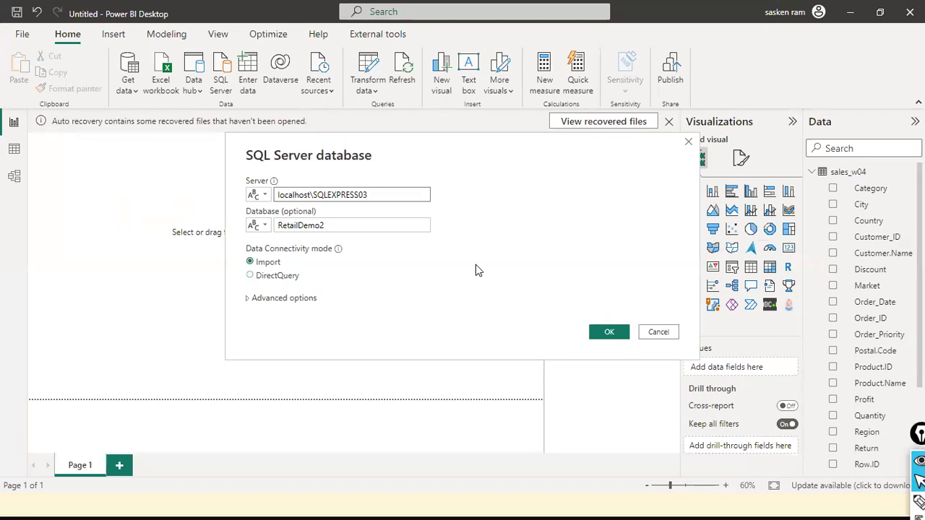
left_click(368, 229)
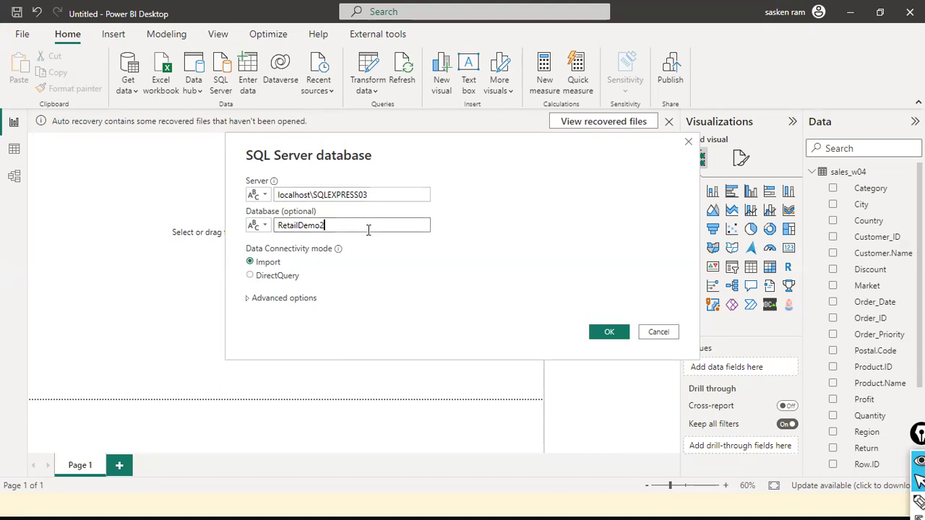
key("alt+Tab")
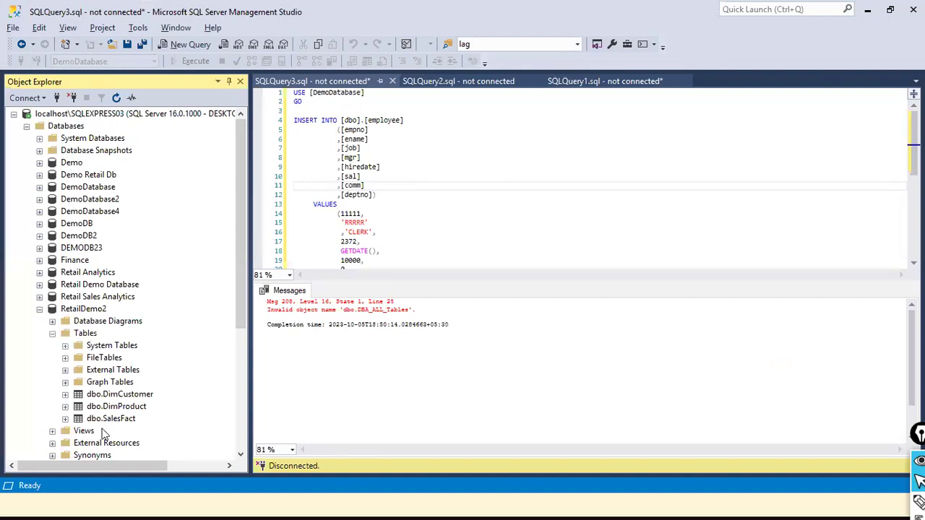
key("alt+Tab")
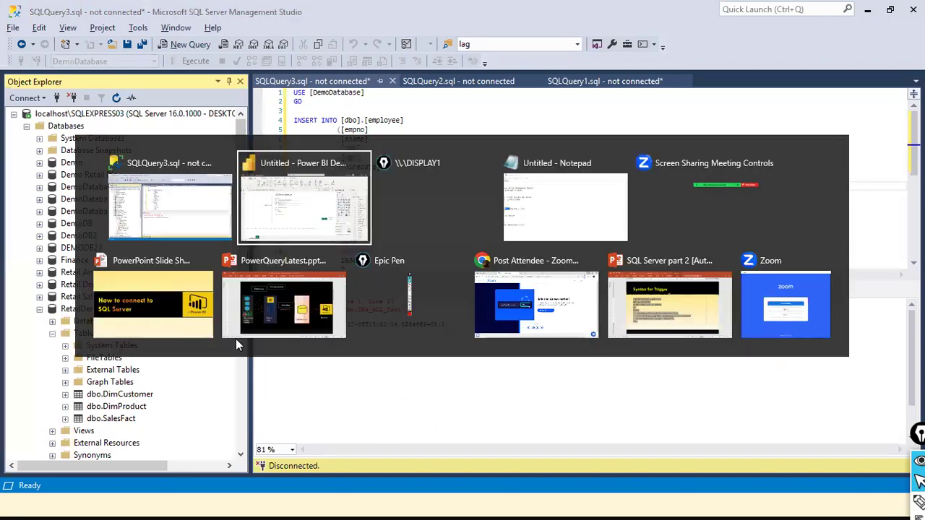
left_click_drag(328, 225, 244, 235)
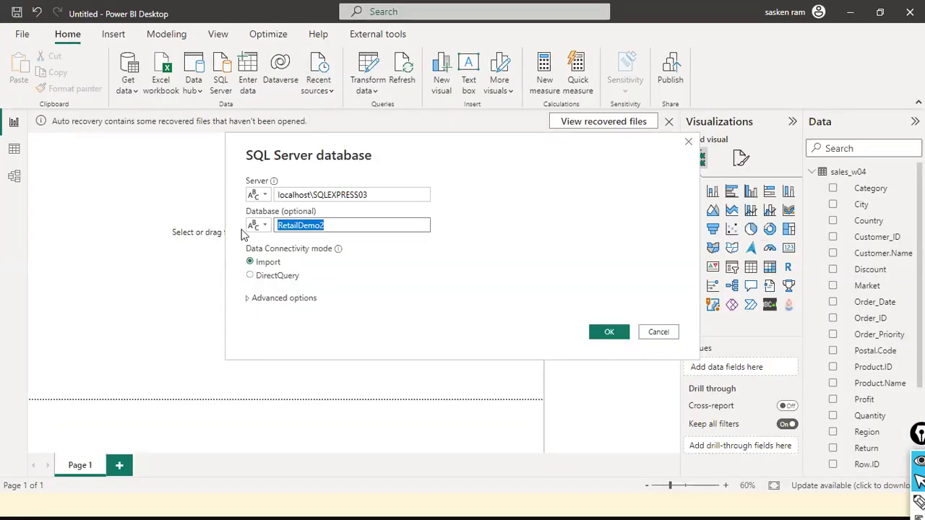
left_click(377, 197)
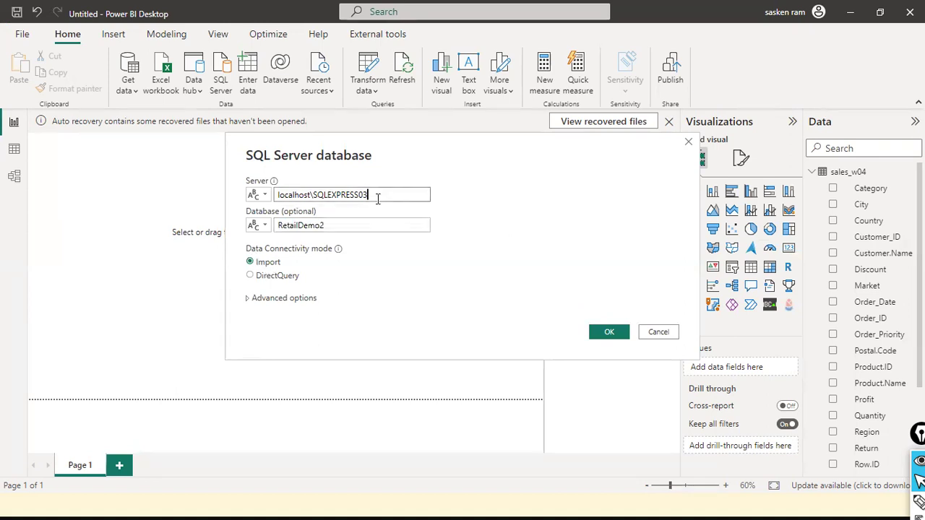
left_click(375, 221)
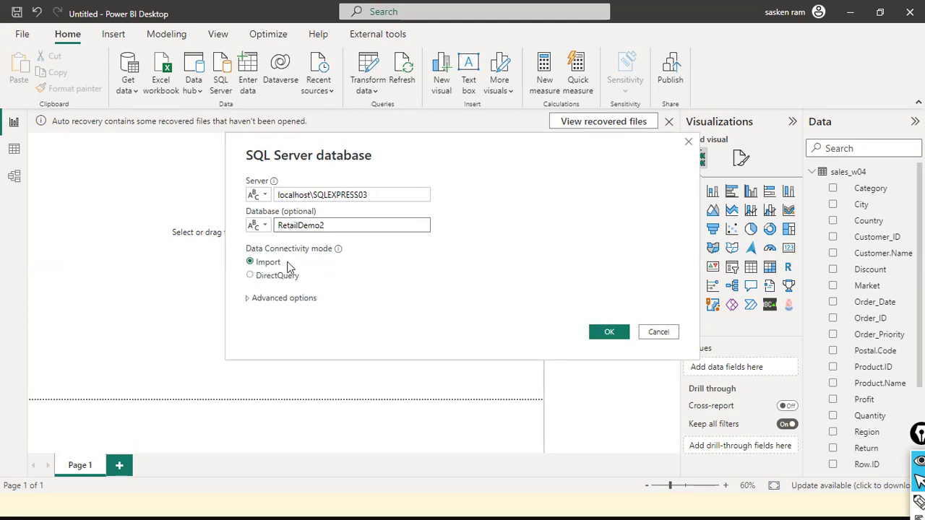
Connect Power BI to RetailDemo2 on localhost\SQLEXPRESS03 in Import mode and expand the database in the Navigator
left_click(605, 334)
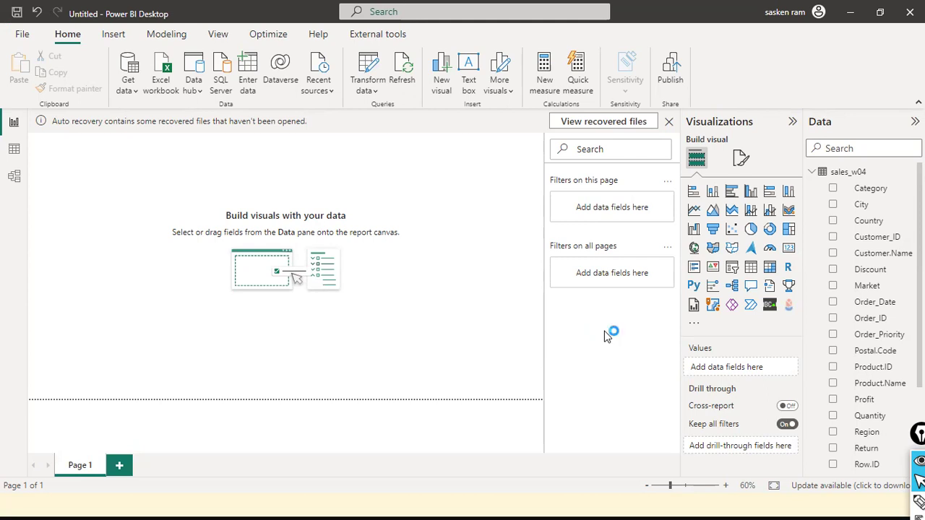
key("alt+Tab")
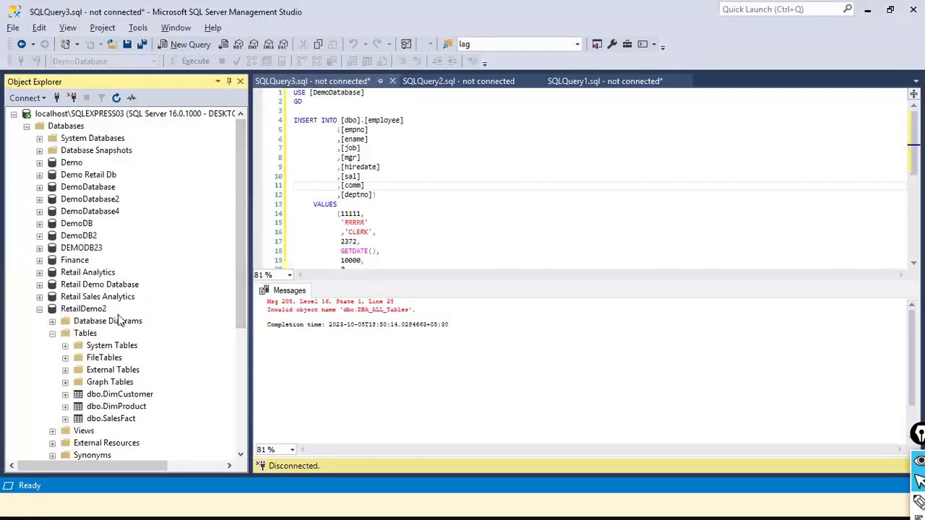
key("alt+Tab")
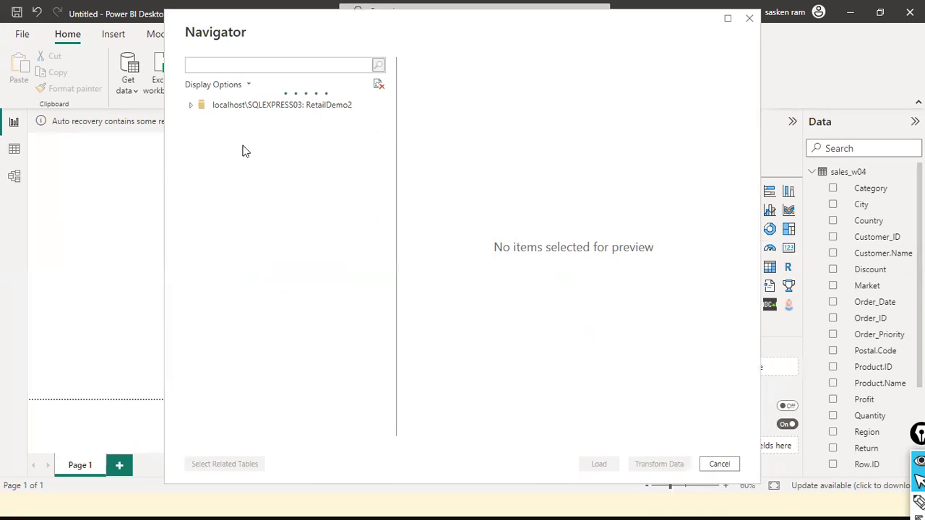
left_click(191, 112)
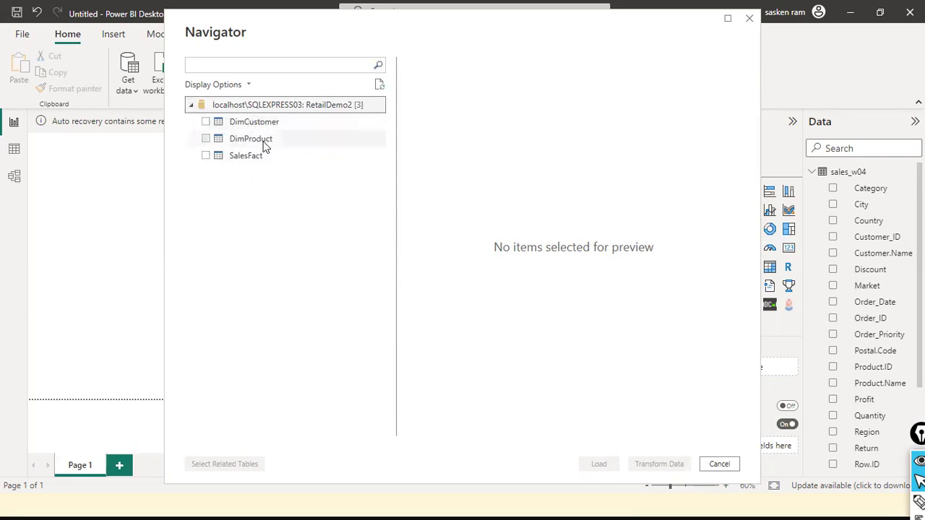
Switch to SSMS, draw a red rectangle around RetailDemo2's DimCustomer, DimProduct and SalesFact tables, and return to Power BI's Navigator
key("alt+Tab")
left_click(303, 173)
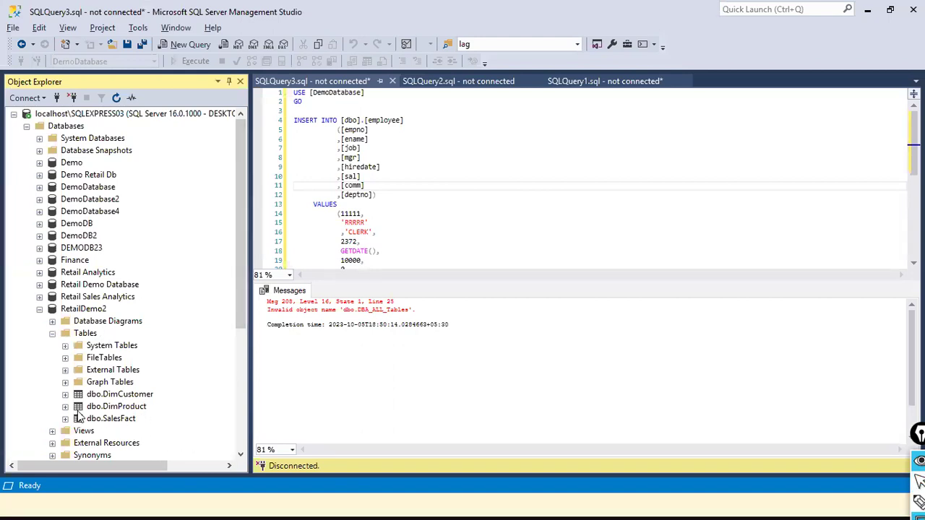
left_click_drag(27, 371, 168, 430)
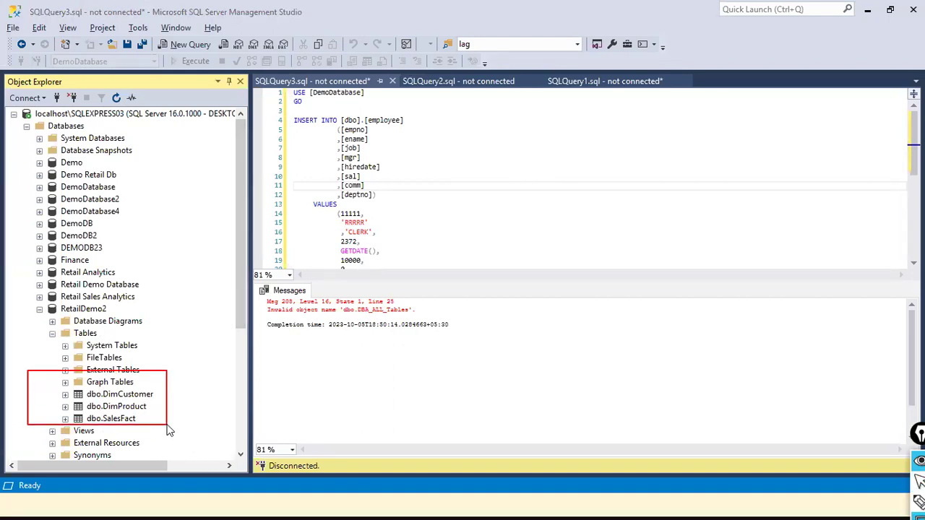
key("Escape")
key("alt+Tab")
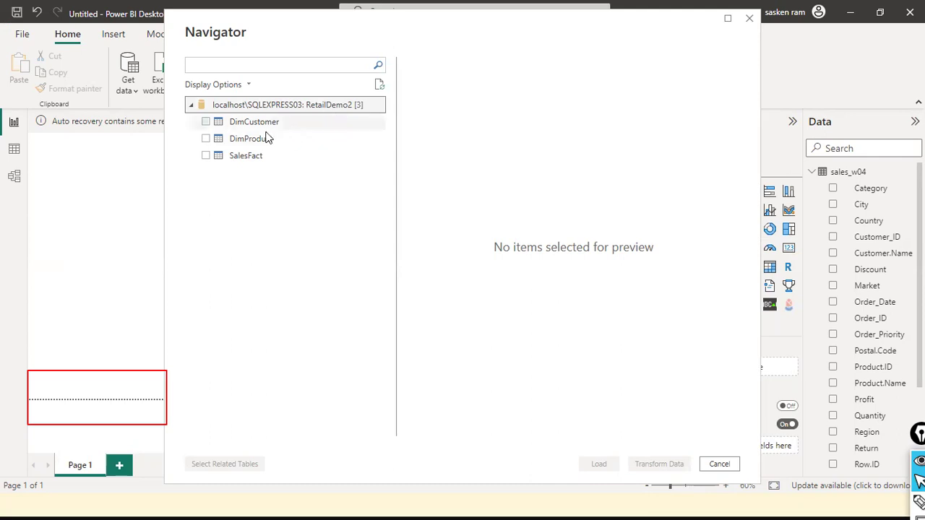
Select and load the DimProduct table, then apply the pending query changes
left_click(206, 139)
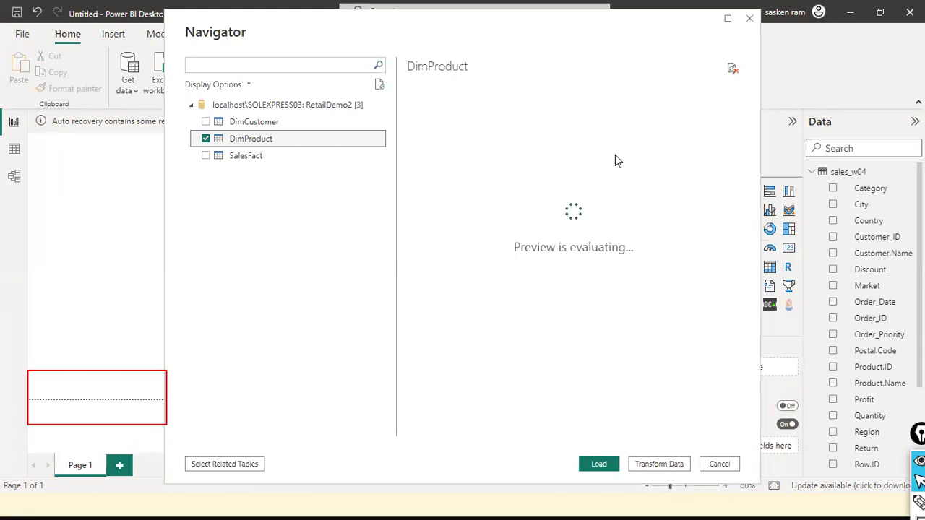
left_click(599, 465)
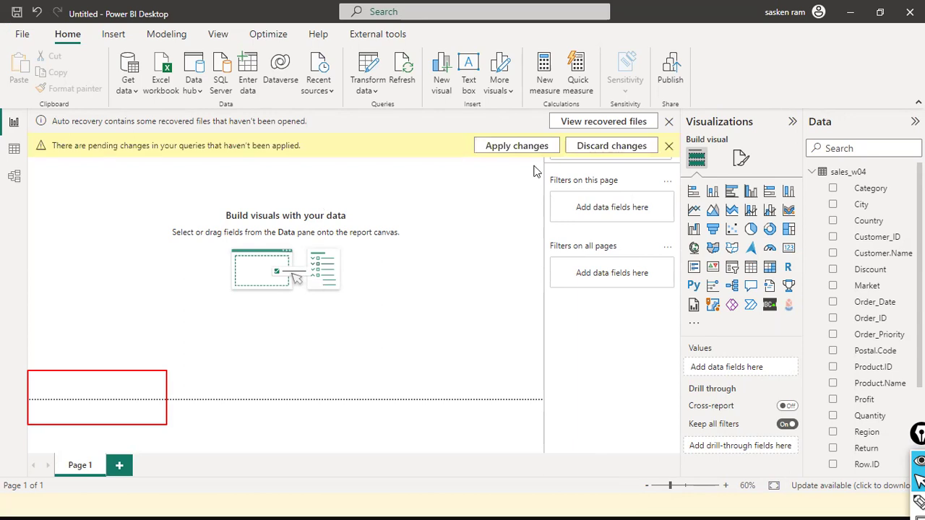
left_click(518, 148)
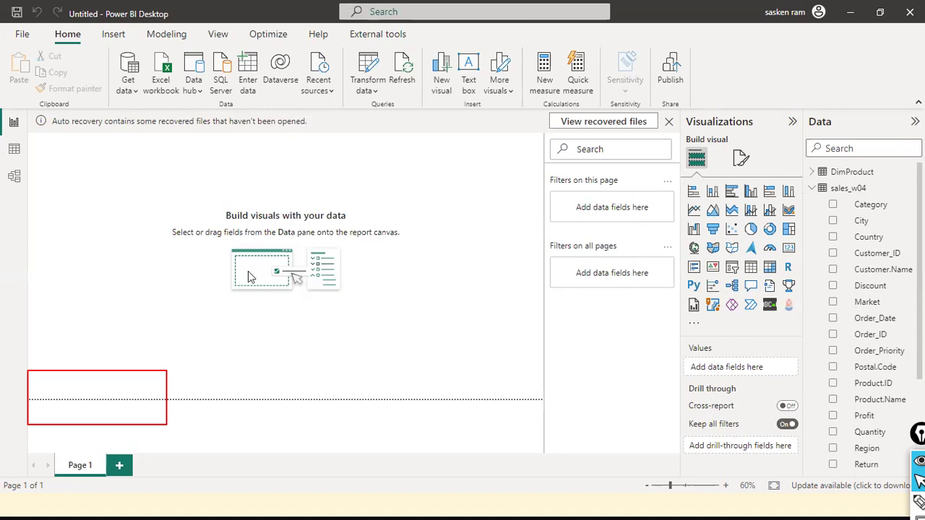
Display the DimProduct table's rows in Data view, collapsing sales_w04 and expanding DimProduct in the field list
left_click(15, 156)
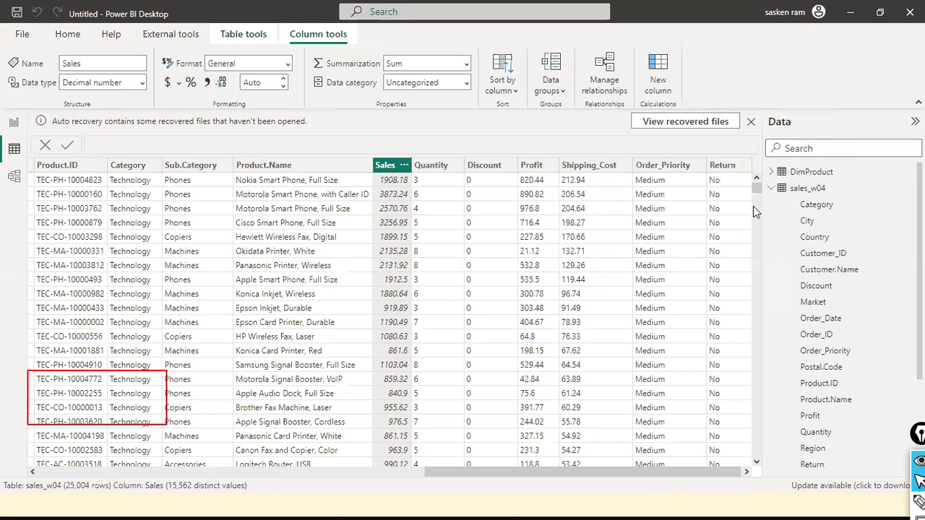
left_click(771, 188)
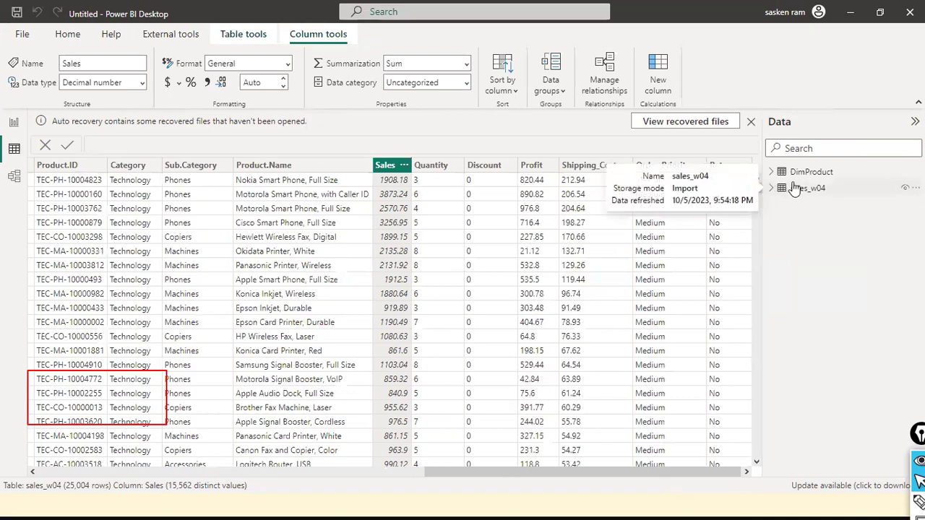
left_click(798, 175)
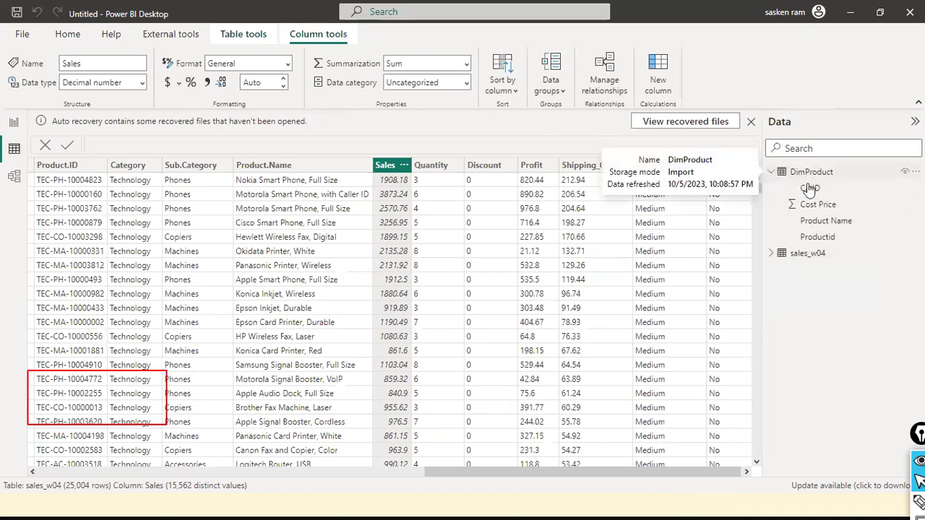
left_click(813, 174)
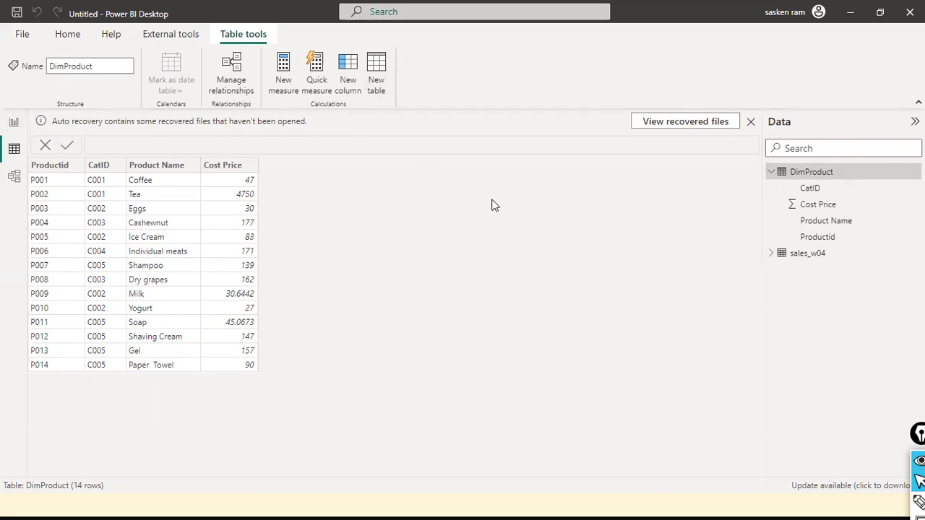
Open a SQL Server connection from Report view and copy the server name localhost\SQLEXPRESS03 from SSMS's Database Engine connection dialog
left_click(13, 122)
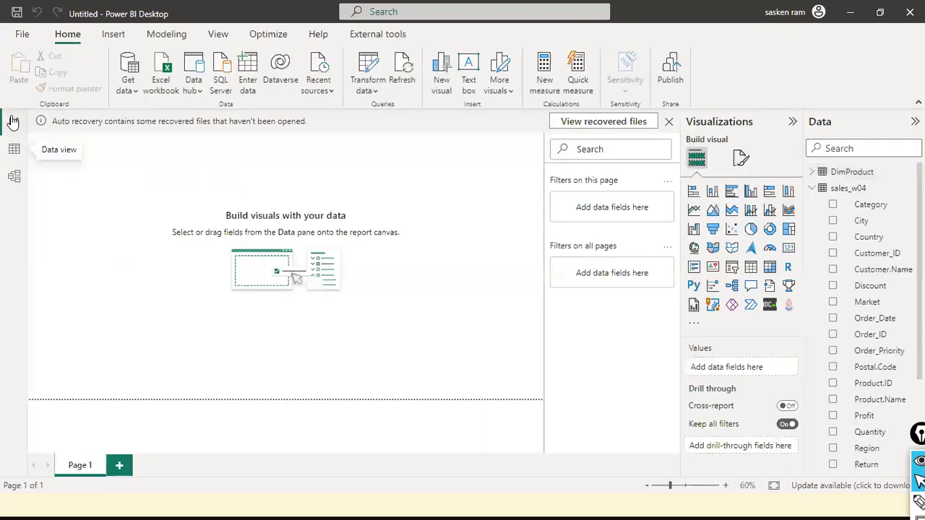
left_click(125, 88)
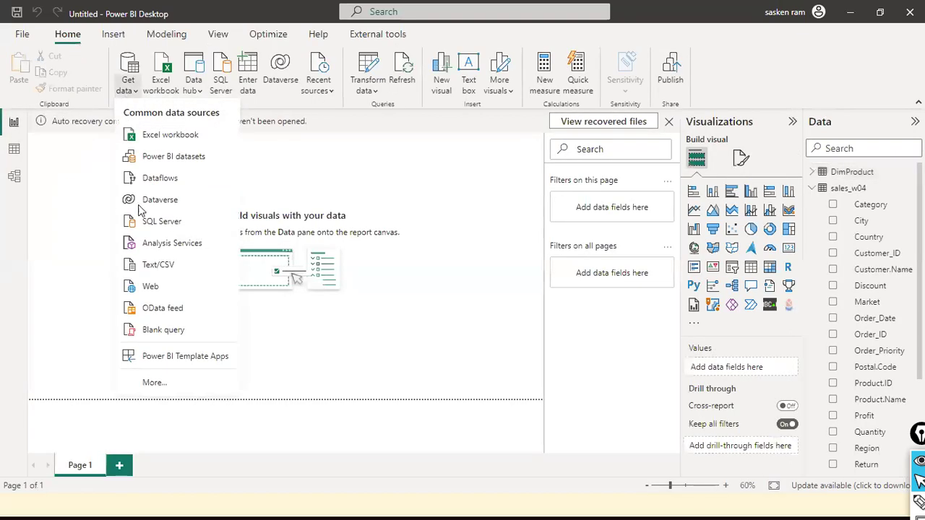
left_click(185, 230)
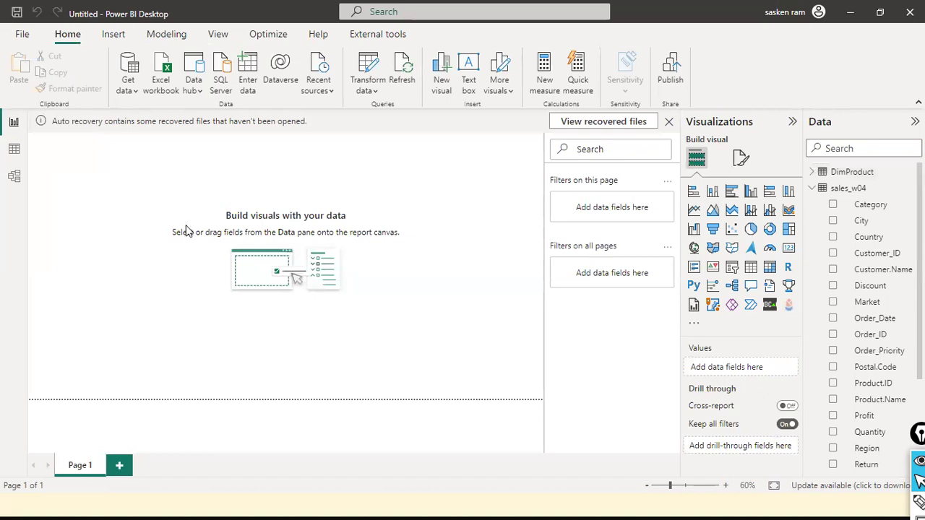
key("alt+Tab")
key("alt+Tab")
key("alt+Tab")
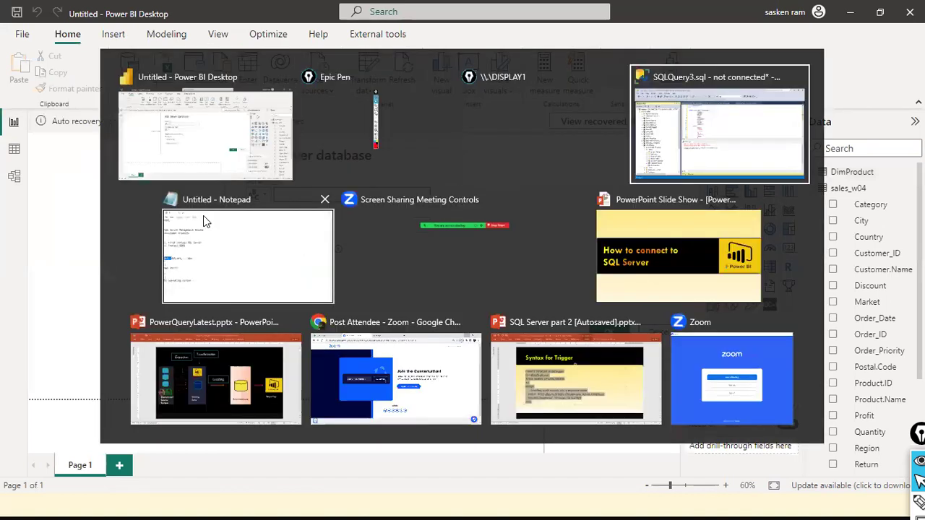
left_click(43, 98)
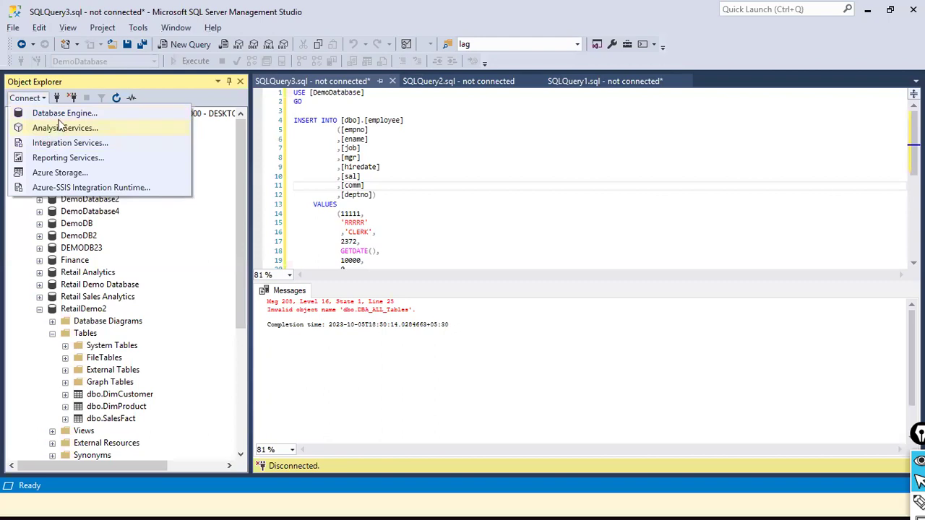
left_click(74, 114)
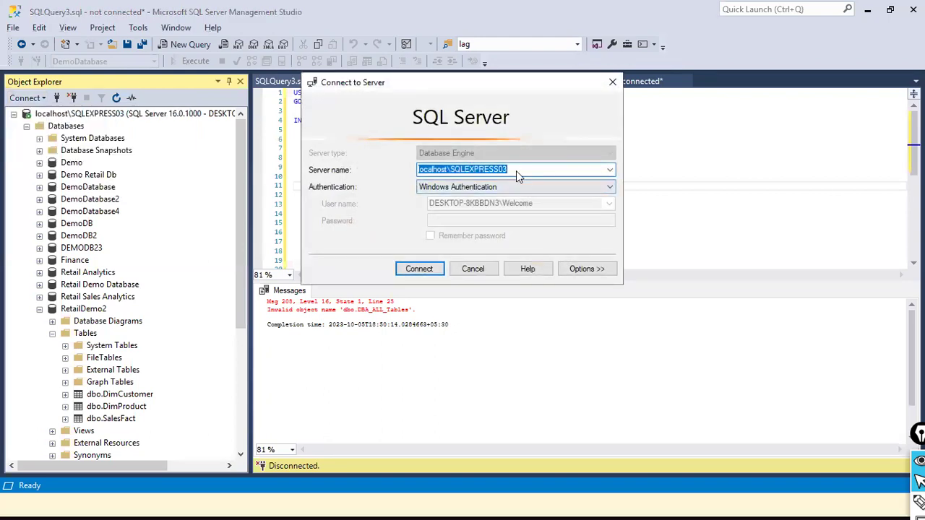
right_click(516, 170)
left_click(550, 215)
key("alt+Tab")
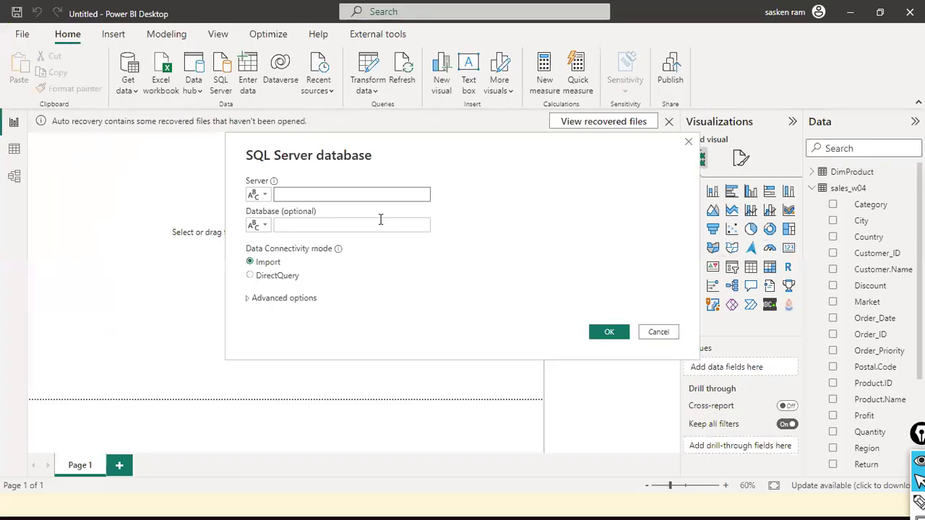
Connect Power BI to the RetailDemo2 database on localhost\SQLEXPRESS03 in Import mode
key("ctrl+v")
left_click(342, 224)
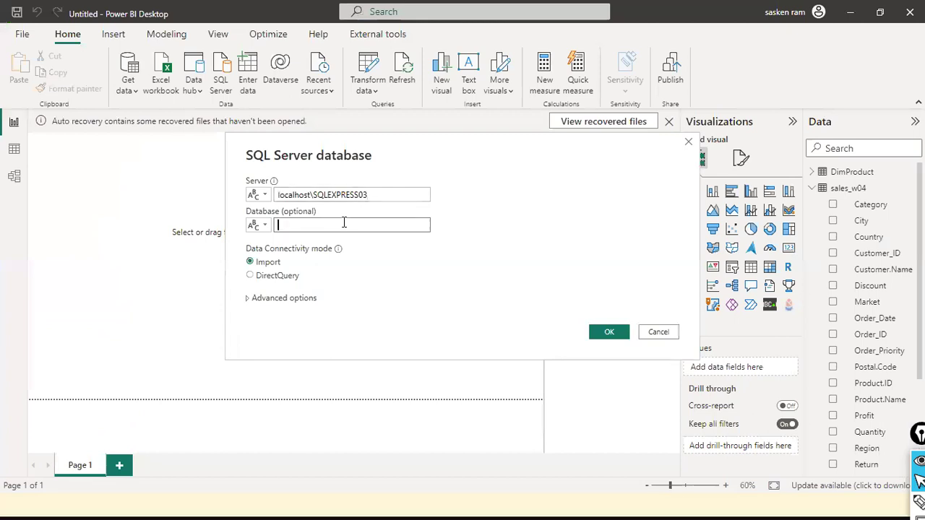
type("RetailDemo2")
left_click(625, 335)
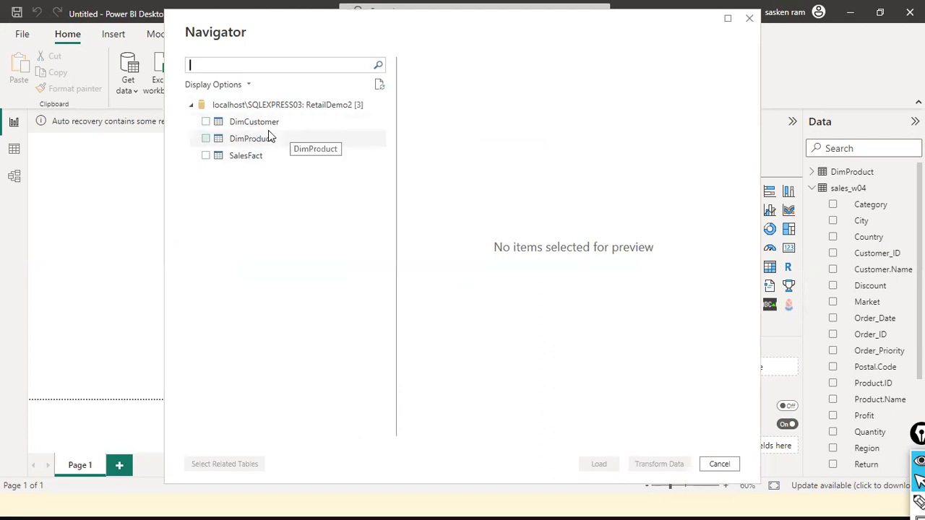
Select and load RetailDemo2's DimCustomer table, then apply the pending query changes
left_click(205, 122)
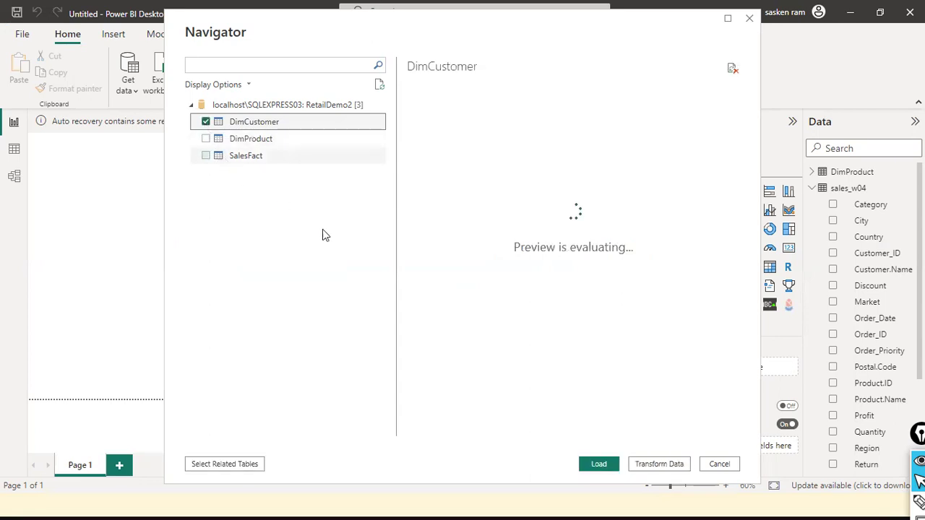
left_click(596, 463)
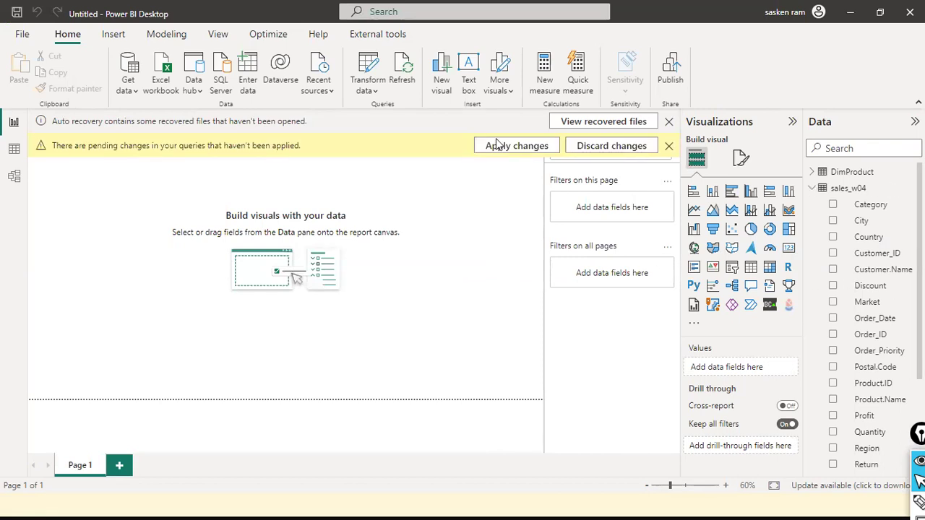
left_click(498, 145)
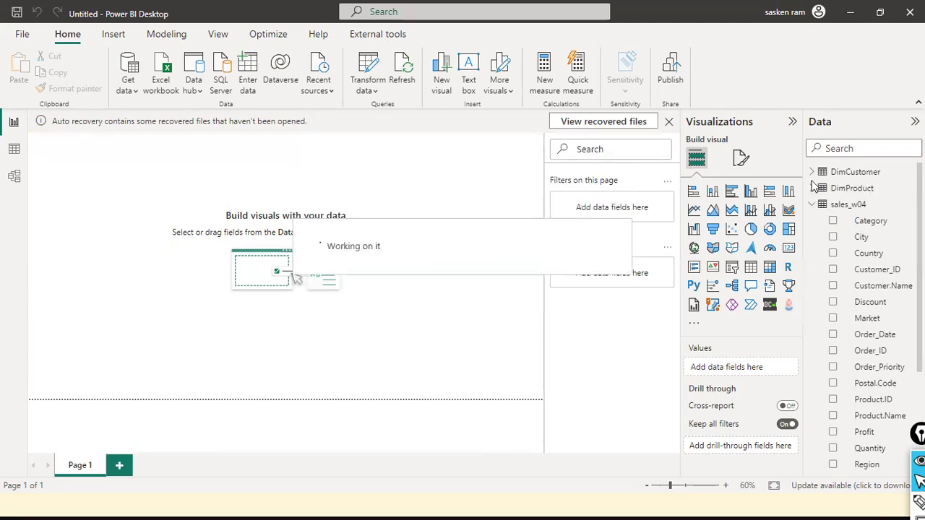
Collapse sales_w04 and expand DimCustomer in the field list, then view the rows of DimCustomer and sales_w04 in Data view
left_click(811, 204)
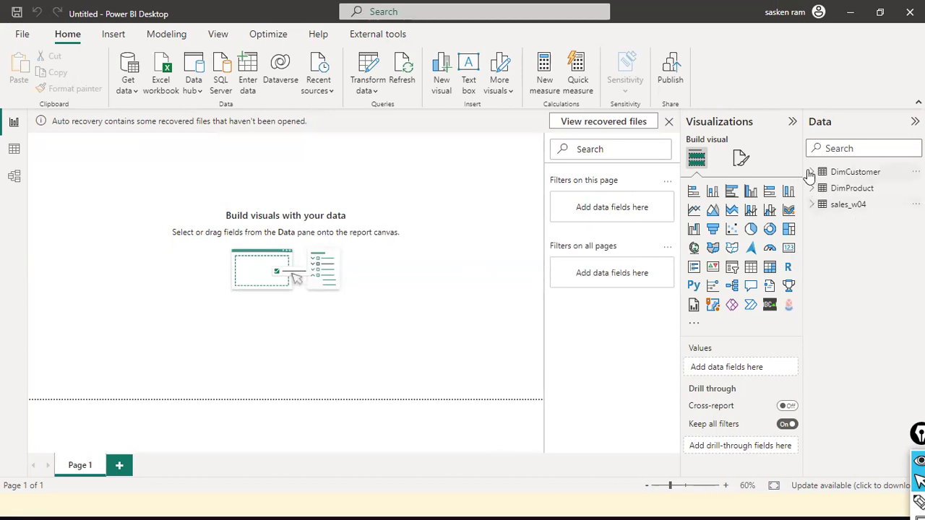
left_click(811, 172)
left_click(14, 149)
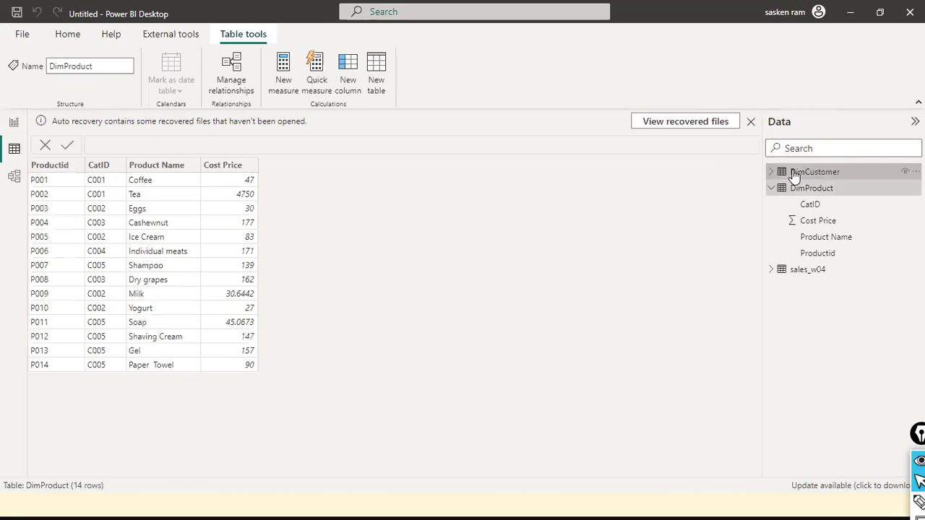
left_click(794, 173)
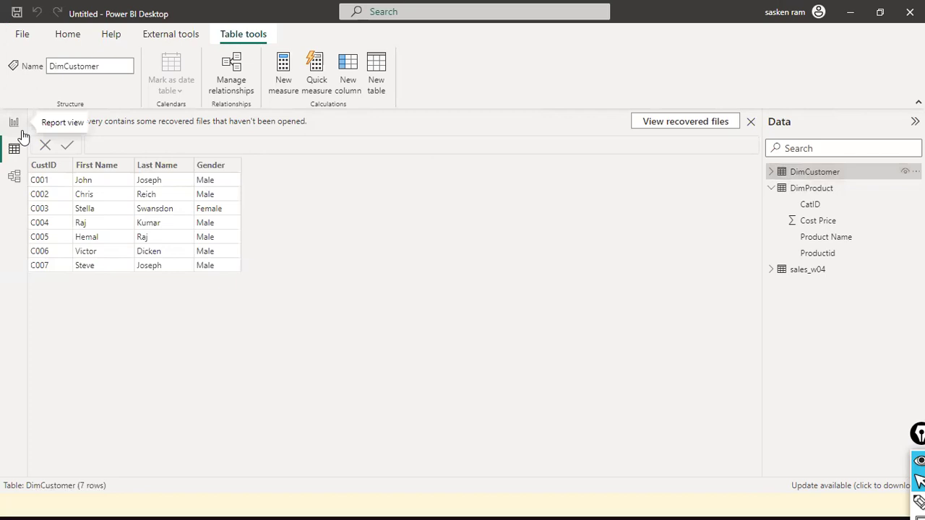
left_click(810, 194)
left_click(814, 173)
left_click(793, 269)
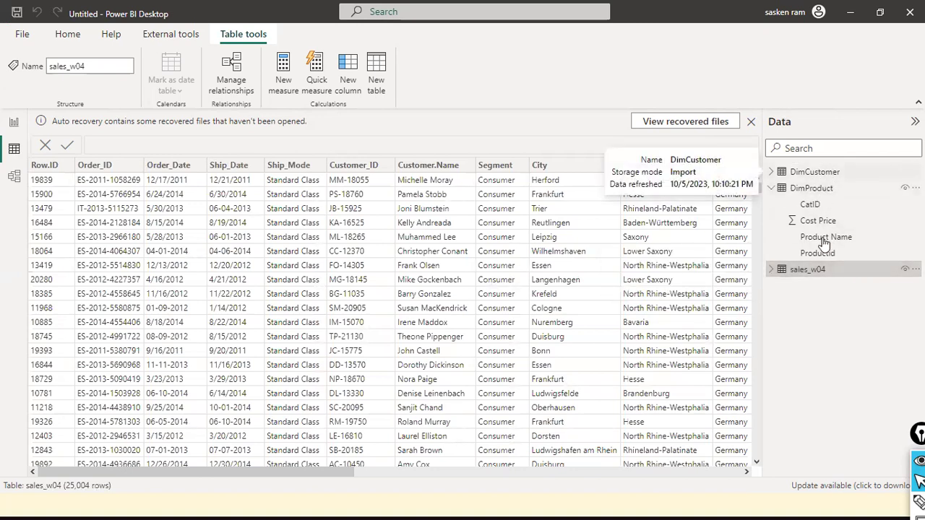
View the sales_w04, DimProduct and DimCustomer table cards in Model view, then return to Report view
left_click(13, 177)
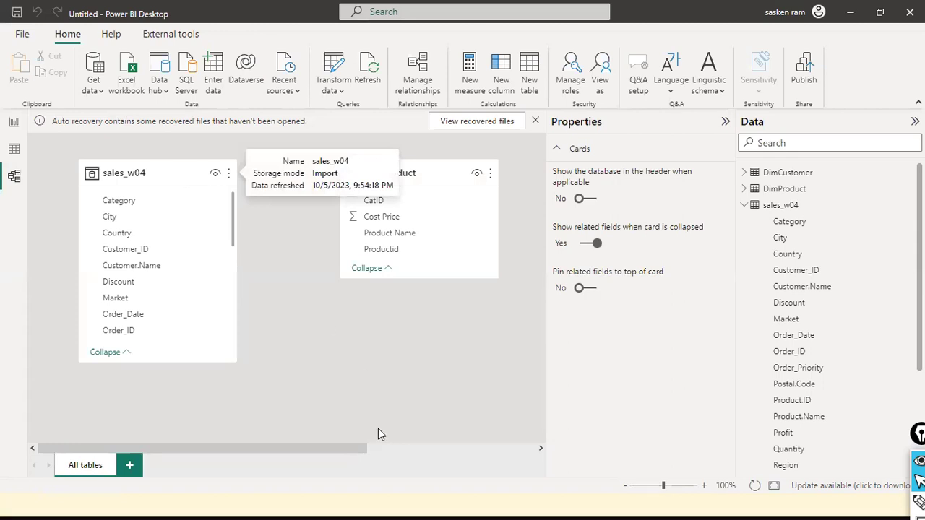
left_click_drag(342, 448, 553, 453)
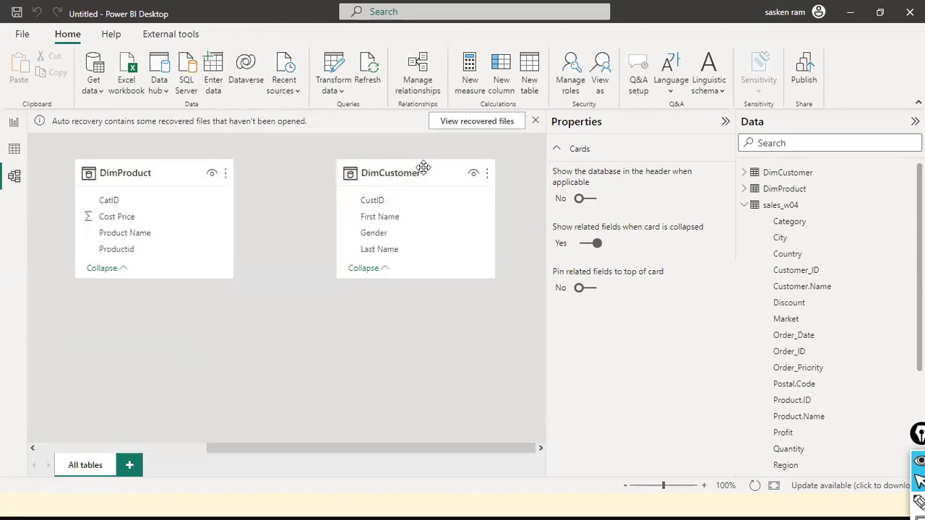
left_click(13, 123)
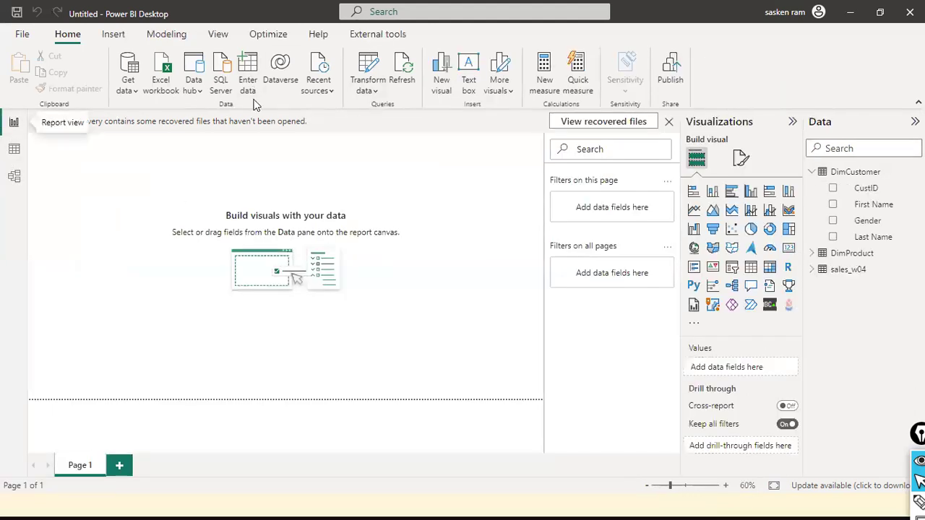
Review the current file's data sources in Data source settings and close the dialog
left_click(372, 94)
left_click(396, 133)
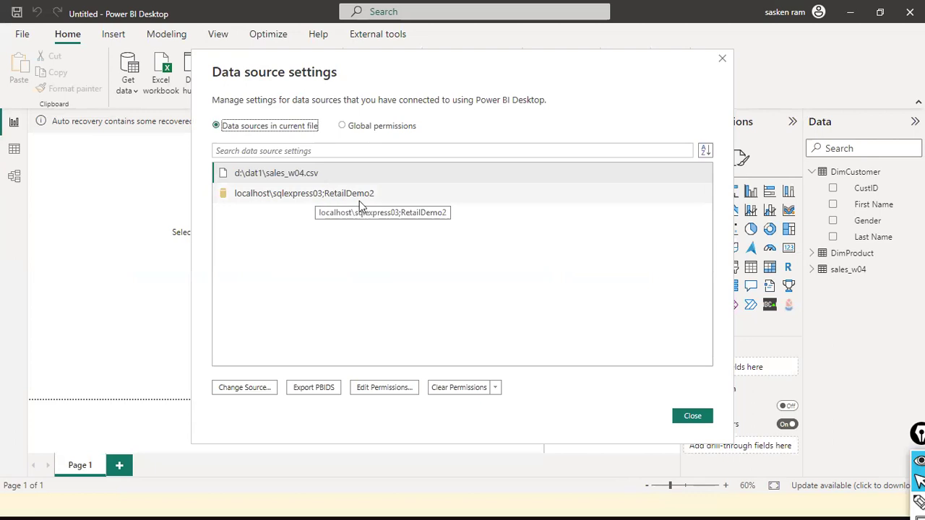
left_click(679, 416)
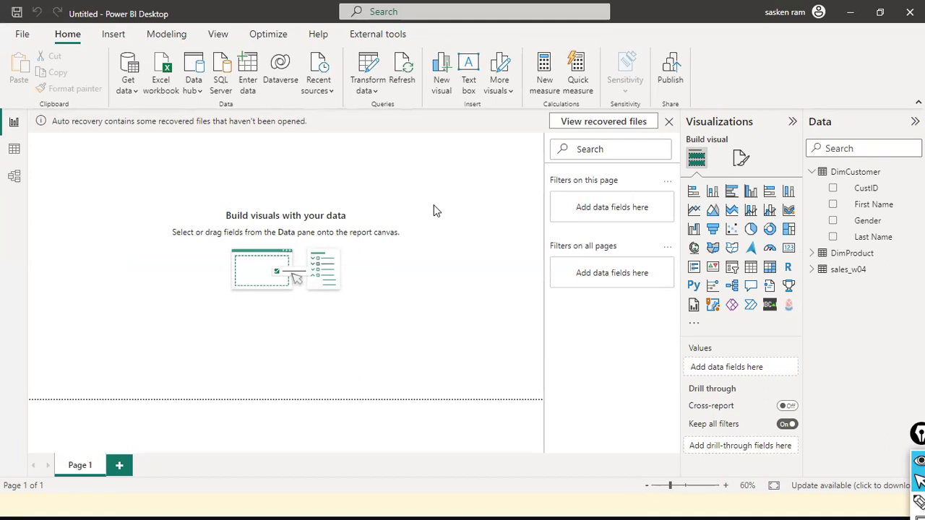
Collapse DimCustomer's fields, check the sales_w04 and DimCustomer tables in Data view, and return to Report view
left_click(820, 177)
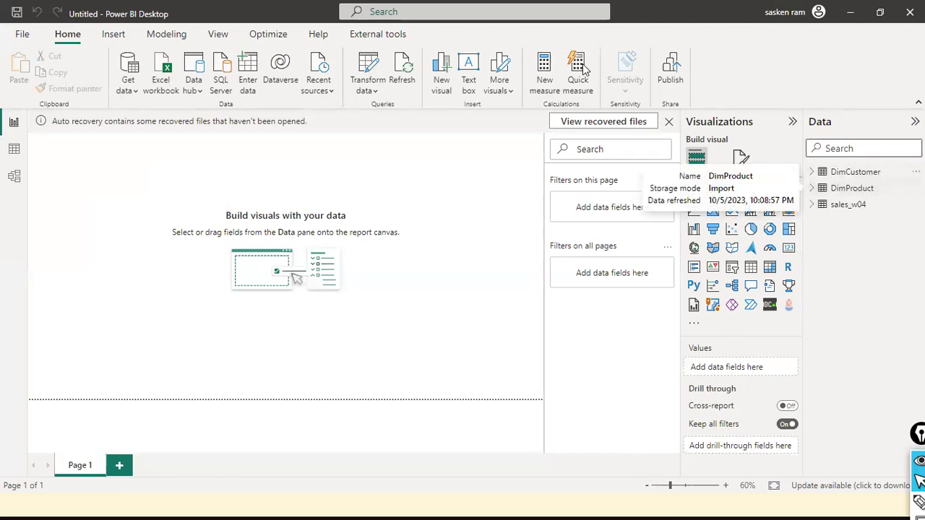
left_click(14, 148)
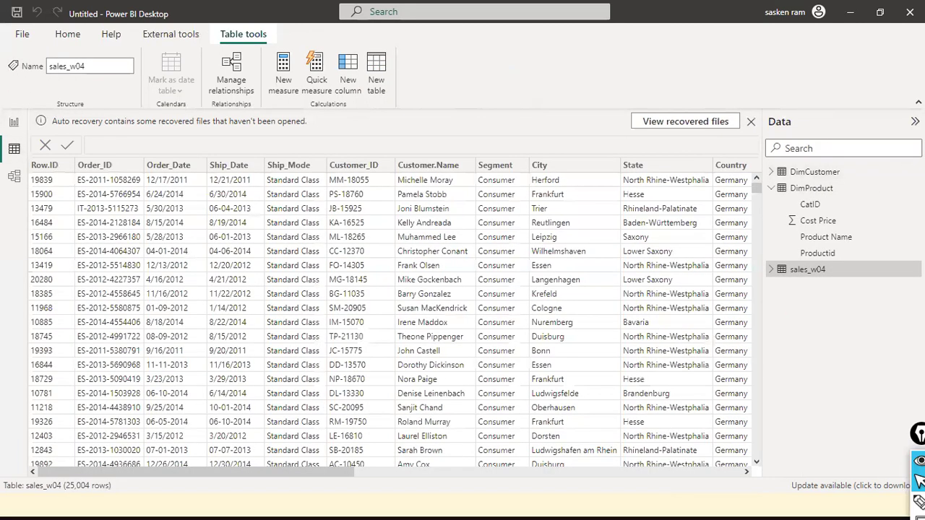
left_click(814, 172)
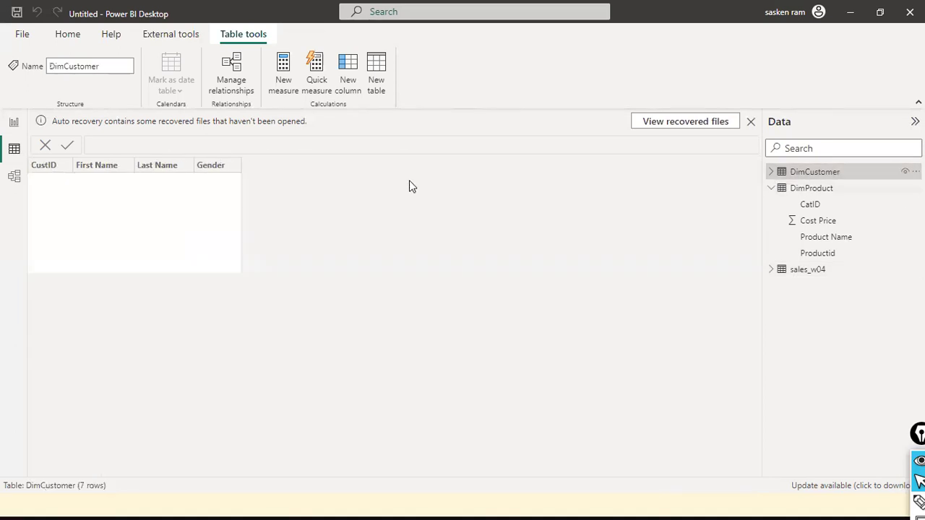
left_click(14, 123)
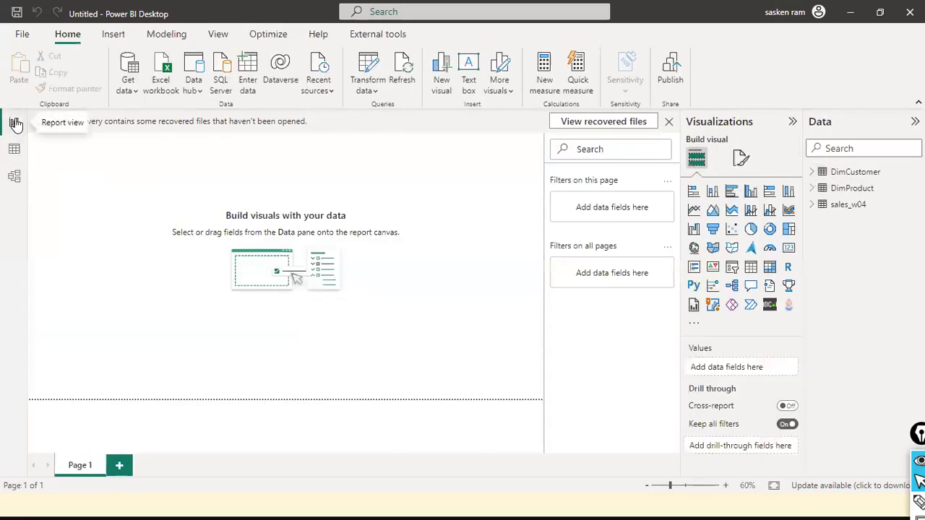
Start another SQL Server connection, copying the server name from SSMS's connection dialog and returning to Power BI
left_click(126, 88)
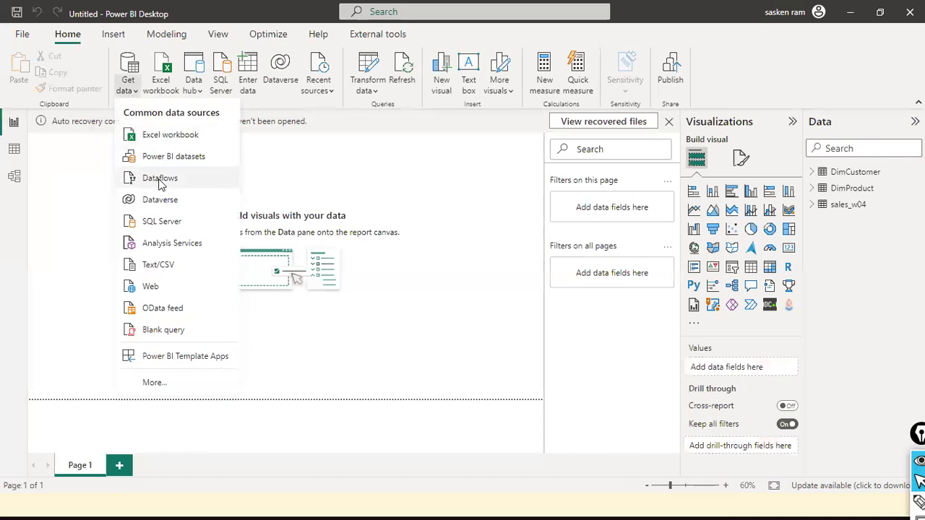
left_click(144, 221)
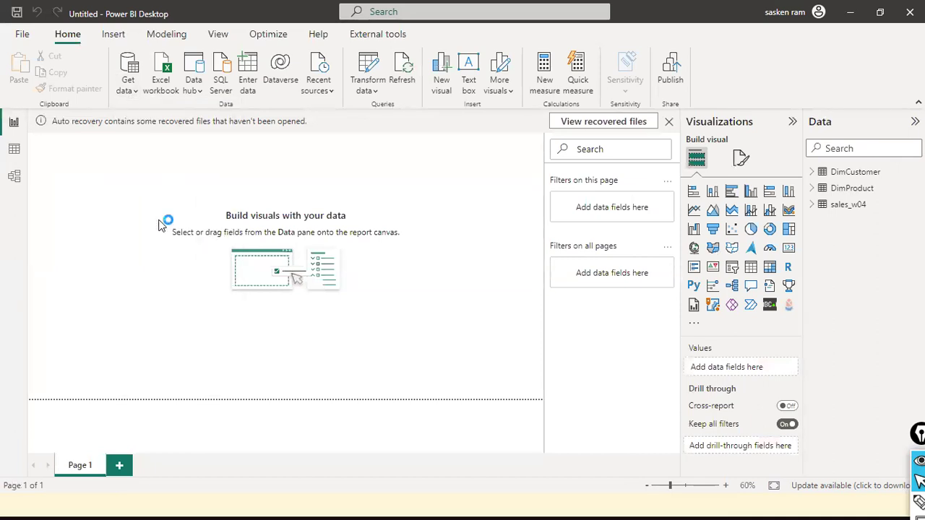
key("alt+Tab")
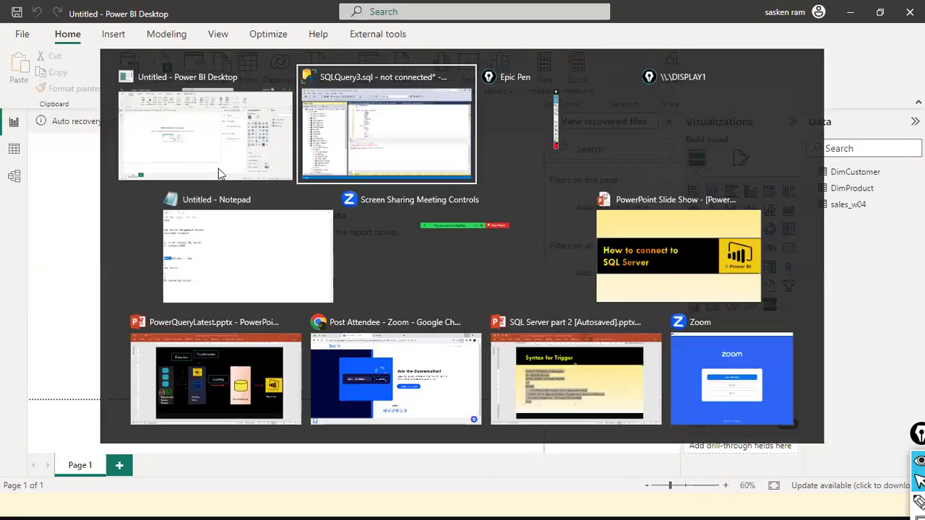
right_click(498, 168)
left_click(549, 209)
key("alt+Tab")
Connect to the RetailDemo2 database on localhost\SQLEXPRESS03 using DirectQuery as the data connectivity mode
left_click(339, 193)
key("ctrl+v")
left_click(332, 226)
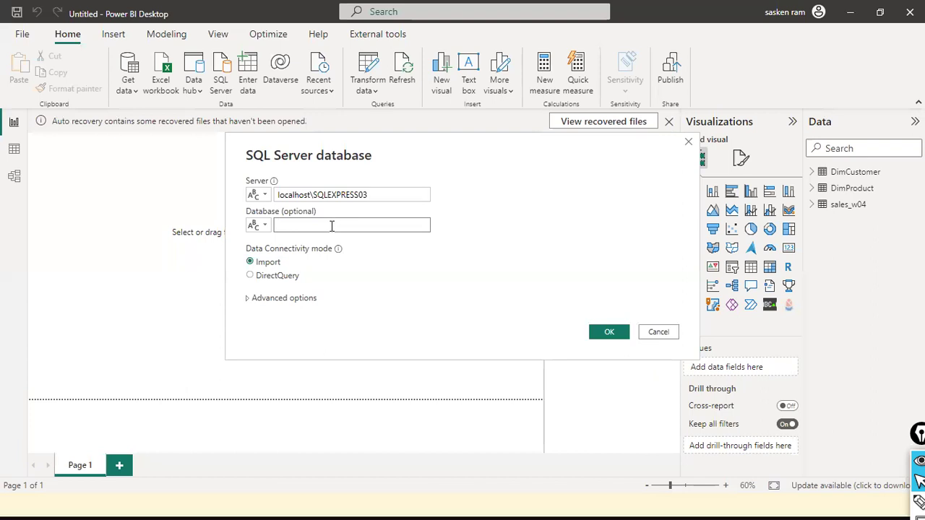
type("RetailDemo2")
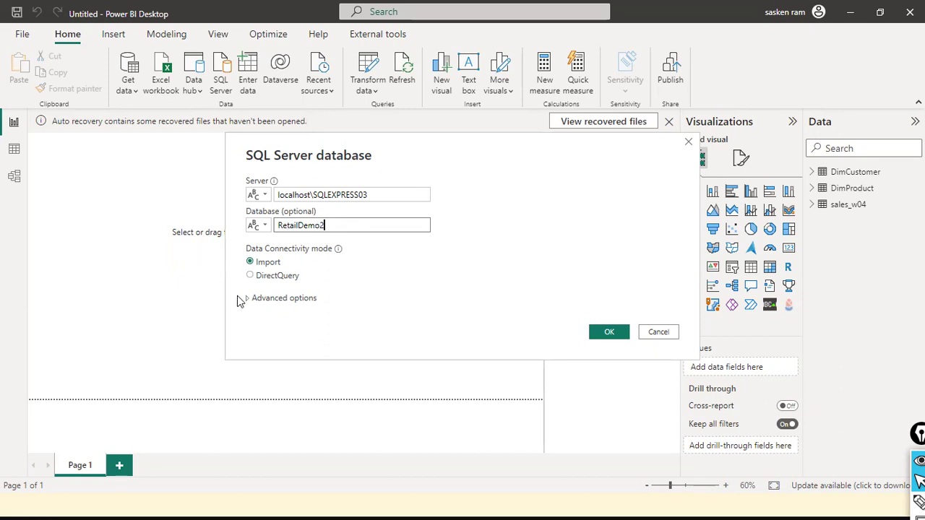
left_click(290, 279)
left_click(602, 333)
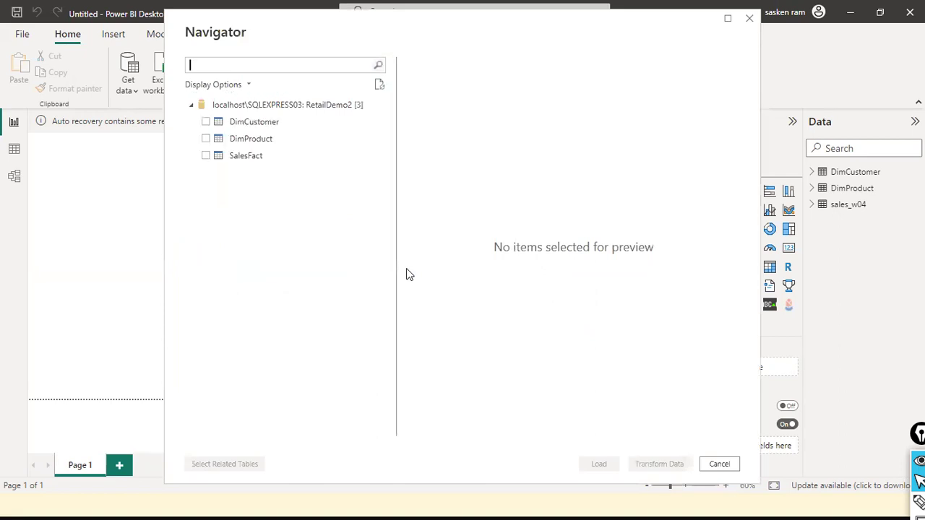
Load the SalesFact table from RetailDemo2, apply the pending query changes and accept the potential security risk
left_click(203, 163)
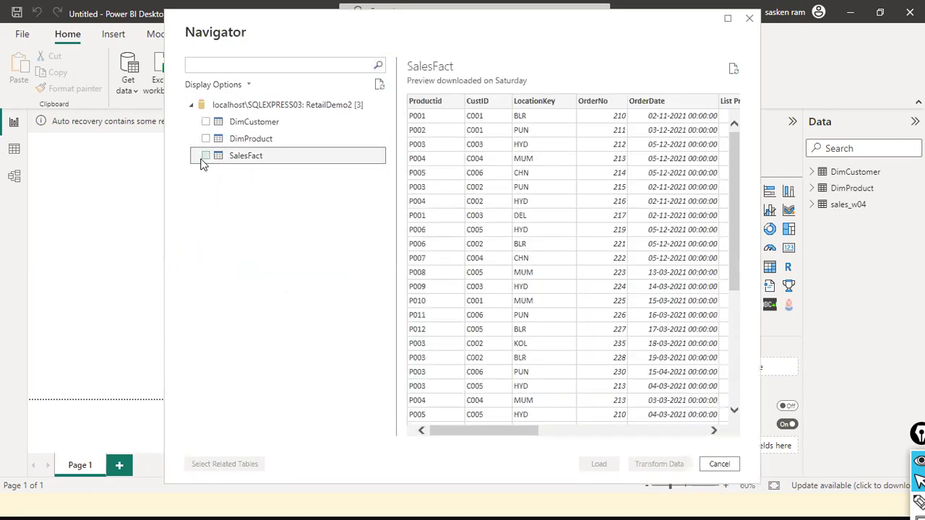
left_click(206, 156)
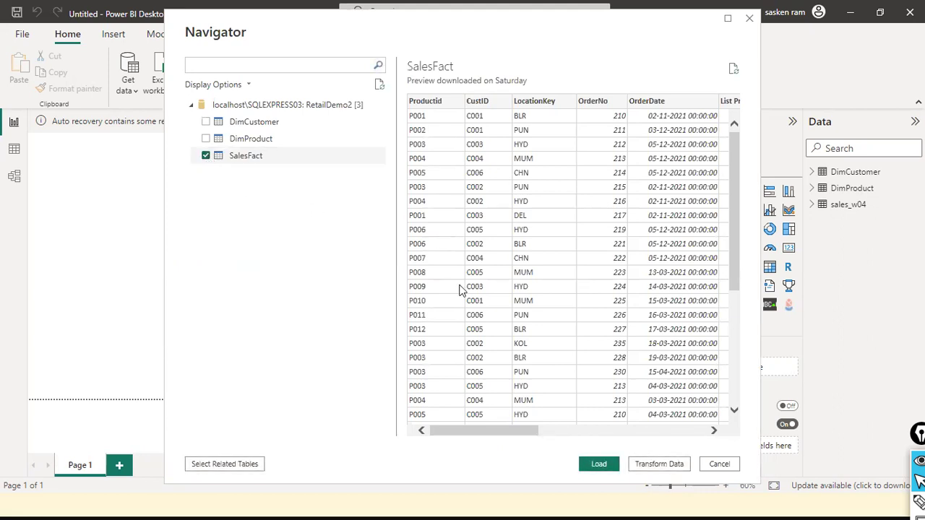
left_click(600, 466)
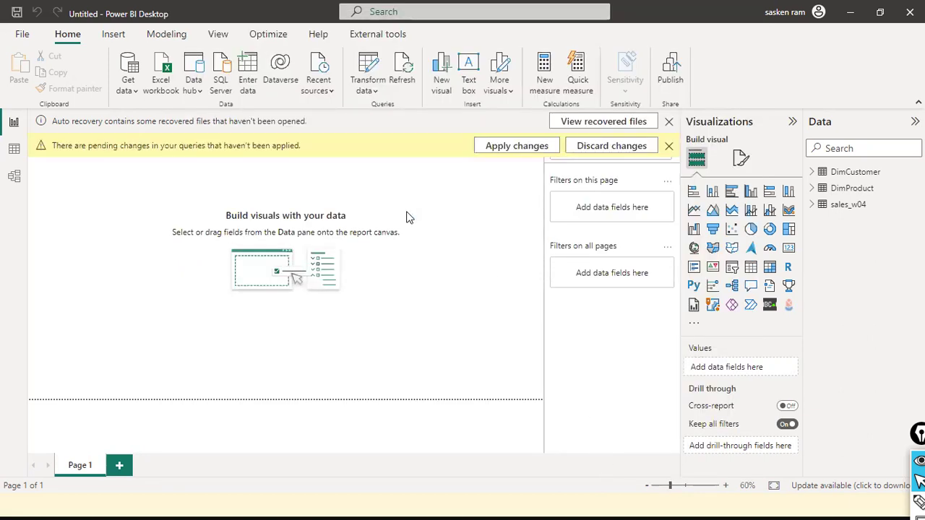
left_click(513, 147)
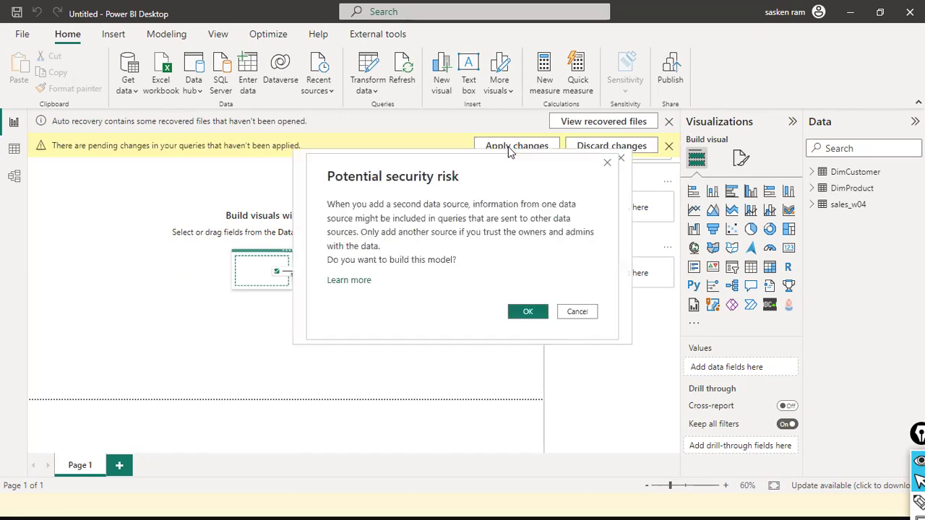
left_click(527, 313)
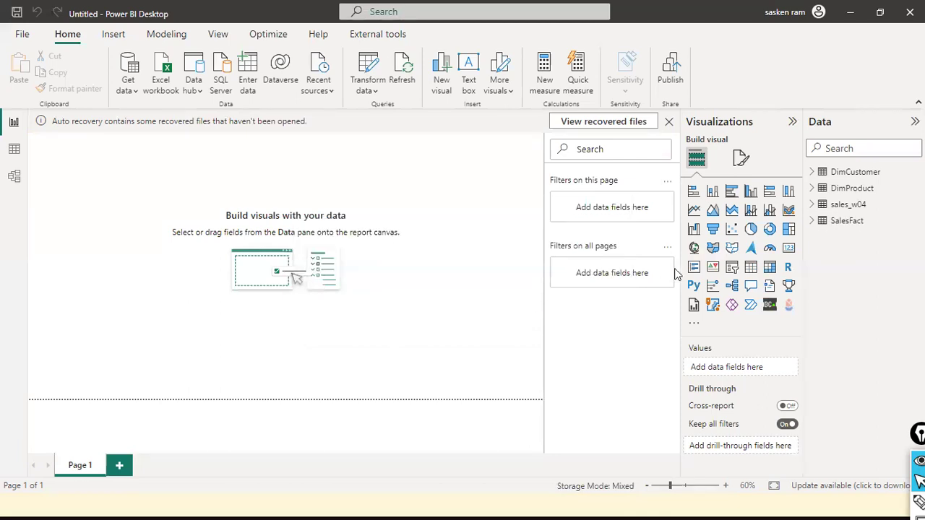
Inspect SalesFact's fields and its table in Data view, then return to Report view
left_click(812, 221)
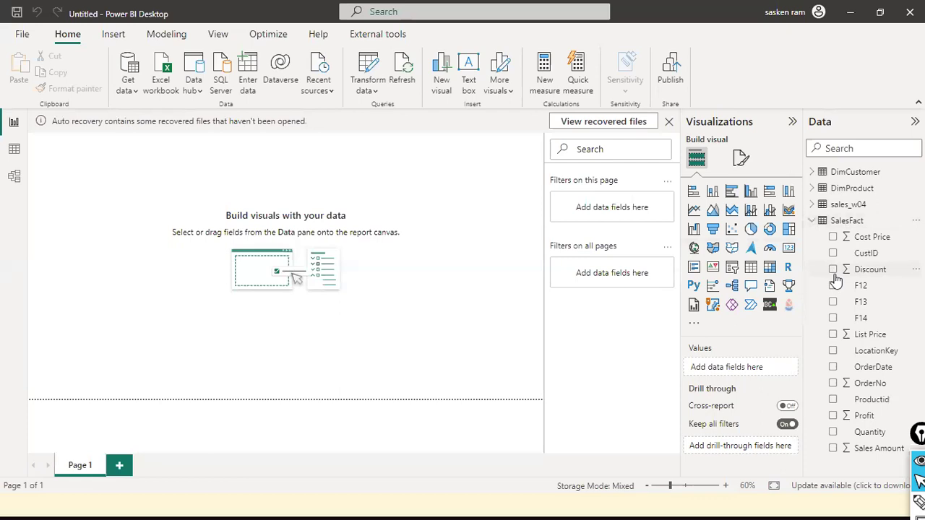
left_click_drag(762, 173, 824, 223)
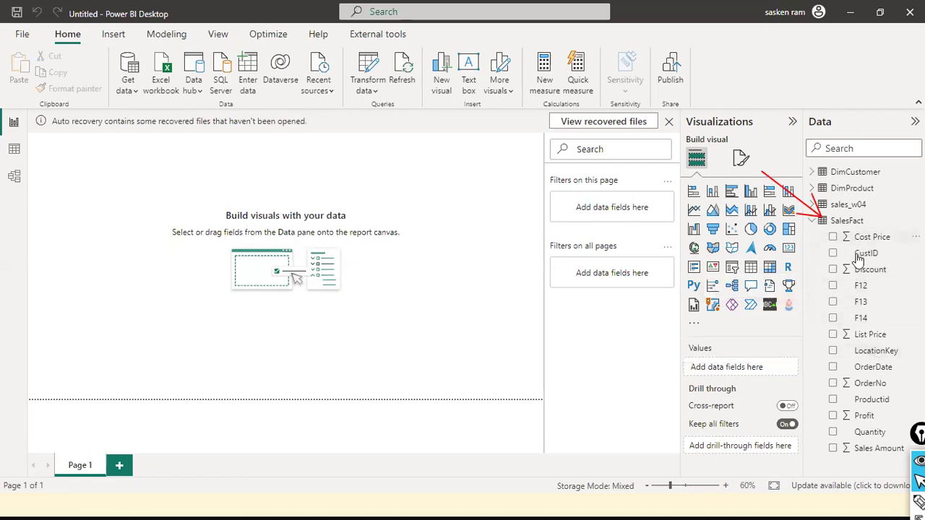
left_click(14, 149)
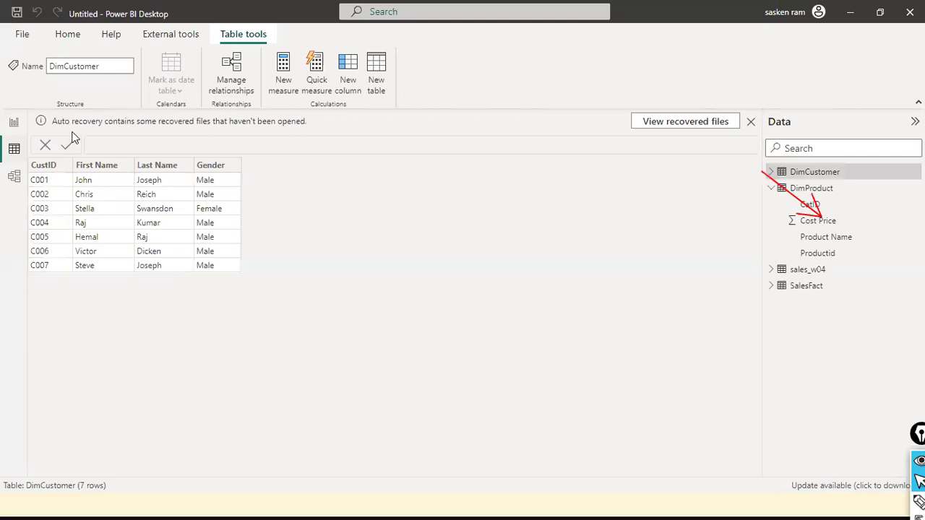
left_click(809, 286)
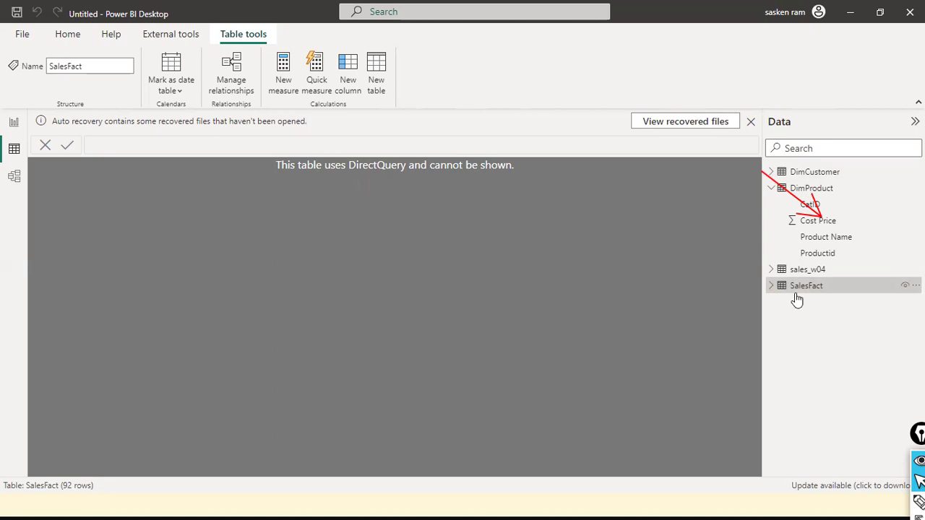
left_click(771, 287)
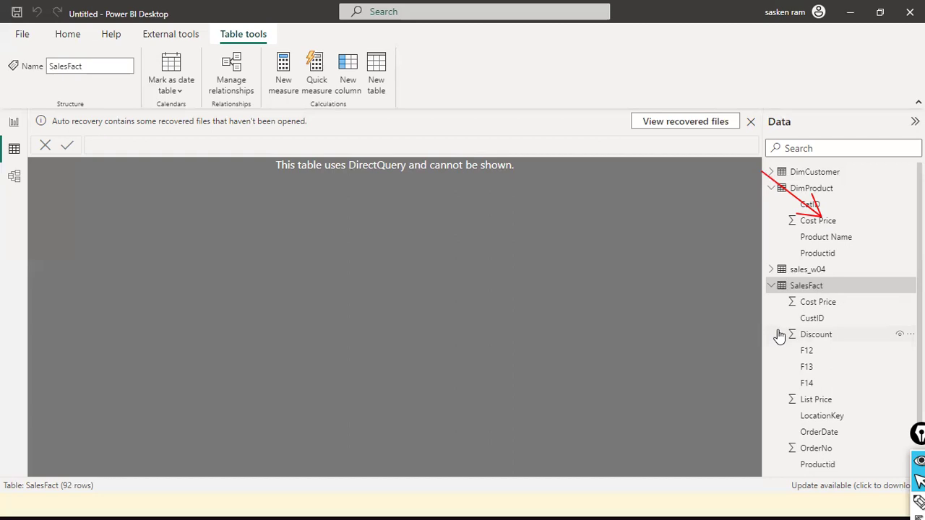
left_click(14, 122)
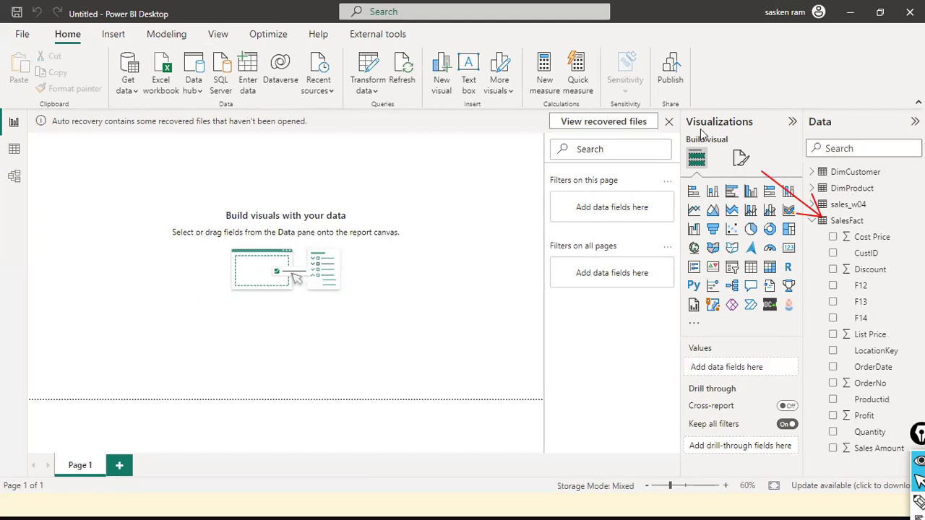
Add a clustered column chart to the report page, widen it, and plot SalesFact's Sales Amount by LocationKey
left_click(751, 191)
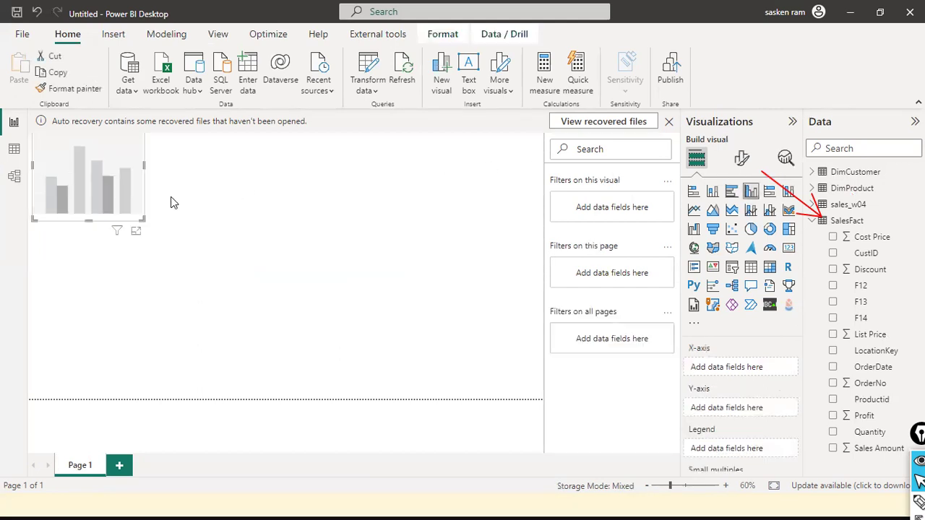
left_click_drag(106, 214, 190, 302)
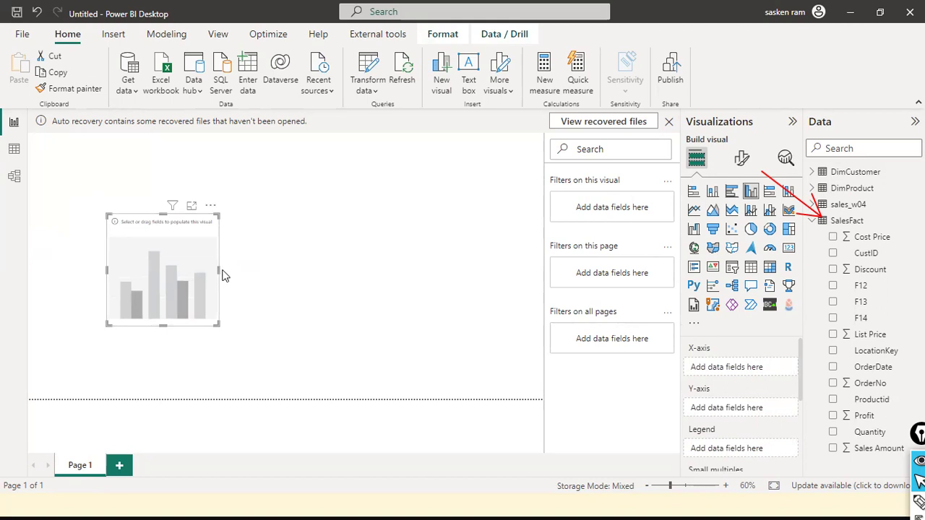
left_click_drag(223, 275, 311, 313)
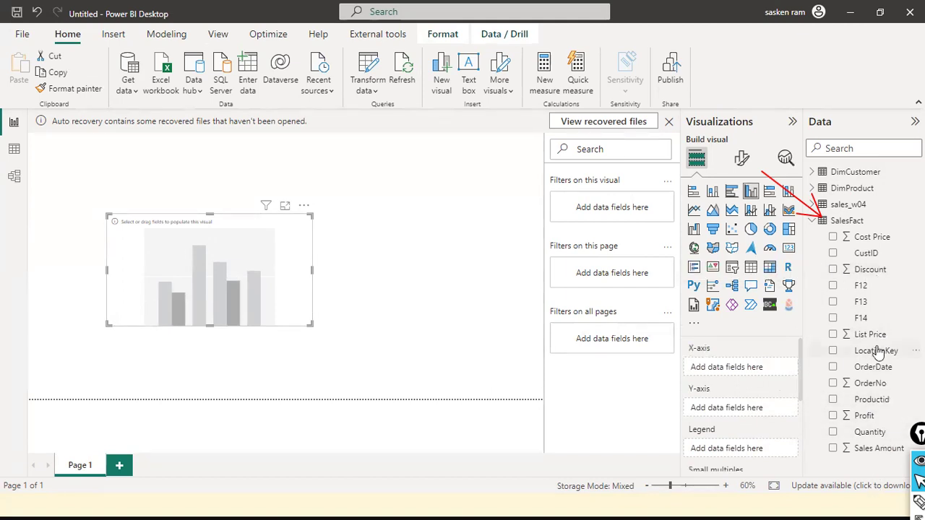
left_click_drag(877, 352, 206, 285)
left_click_drag(879, 448, 264, 282)
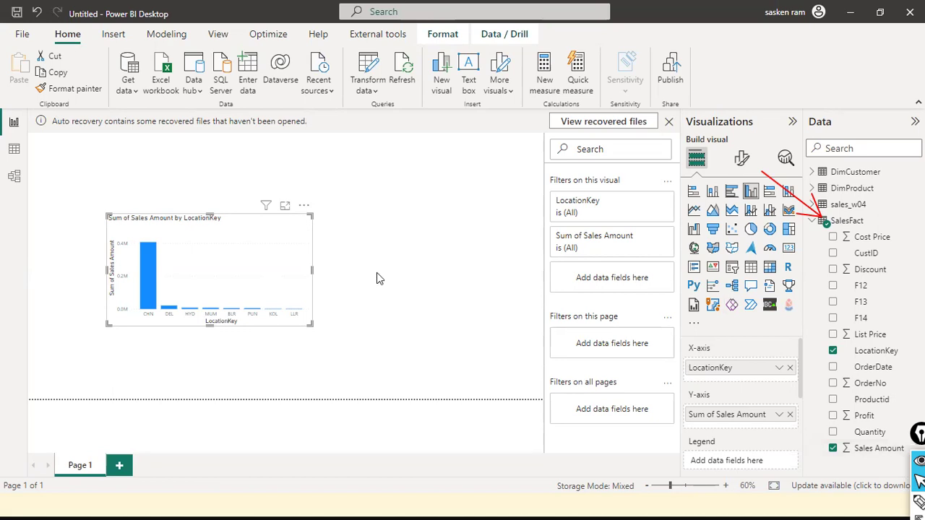
Enlarge the column chart and reposition it so it spans most of the report page's width
left_click_drag(312, 269, 448, 270)
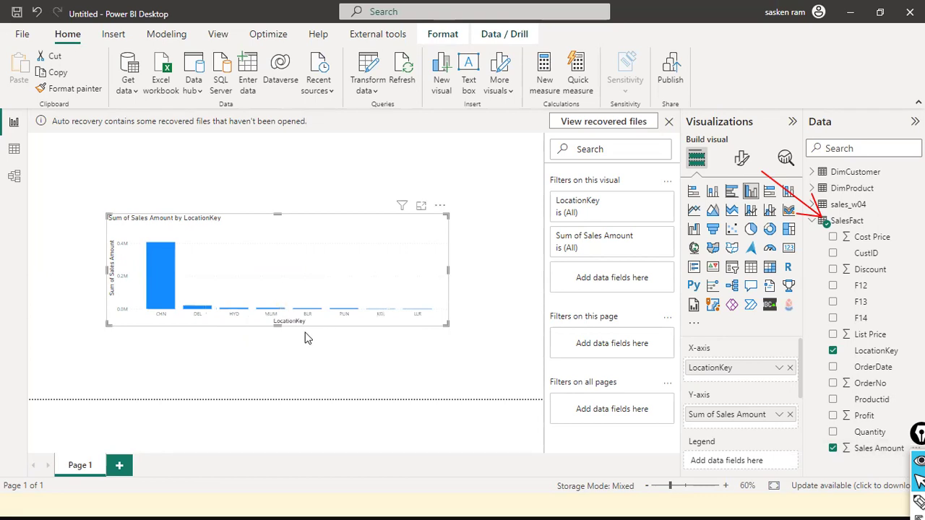
left_click_drag(281, 325, 292, 398)
left_click_drag(315, 320, 281, 281)
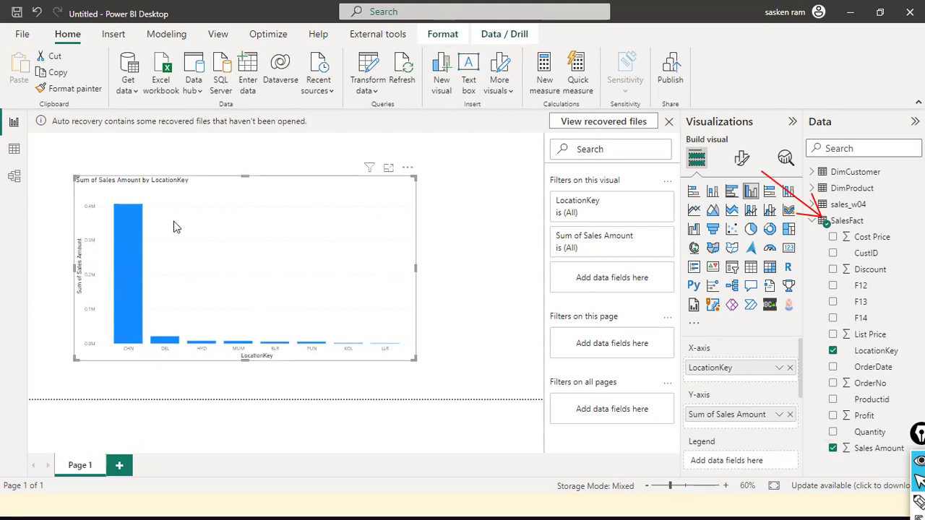
left_click(437, 271)
left_click(416, 271)
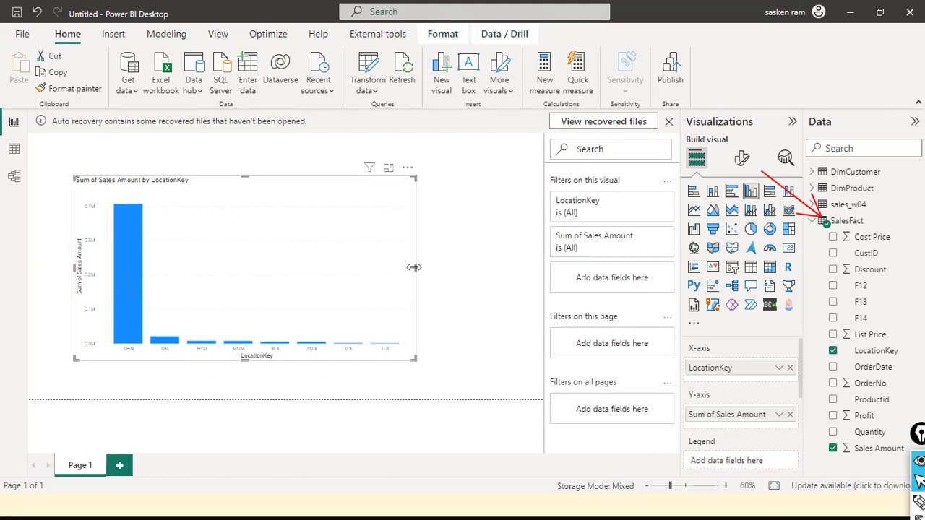
left_click_drag(416, 272, 515, 279)
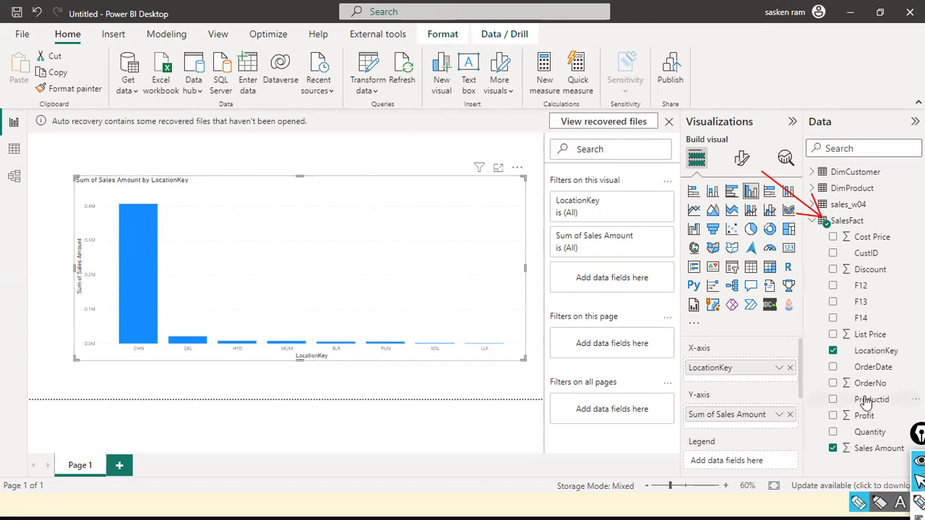
Mark the chart type and LocationKey with arrows pointing to the chart, and add Sales Amount to its Y-axis again
mouse_move(852, 352)
left_mouse_down()
mouse_move(396, 354)
mouse_move(359, 313)
left_mouse_up()
mouse_move(757, 110)
left_mouse_down()
mouse_move(757, 194)
mouse_move(426, 177)
left_mouse_up()
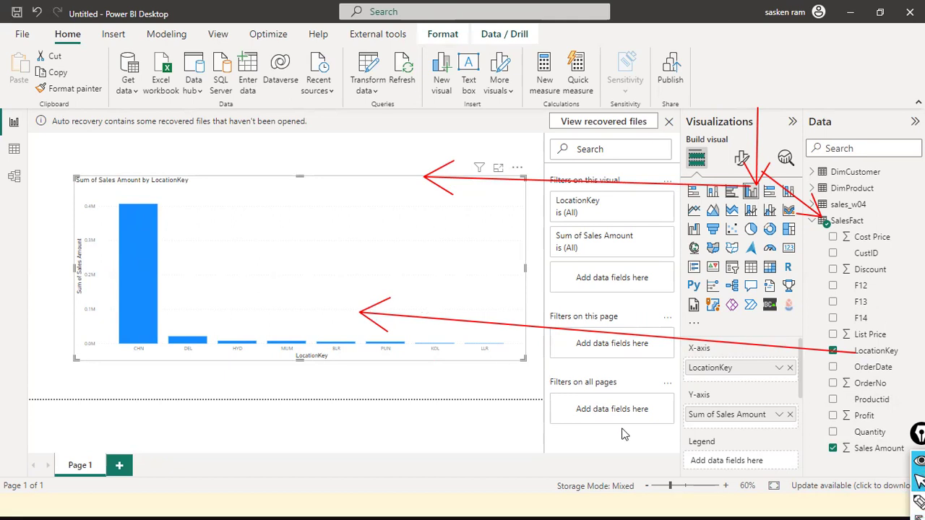
left_click_drag(862, 460, 390, 329)
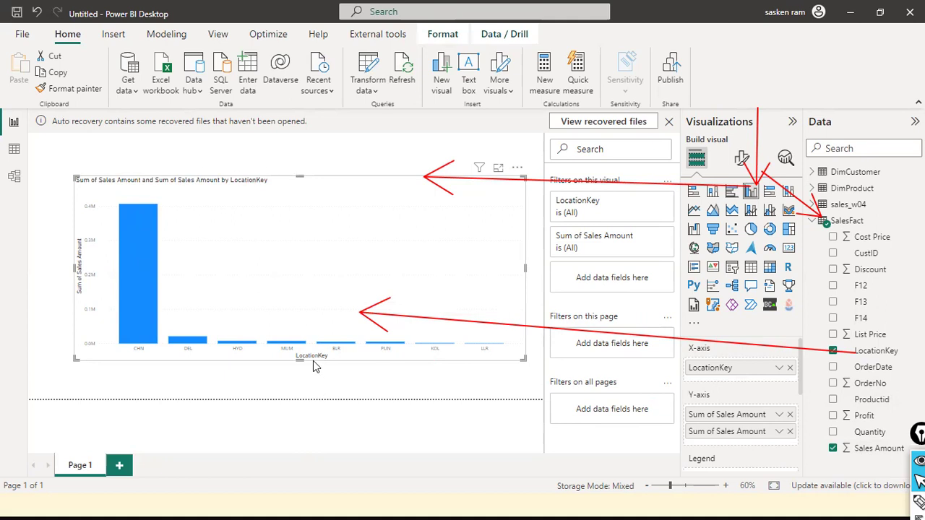
Point arrows at the chart's two axes and its CHN column, and shift the chart slightly
mouse_move(326, 449)
left_mouse_down()
mouse_move(320, 355)
mouse_move(329, 369)
left_mouse_up()
left_click_drag(36, 267, 63, 268)
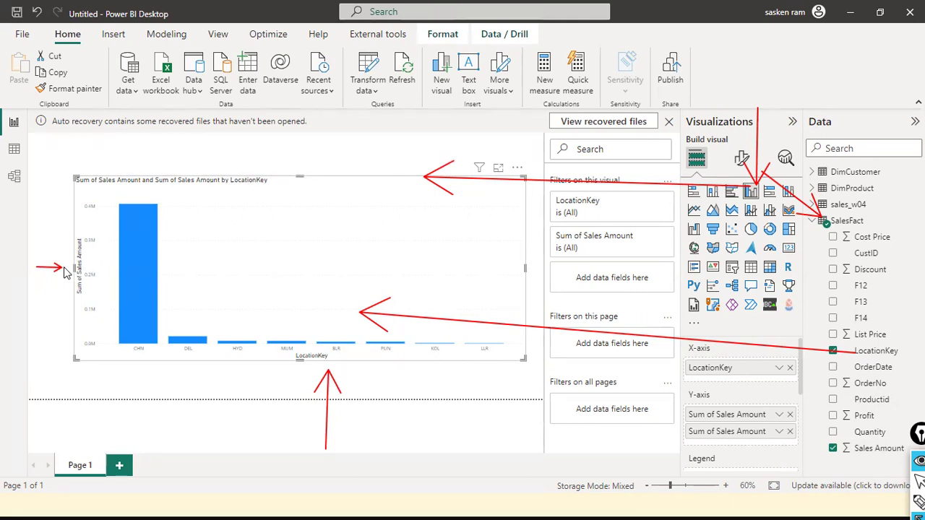
mouse_move(328, 443)
left_mouse_down()
mouse_move(360, 367)
mouse_move(328, 380)
left_mouse_up()
left_click_drag(39, 268, 62, 267)
left_click_drag(110, 408, 131, 361)
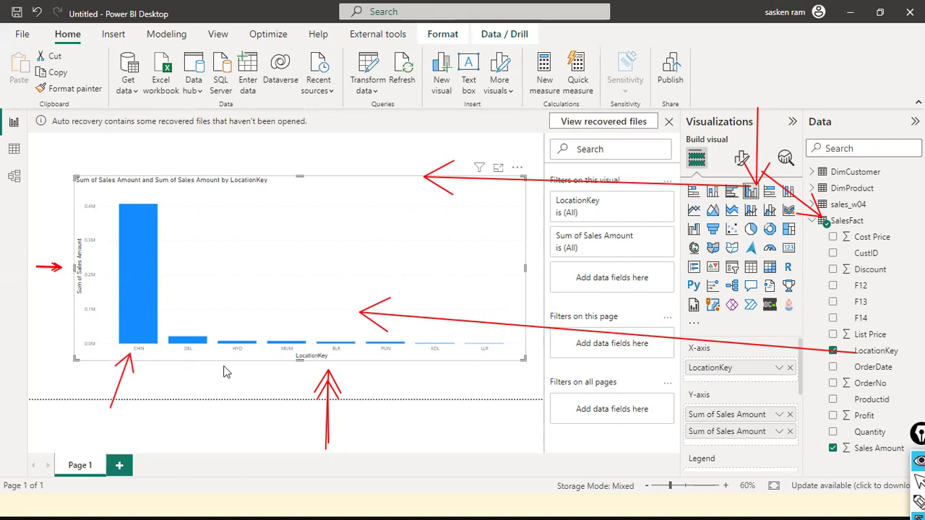
left_click_drag(192, 355, 193, 354)
mouse_move(387, 378)
left_mouse_down()
mouse_move(387, 356)
mouse_move(341, 352)
mouse_move(340, 340)
left_mouse_up()
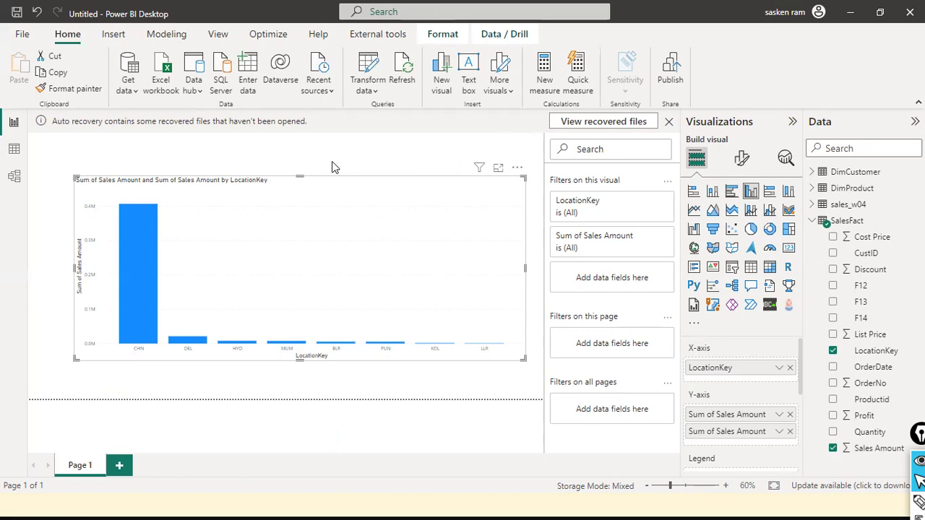
mouse_move(292, 183)
left_mouse_down()
mouse_move(270, 184)
mouse_move(336, 188)
mouse_move(298, 186)
left_mouse_up()
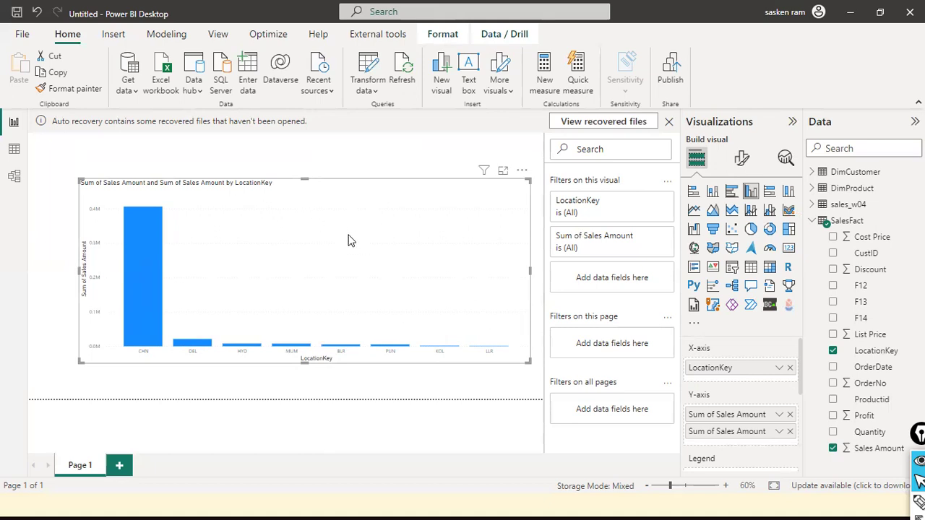
Switch to Notepad and begin a query at the end of the notes with SELECT locationKey,SalesAmount
key("alt+Tab")
key("Tab")
key("Tab")
key("Tab")
key("Tab")
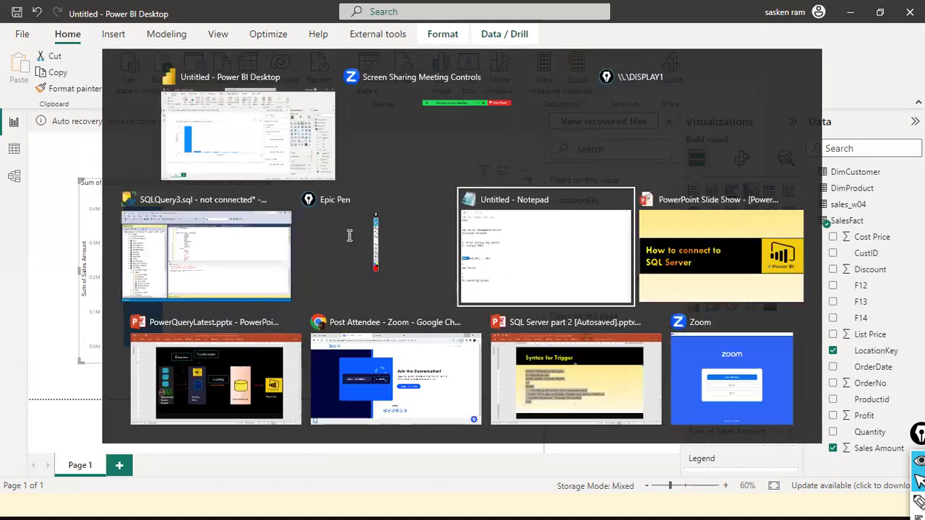
key("ctrl+End")
key("Return")
key("Return")
key("Return")
type("SELECT locationKey,SalesAmu")
right_click(307, 188)
key("Escape")
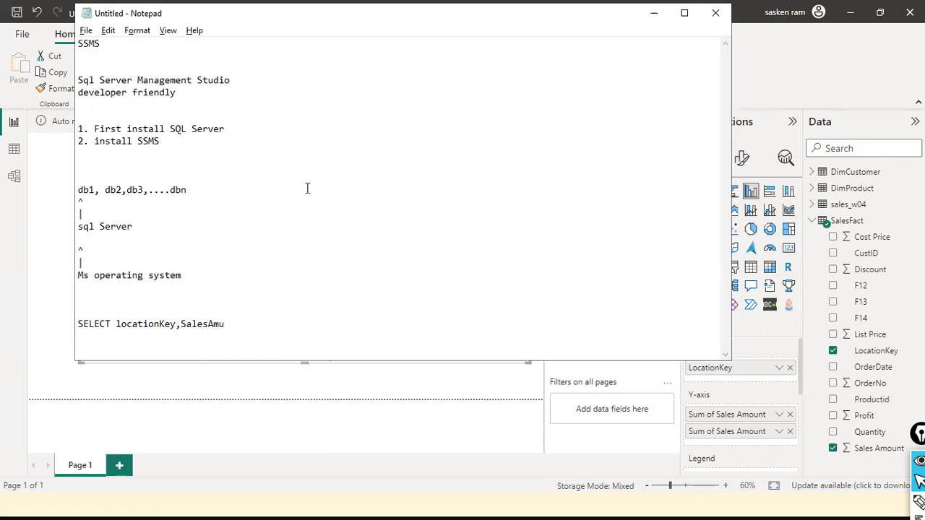
key("BackSpace")
type("ount")
Wrap SalesAmount in SUM() and complete the query line with FROM salesfact
right_click(305, 227)
key("Escape")
right_click(306, 227)
key("Escape")
key("Left")
key("Left")
key("Left")
key("Left")
key("Left")
key("Left")
key("Left")
key("Left")
key("Left")
key("Left")
key("Left")
type("SUM(")
key("End")
type(") FROM ")
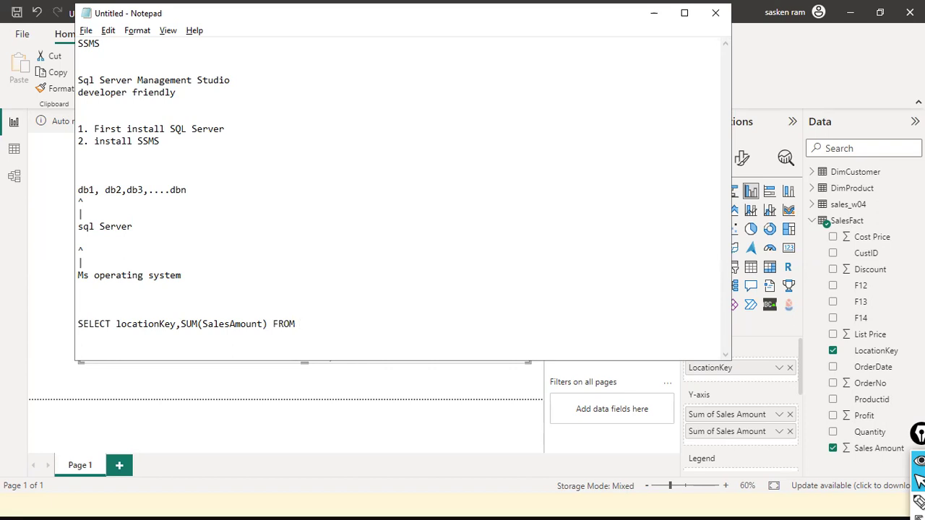
type("salesfact")
key("Return")
key("shift+Down")
key("Up")
key("Up")
Relaunch the Epic Pen annotation tool from the desktop and switch back to the Power BI report
left_click_drag(320, 217, 284, 320)
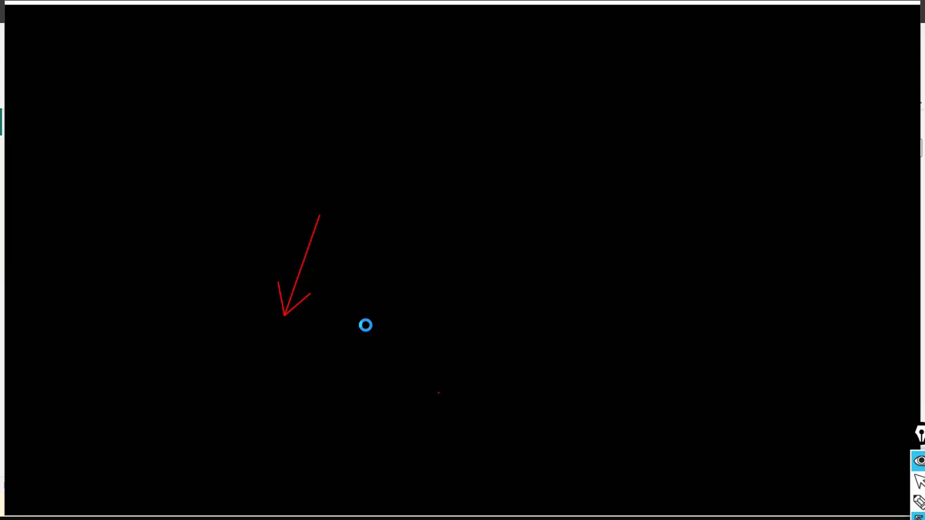
key("Escape")
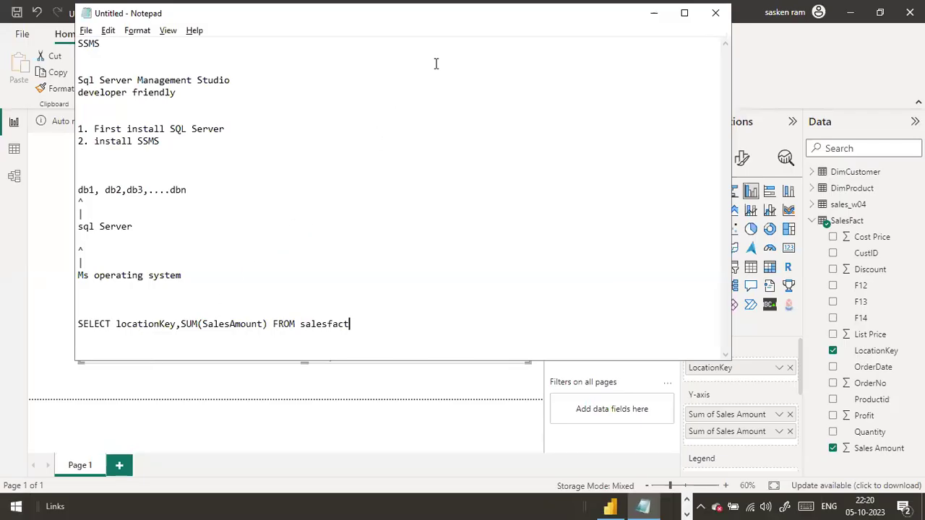
key("ctrl+2")
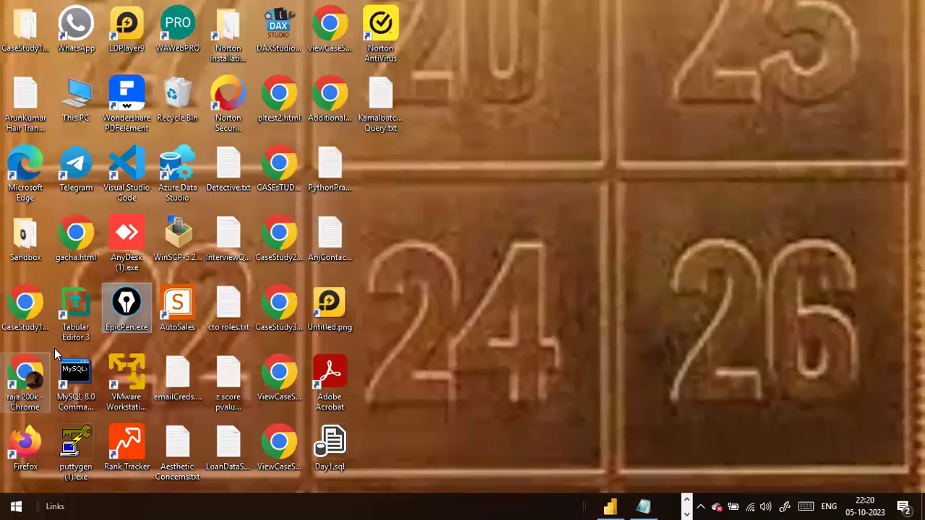
double_click(121, 306)
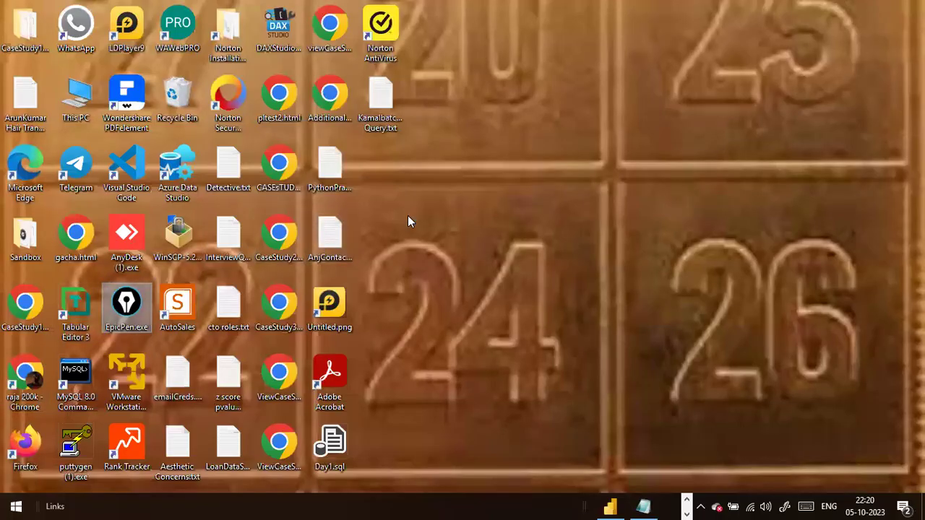
key("alt+Tab")
key("alt+Tab")
key("alt+Tab")
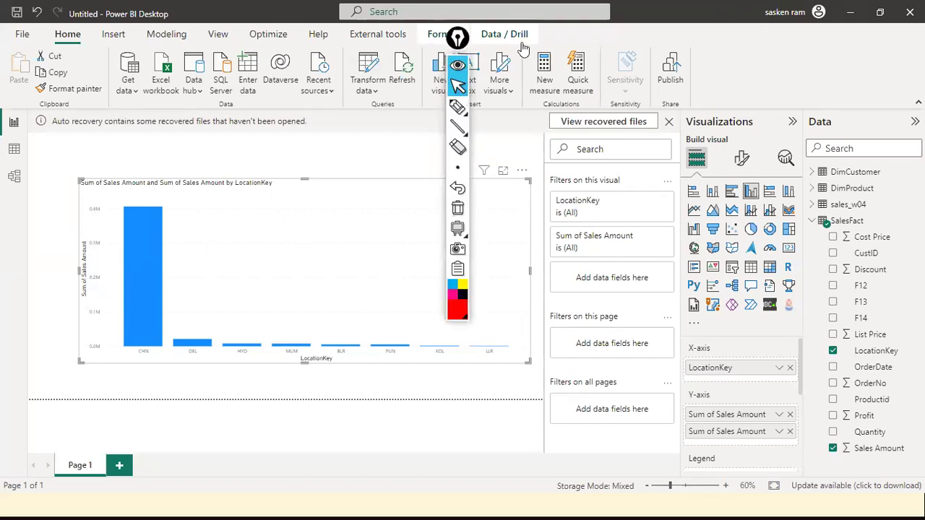
Move the Epic Pen toolbar clear of the report canvas and deselect the column chart
left_click(630, 46)
left_click_drag(462, 40, 916, 283)
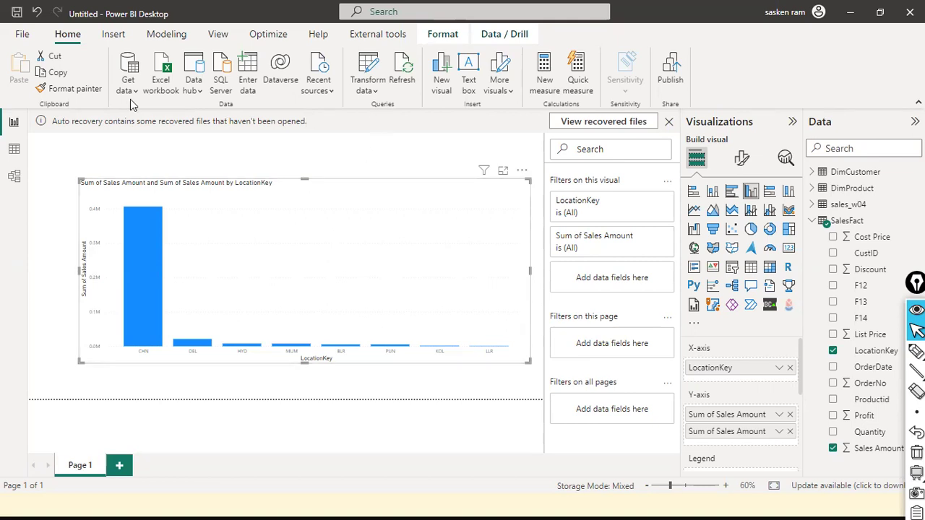
left_click(313, 159)
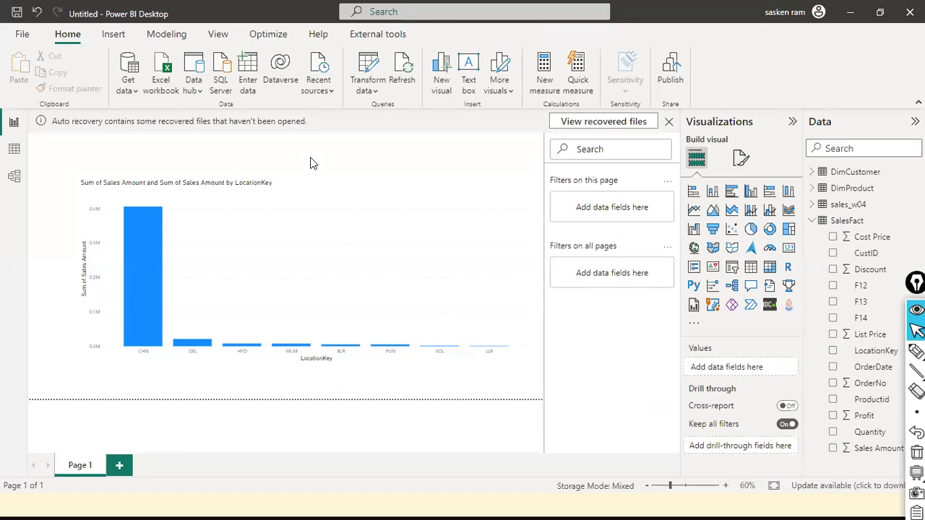
Start a Performance analyzer recording for the report and refresh its visuals
left_click(225, 40)
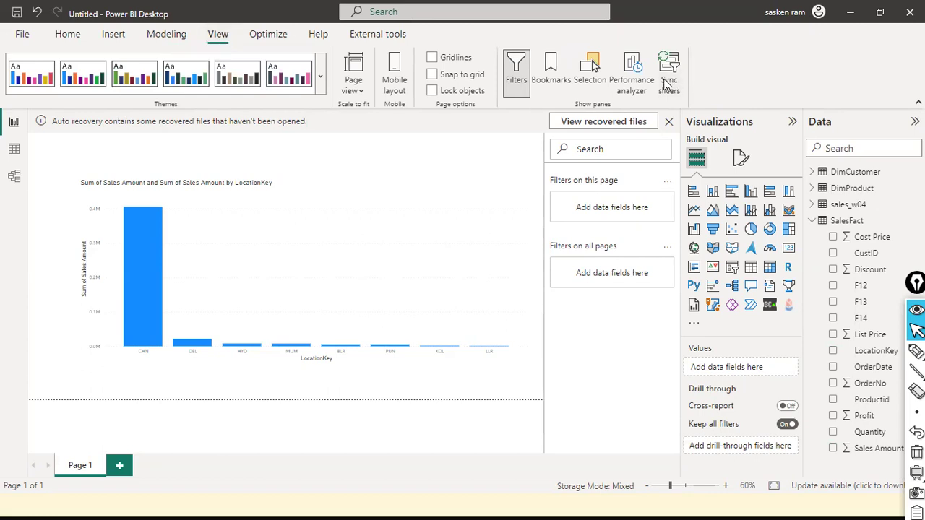
left_click(636, 69)
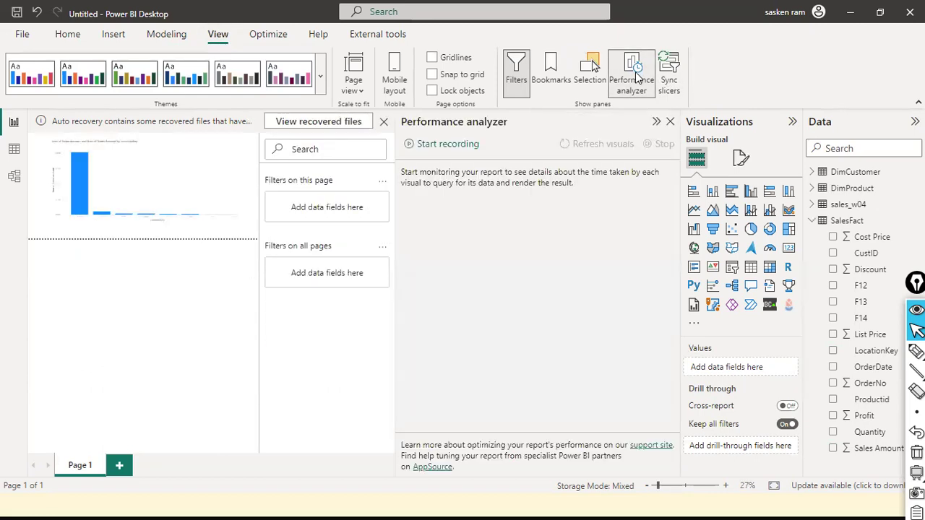
left_click(411, 146)
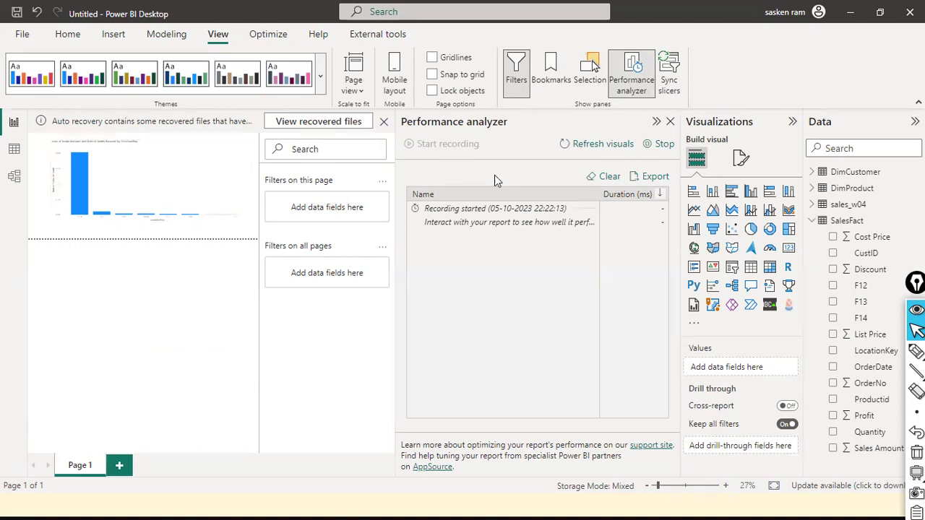
left_click(598, 151)
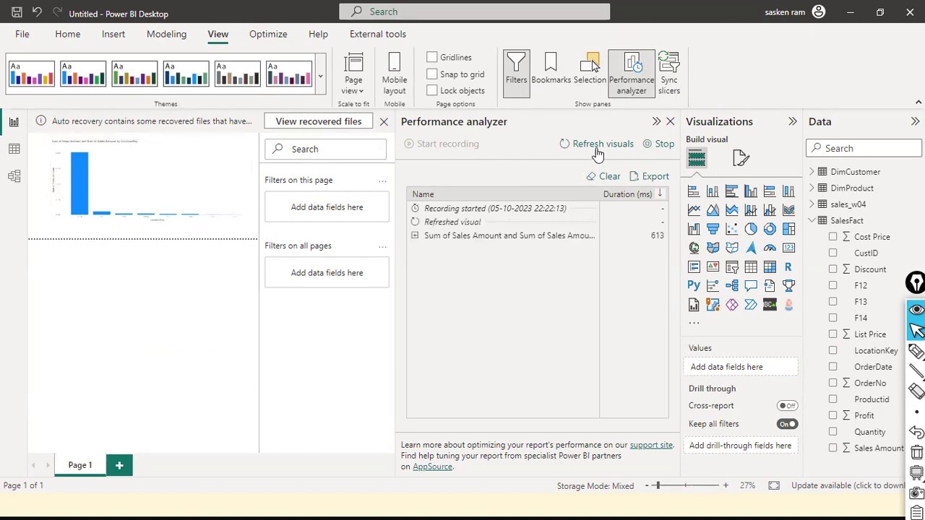
Refresh the visuals two more times and expand the first and latest chart entries to see their duration breakdown
left_click(415, 237)
left_click(597, 144)
left_click(596, 144)
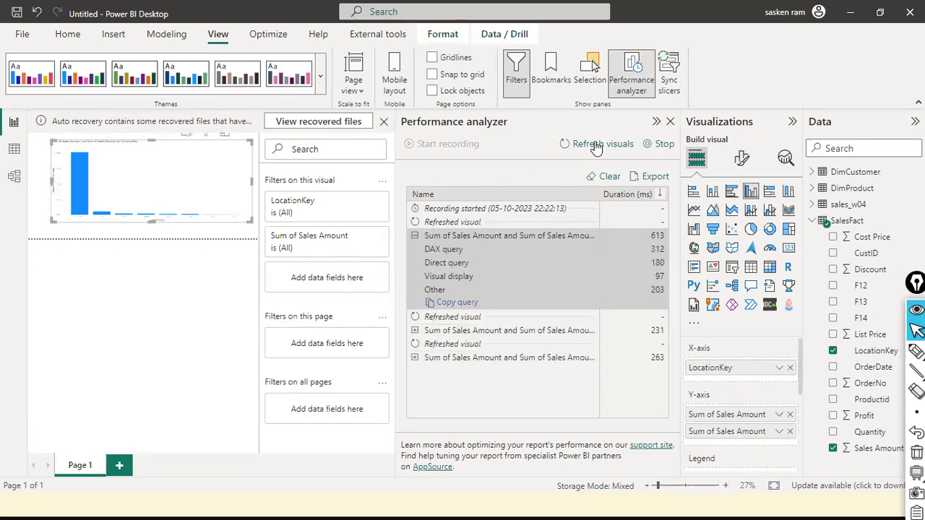
left_click(415, 358)
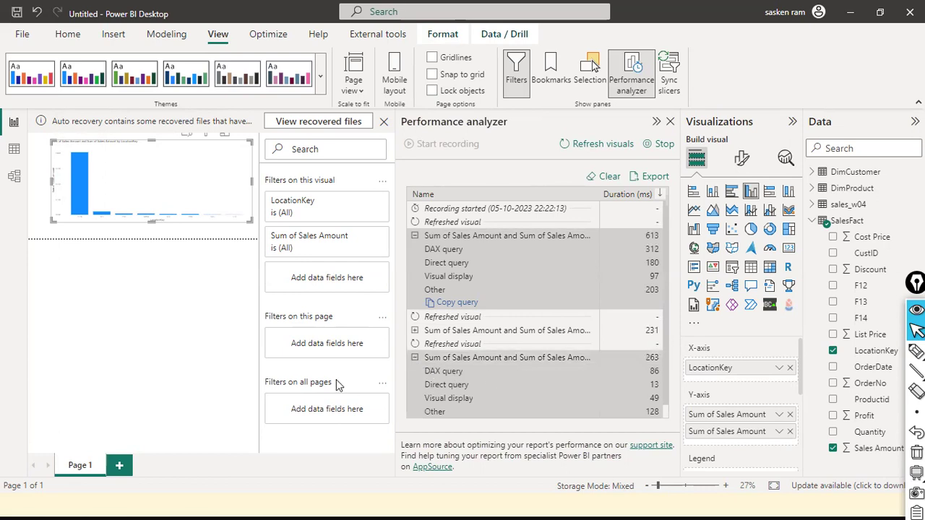
Mark the latest entry's DAX query, Visual display and Other rows with Epic Pen arrows and box its Direct query row
left_click_drag(347, 373, 417, 371)
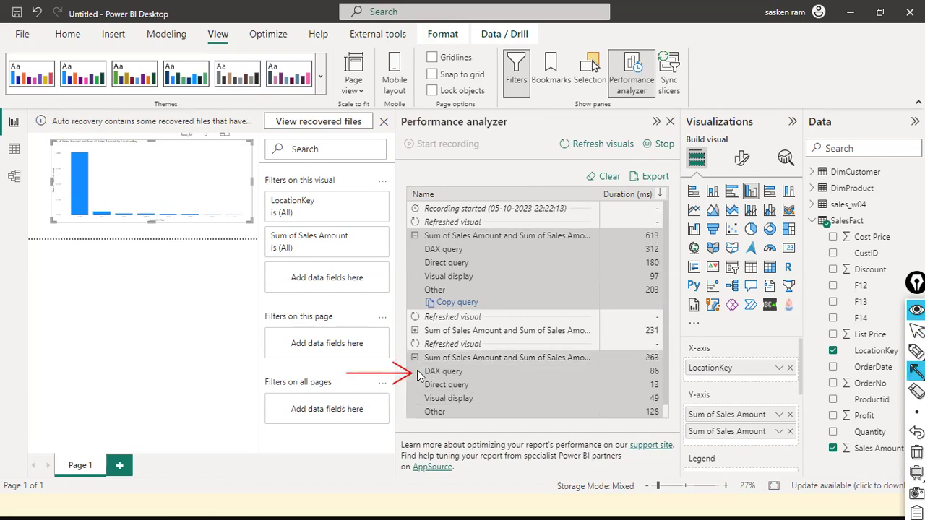
mouse_move(367, 394)
left_mouse_down()
mouse_move(425, 399)
mouse_move(425, 408)
mouse_move(474, 396)
left_mouse_up()
key("r")
key("Escape")
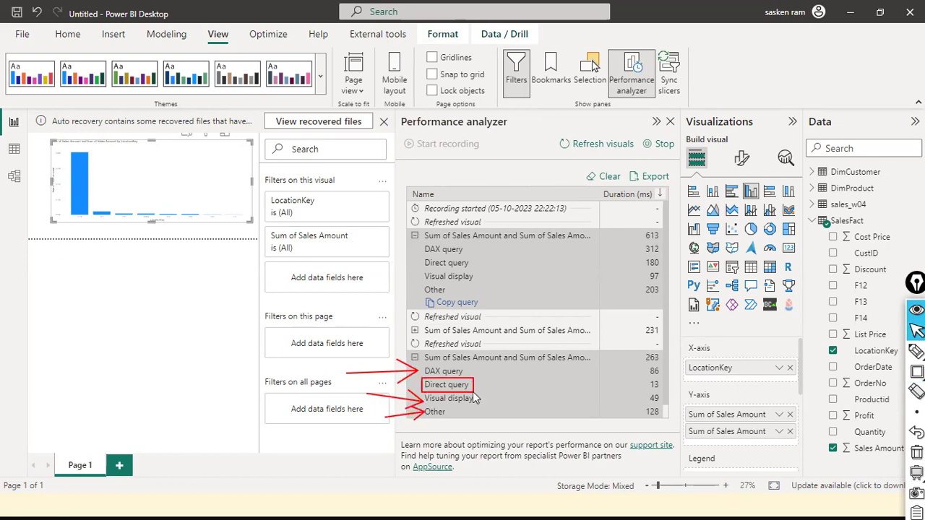
Copy the query of the latest chart refresh and paste it below the SELECT line in the Notepad notes
scroll(532, 359, "down", 1)
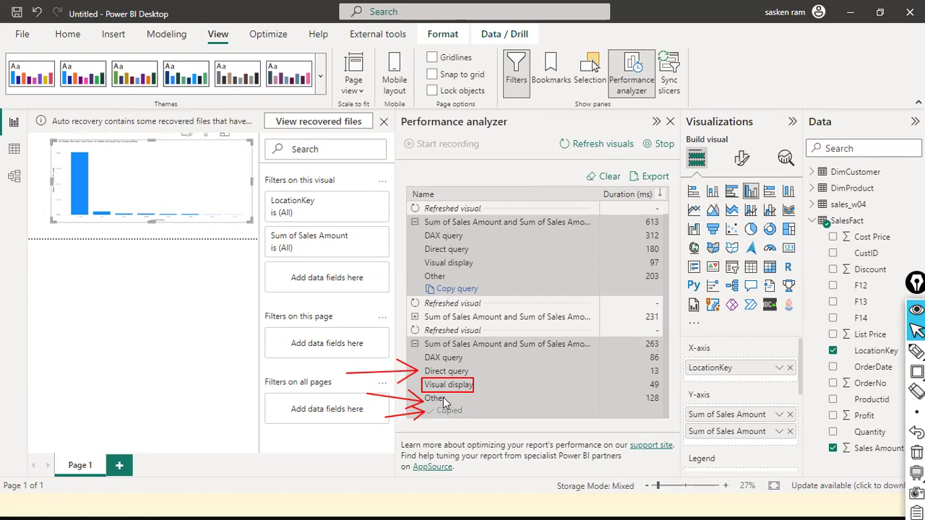
key("alt+Tab")
key("Tab")
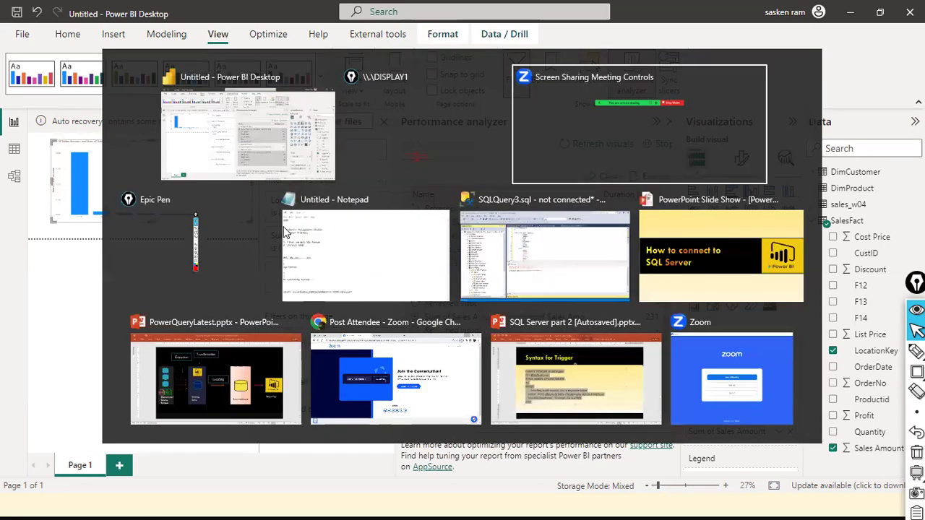
left_click(285, 230)
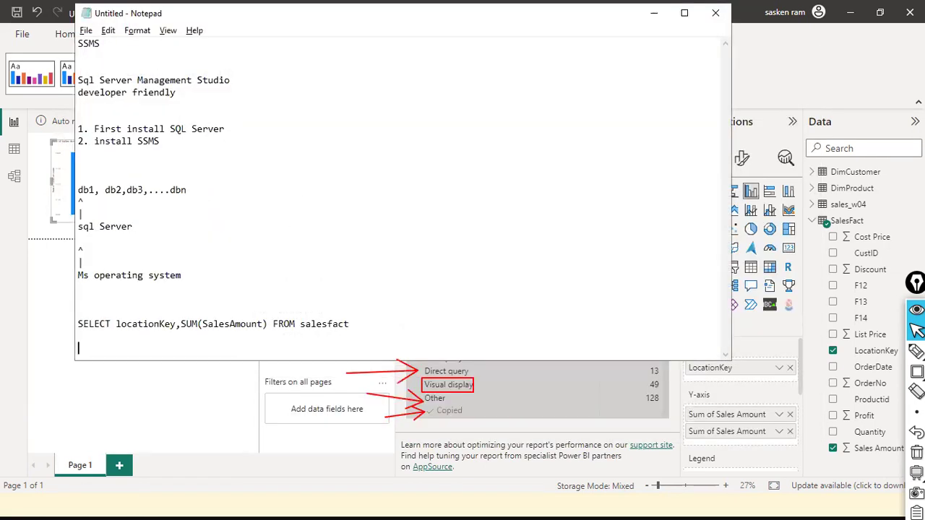
key("ctrl+v")
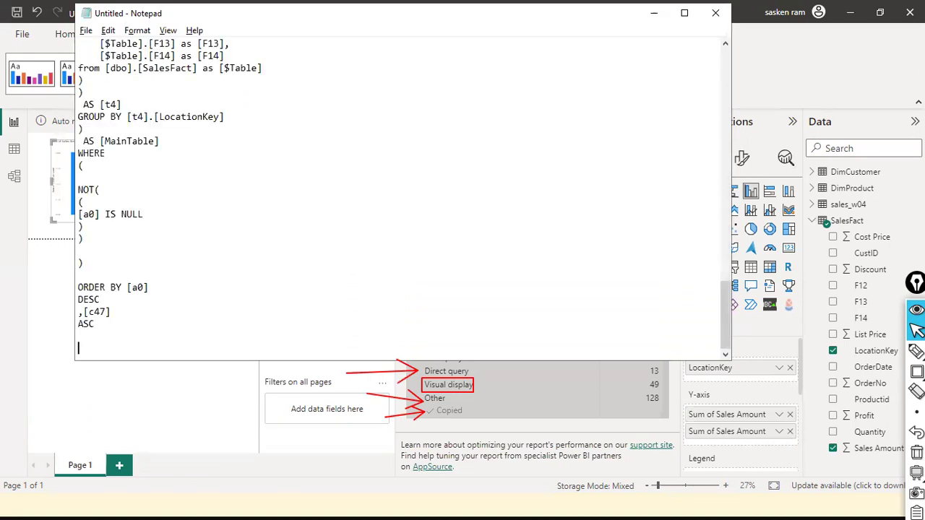
Examine the Direct Query SQL in the pasted text, highlighting it from its outer SELECT through the WHERE condition
scroll(289, 267, "up", 1)
scroll(160, 148, "up", 5)
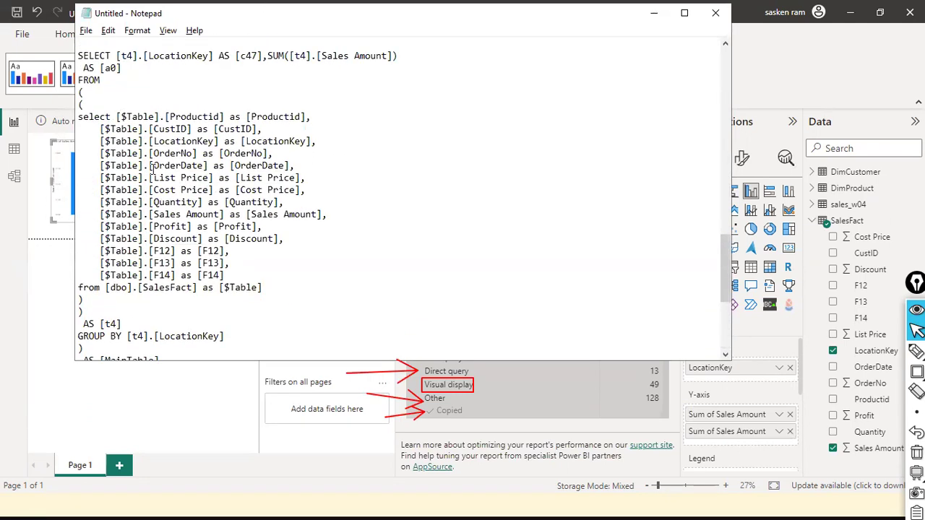
scroll(153, 170, "up", 2)
left_click_drag(84, 68, 165, 264)
scroll(177, 271, "down", 3)
left_click_drag(209, 340, 214, 337)
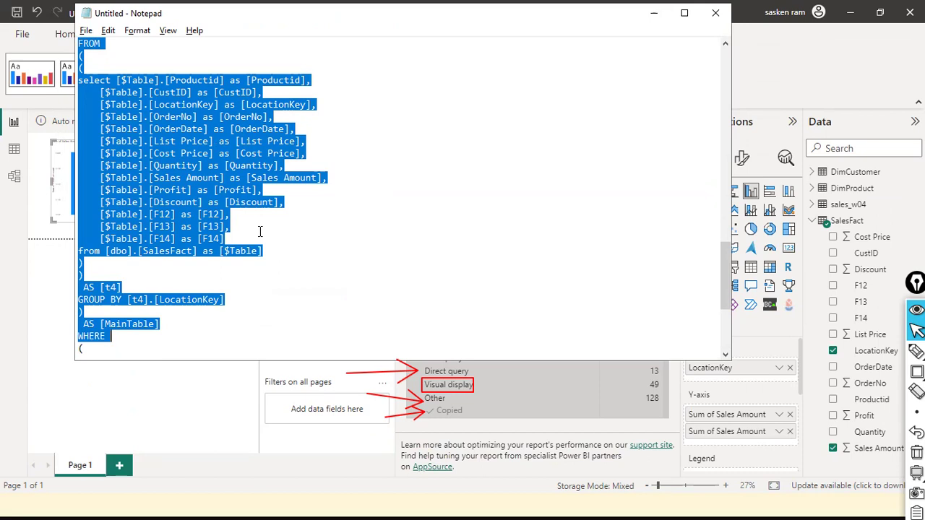
scroll(260, 231, "down", 4)
left_click_drag(260, 231, 210, 328)
scroll(246, 231, "up", 9)
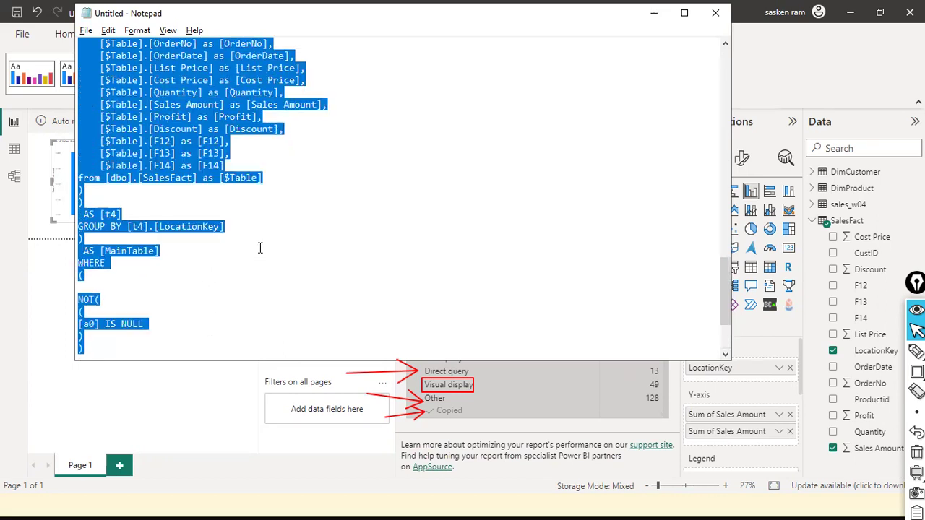
Switch to SQL Server Management Studio to view the source RetailDemo2 tables, going back and forth with the Power BI report
key("alt+Tab")
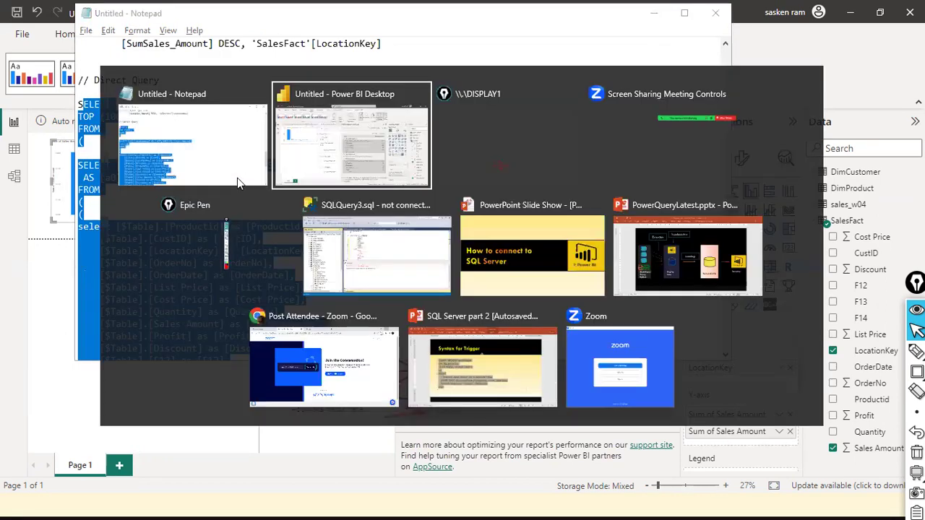
key("alt+Tab")
key("alt+Tab")
key("alt+Tab")
key("alt+Tab")
key("alt+Tab")
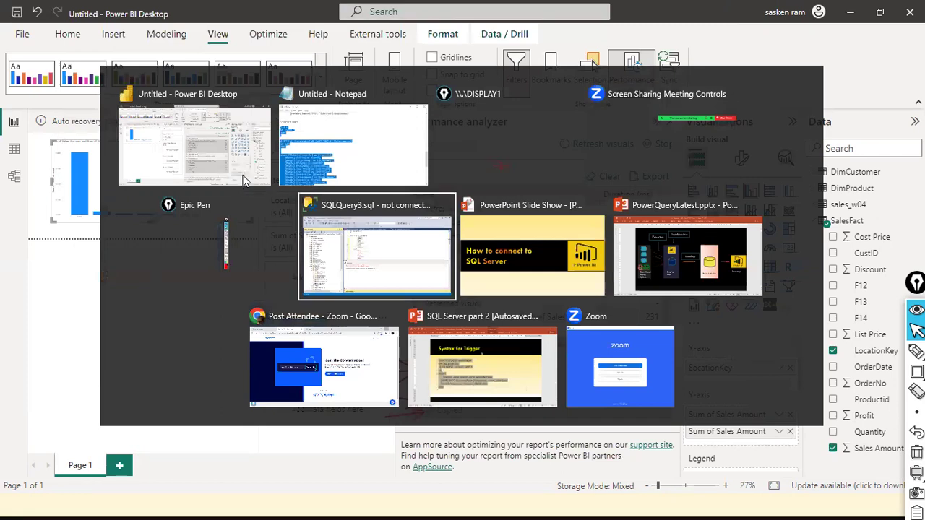
left_click(461, 274)
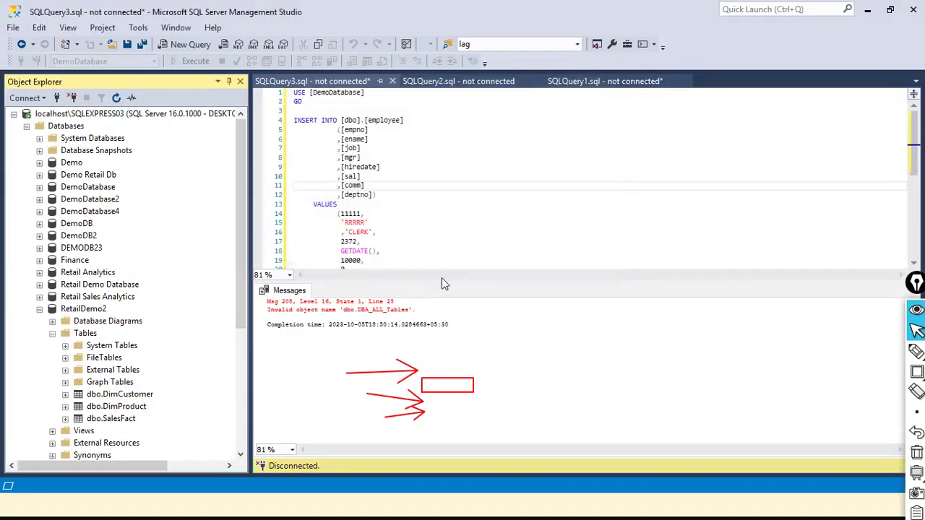
key("alt+Tab")
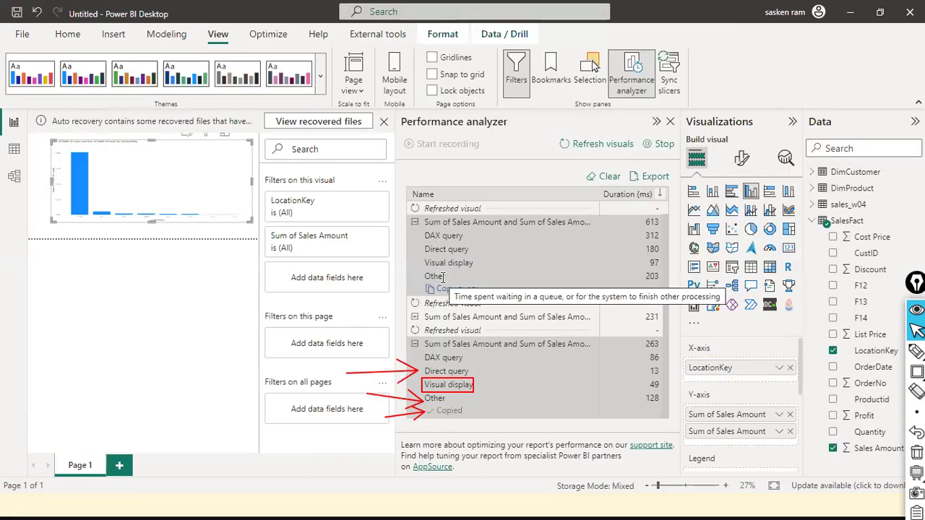
key("alt+Tab")
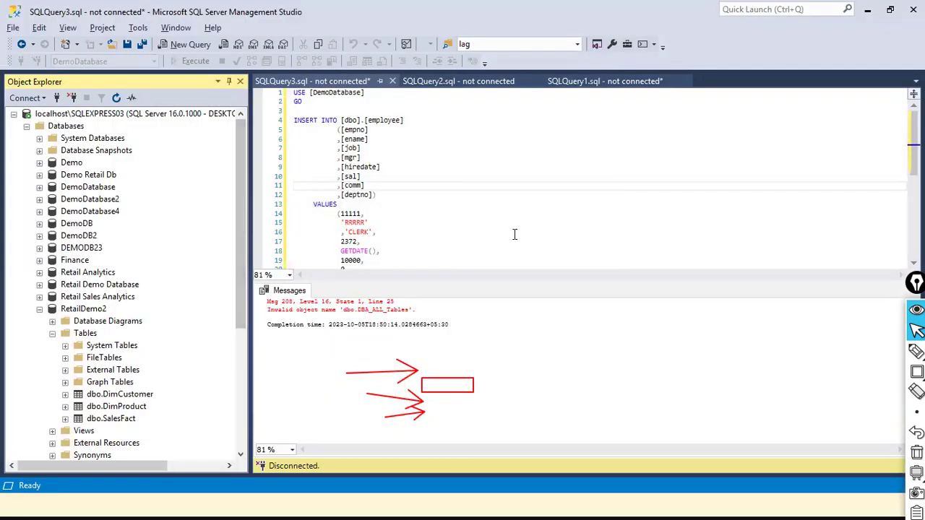
Return to the Power BI report and close the Performance analyzer
key("alt+Tab")
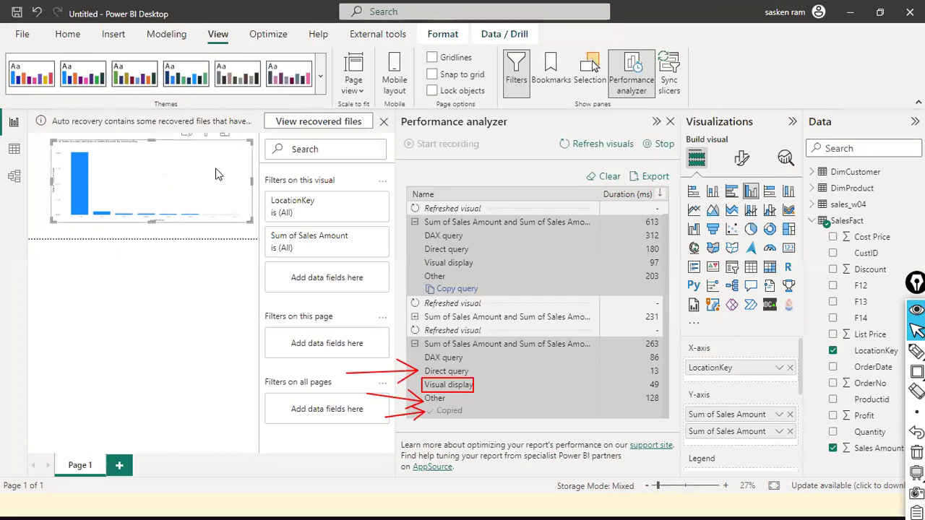
left_click(669, 122)
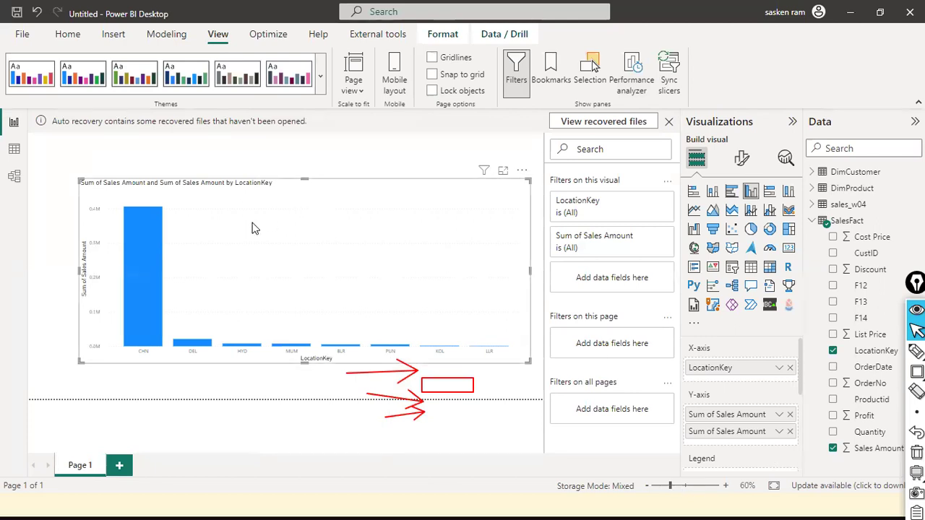
mouse_move(137, 222)
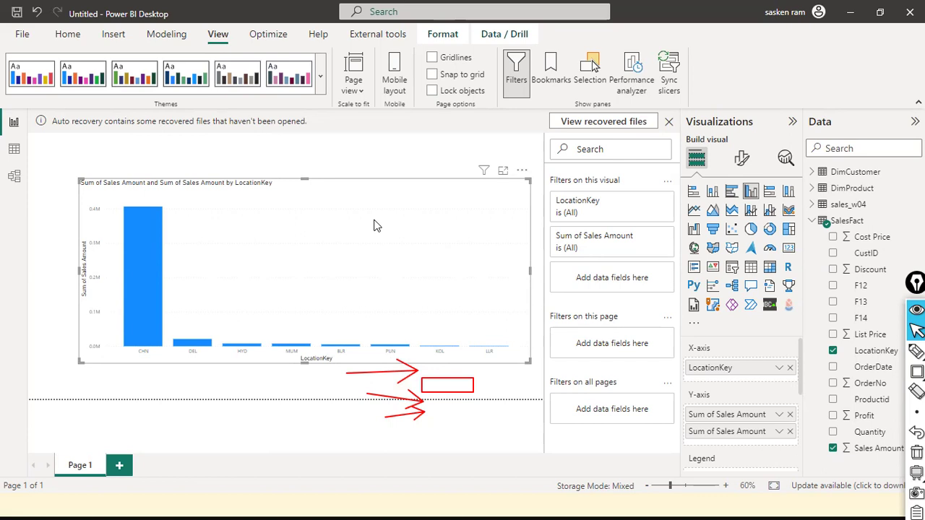
Clear all Epic Pen annotations and nudge the column chart slightly up on the report page
key("ctrl+shift+c")
key("ctrl+shift+p")
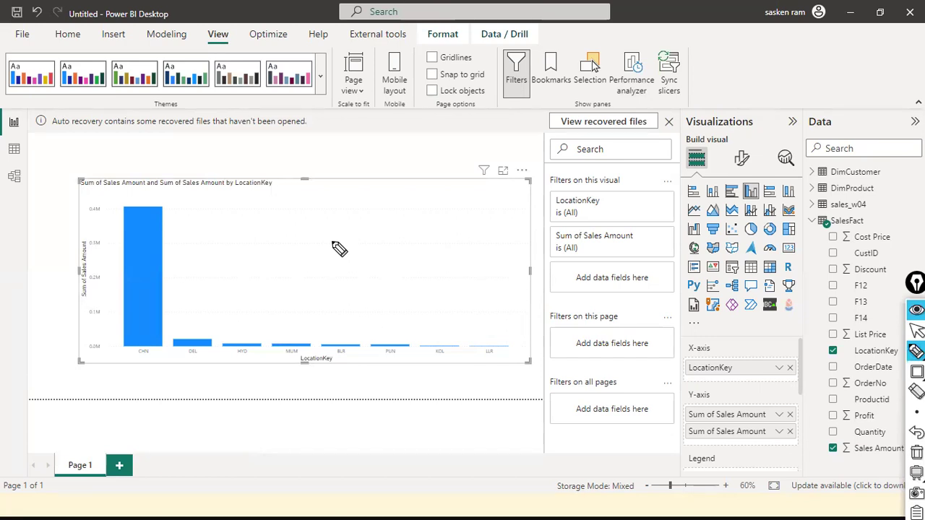
key("ctrl+shift+1")
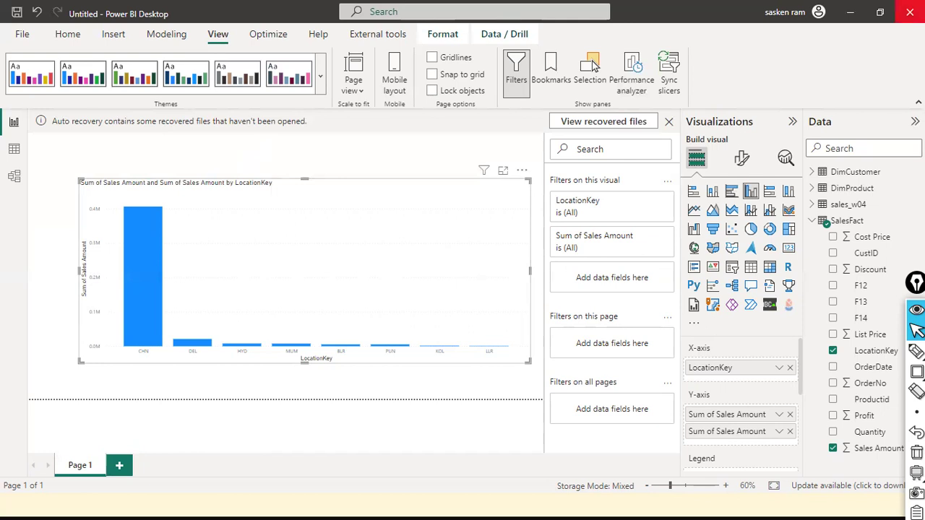
mouse_move(302, 201)
left_mouse_down()
mouse_move(289, 197)
mouse_move(299, 173)
mouse_move(302, 195)
left_mouse_up()
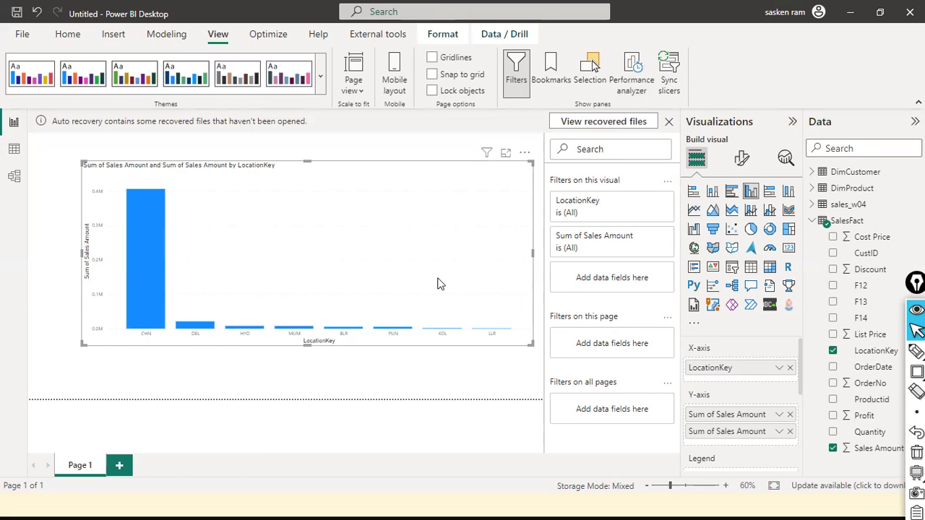
Revisit the pasted query in Notepad, highlight the whole SQL statement from its end up to the TOP (1001) SELECT, and return to Power BI
key("alt+Tab")
key("alt+Tab")
key("alt+Tab")
key("alt+Tab")
key("alt+Tab")
left_click(302, 178)
scroll(302, 177, "up", 6)
scroll(154, 96, "down", 7)
scroll(136, 202, "down", 4)
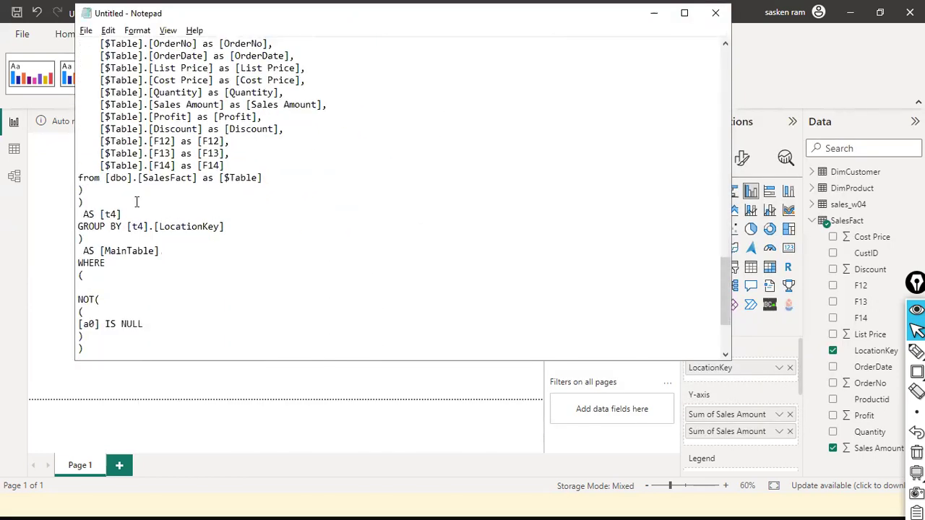
scroll(136, 202, "down", 3)
left_click_drag(123, 318, 127, 153)
left_click_drag(92, 179, 82, 49)
scroll(88, 153, "up", 2)
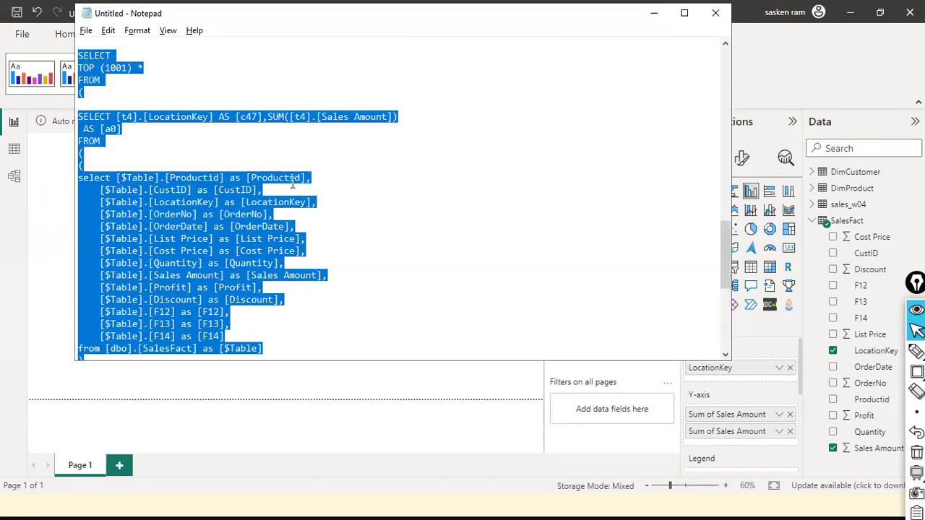
key("alt+Tab")
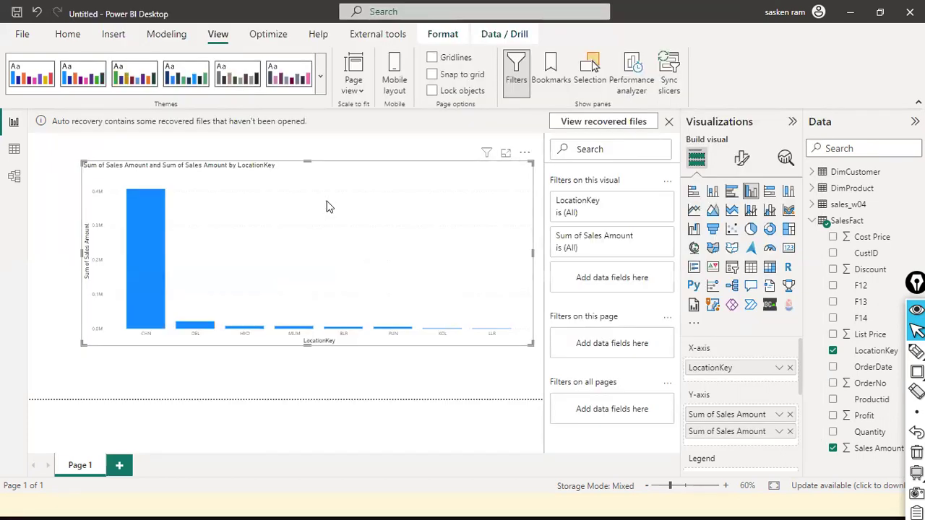